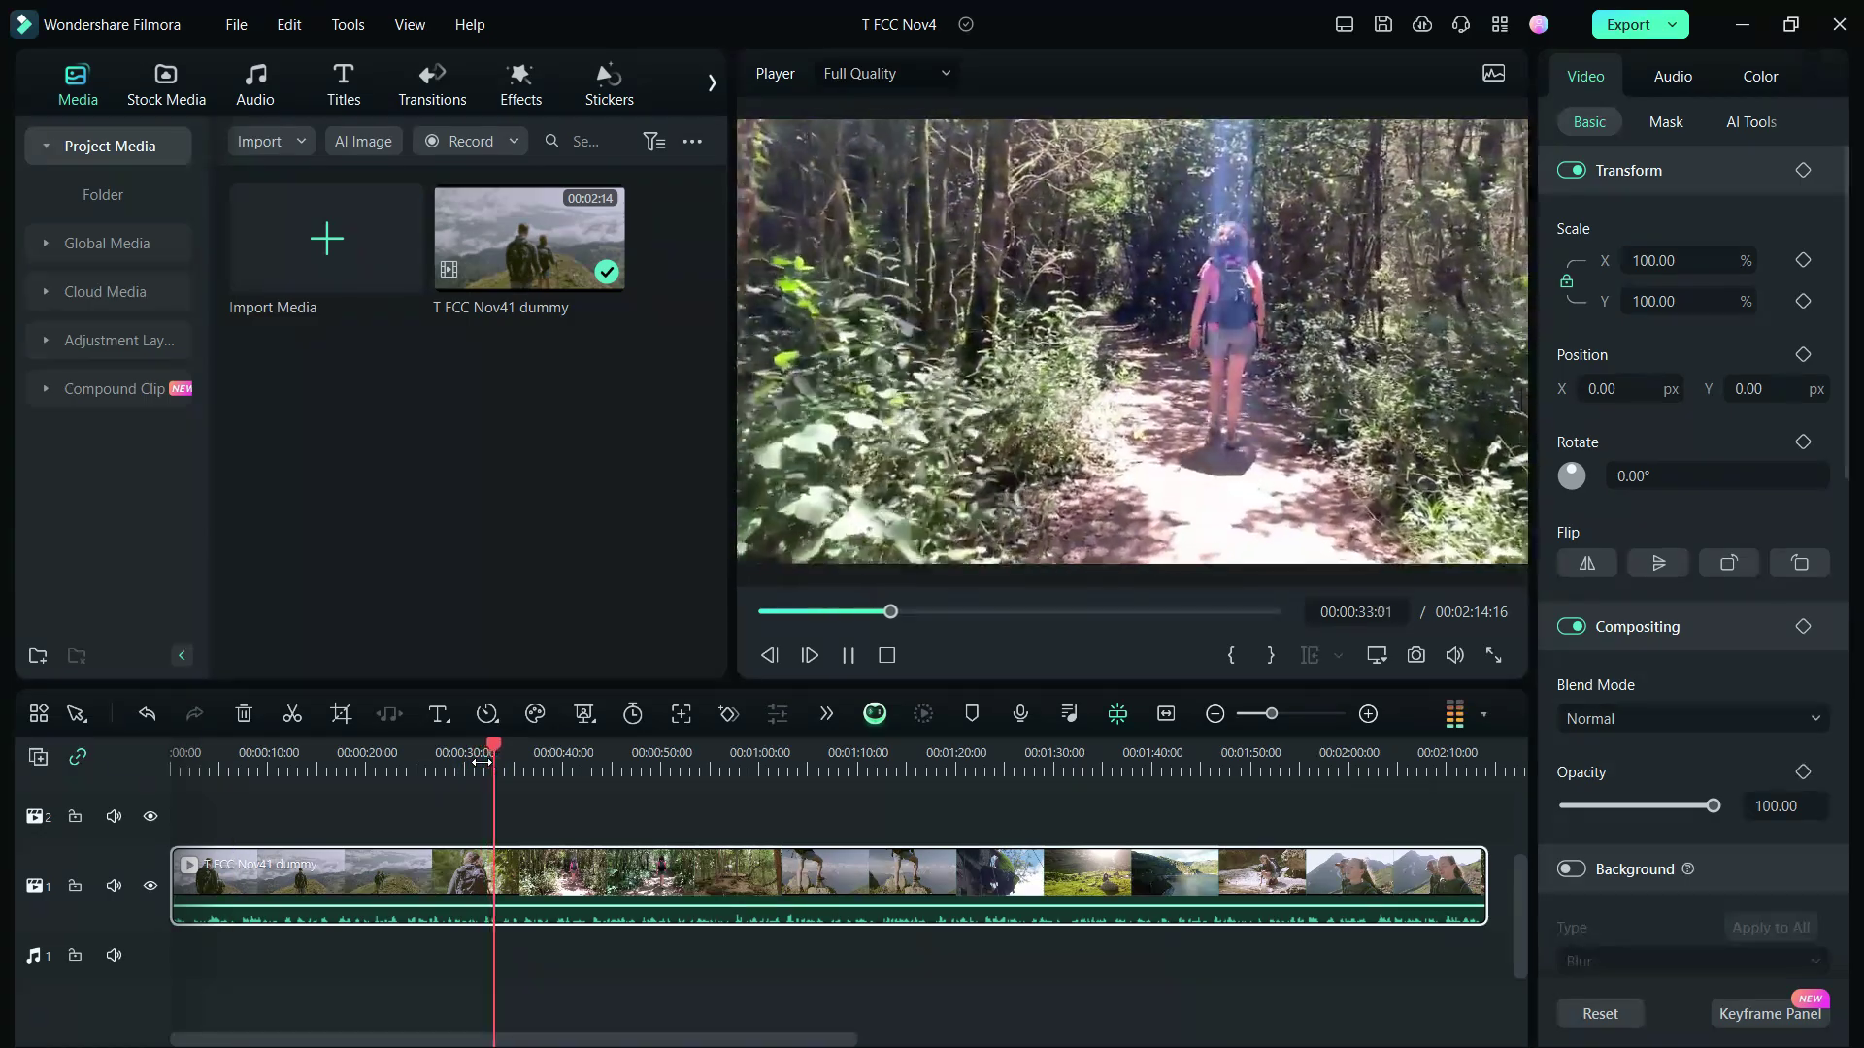
- Skim the vlog clip to the hiker-on-rocks and lake scenes, then close the clip menu
left_click(786, 756)
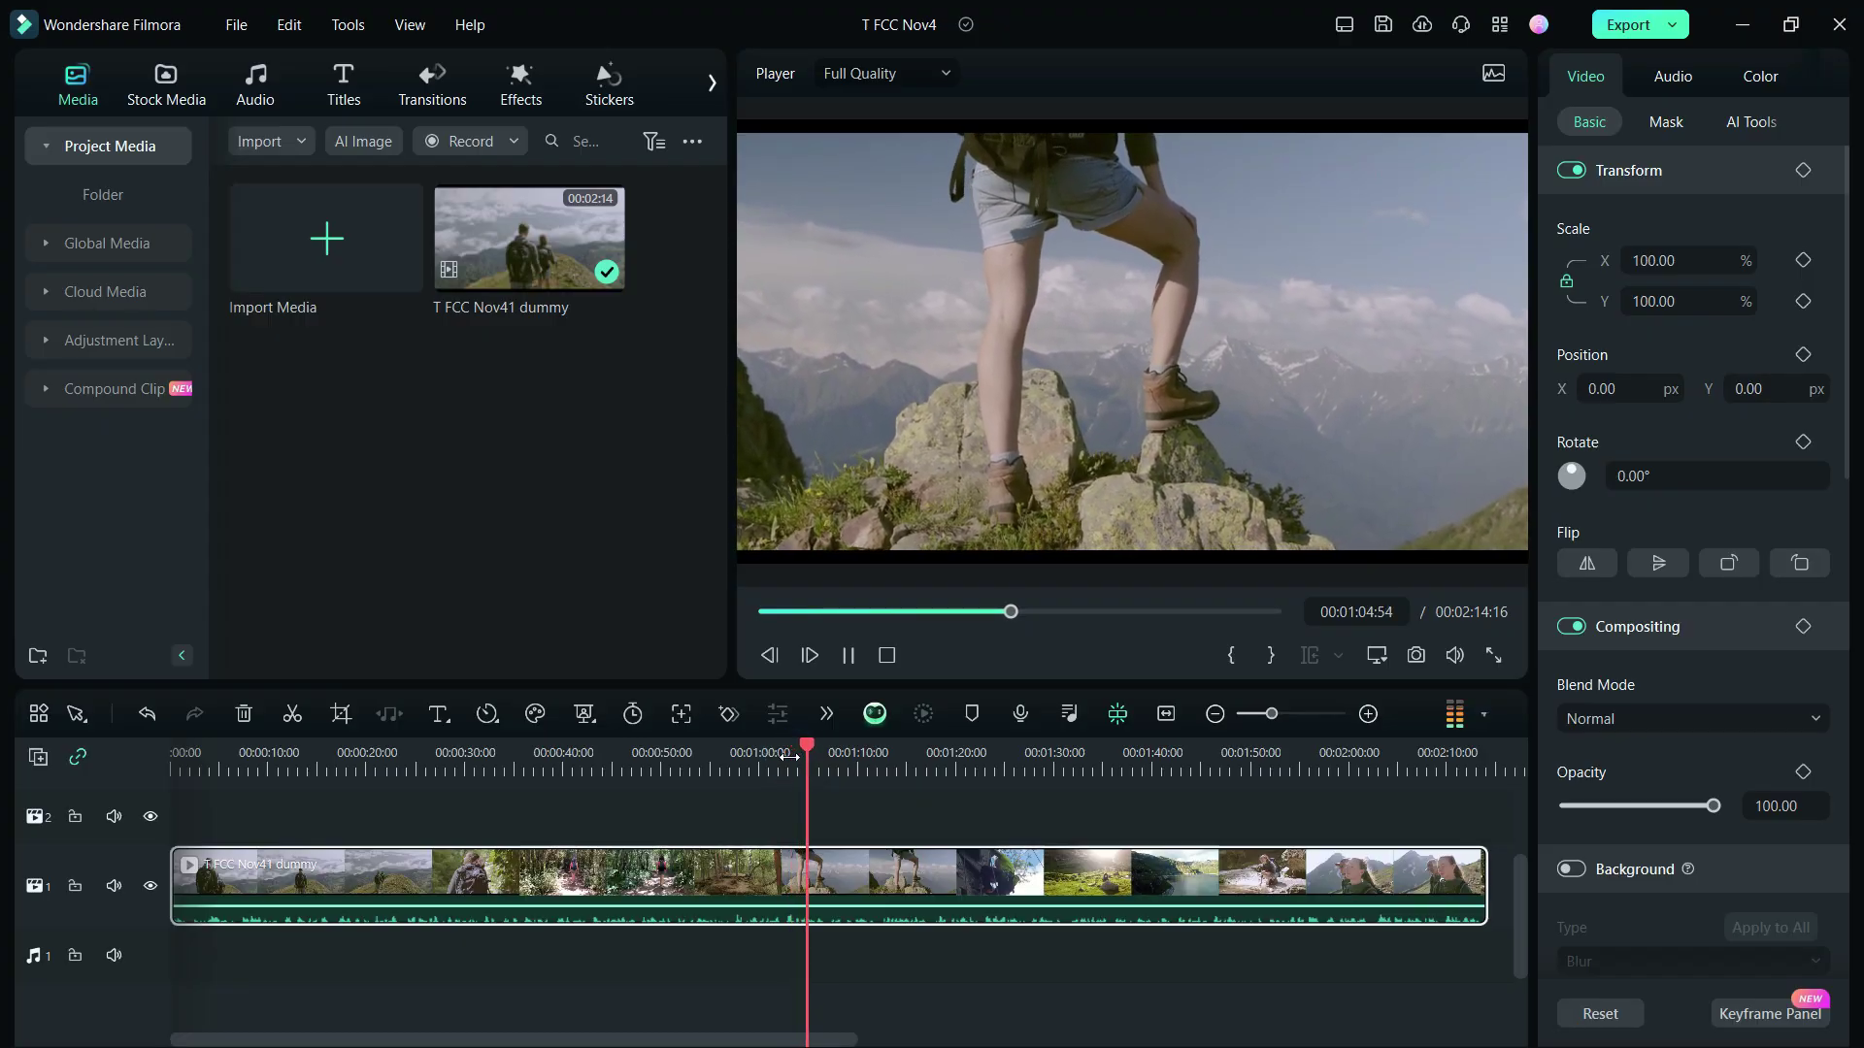
left_click(1073, 765)
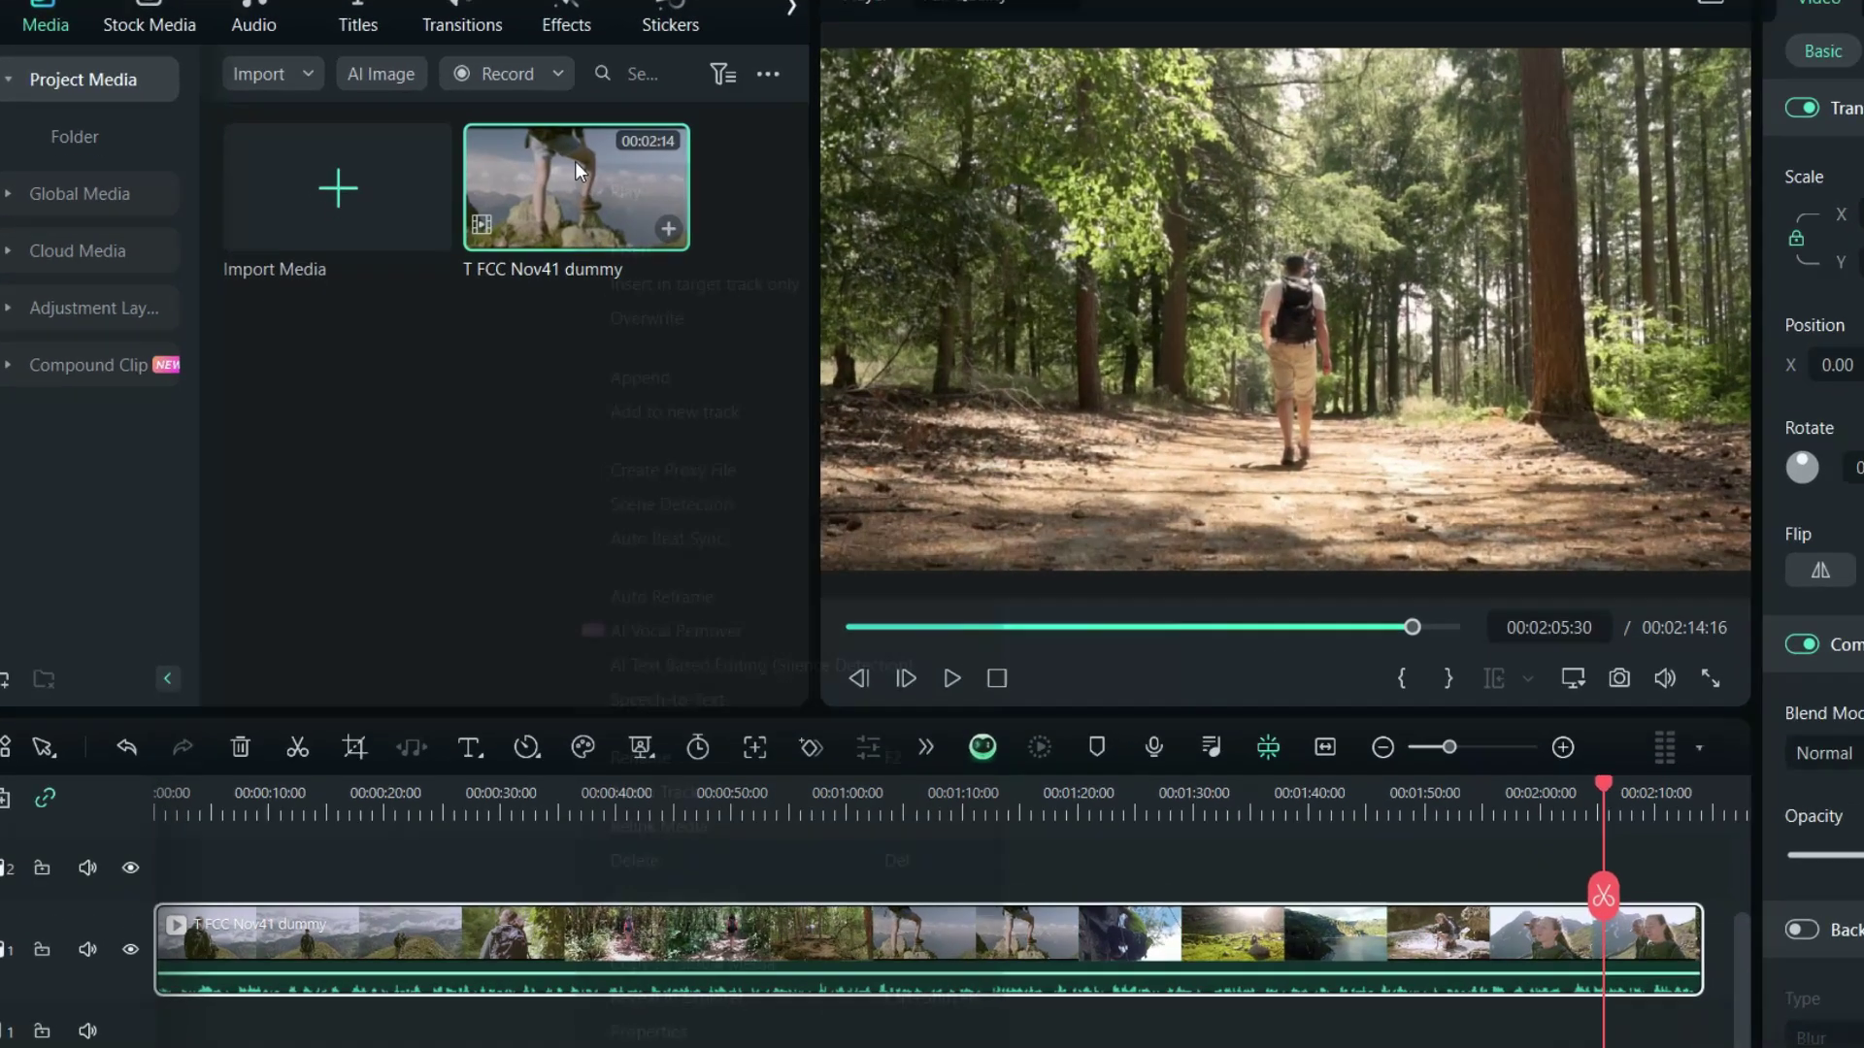
right_click(528, 215)
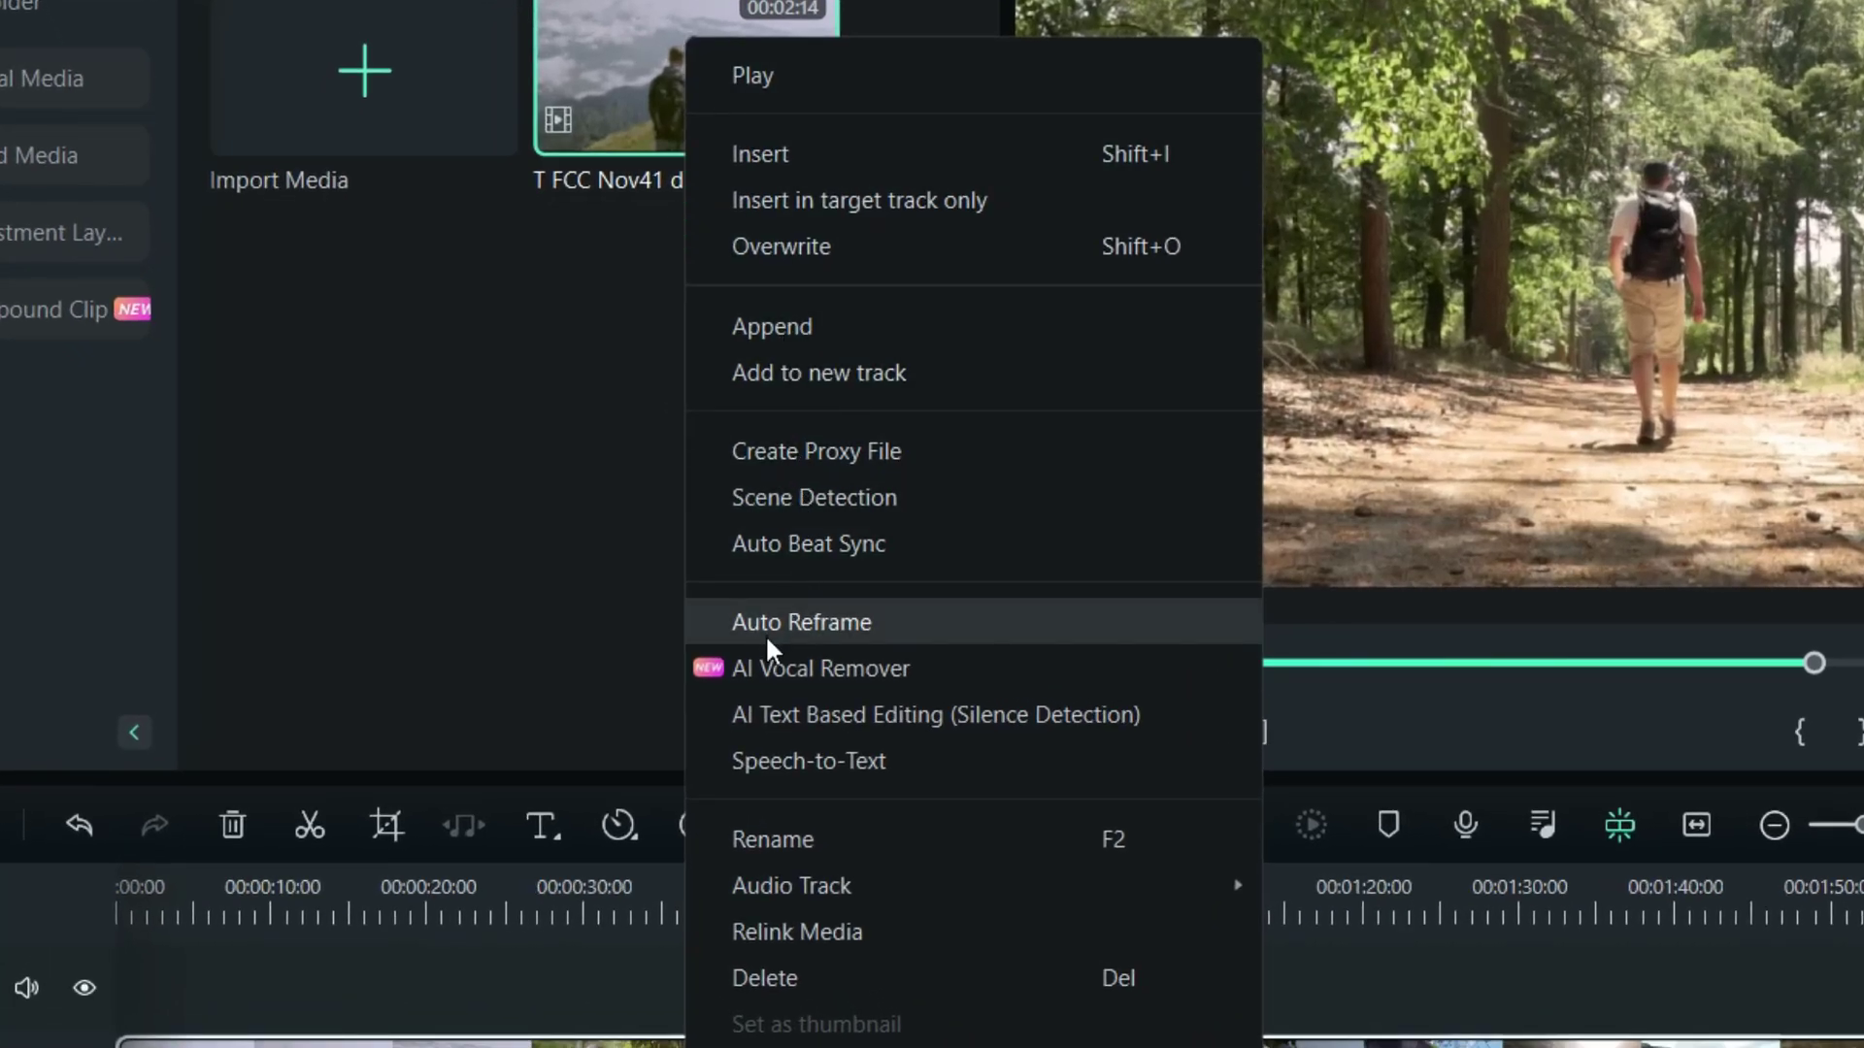
key("Escape")
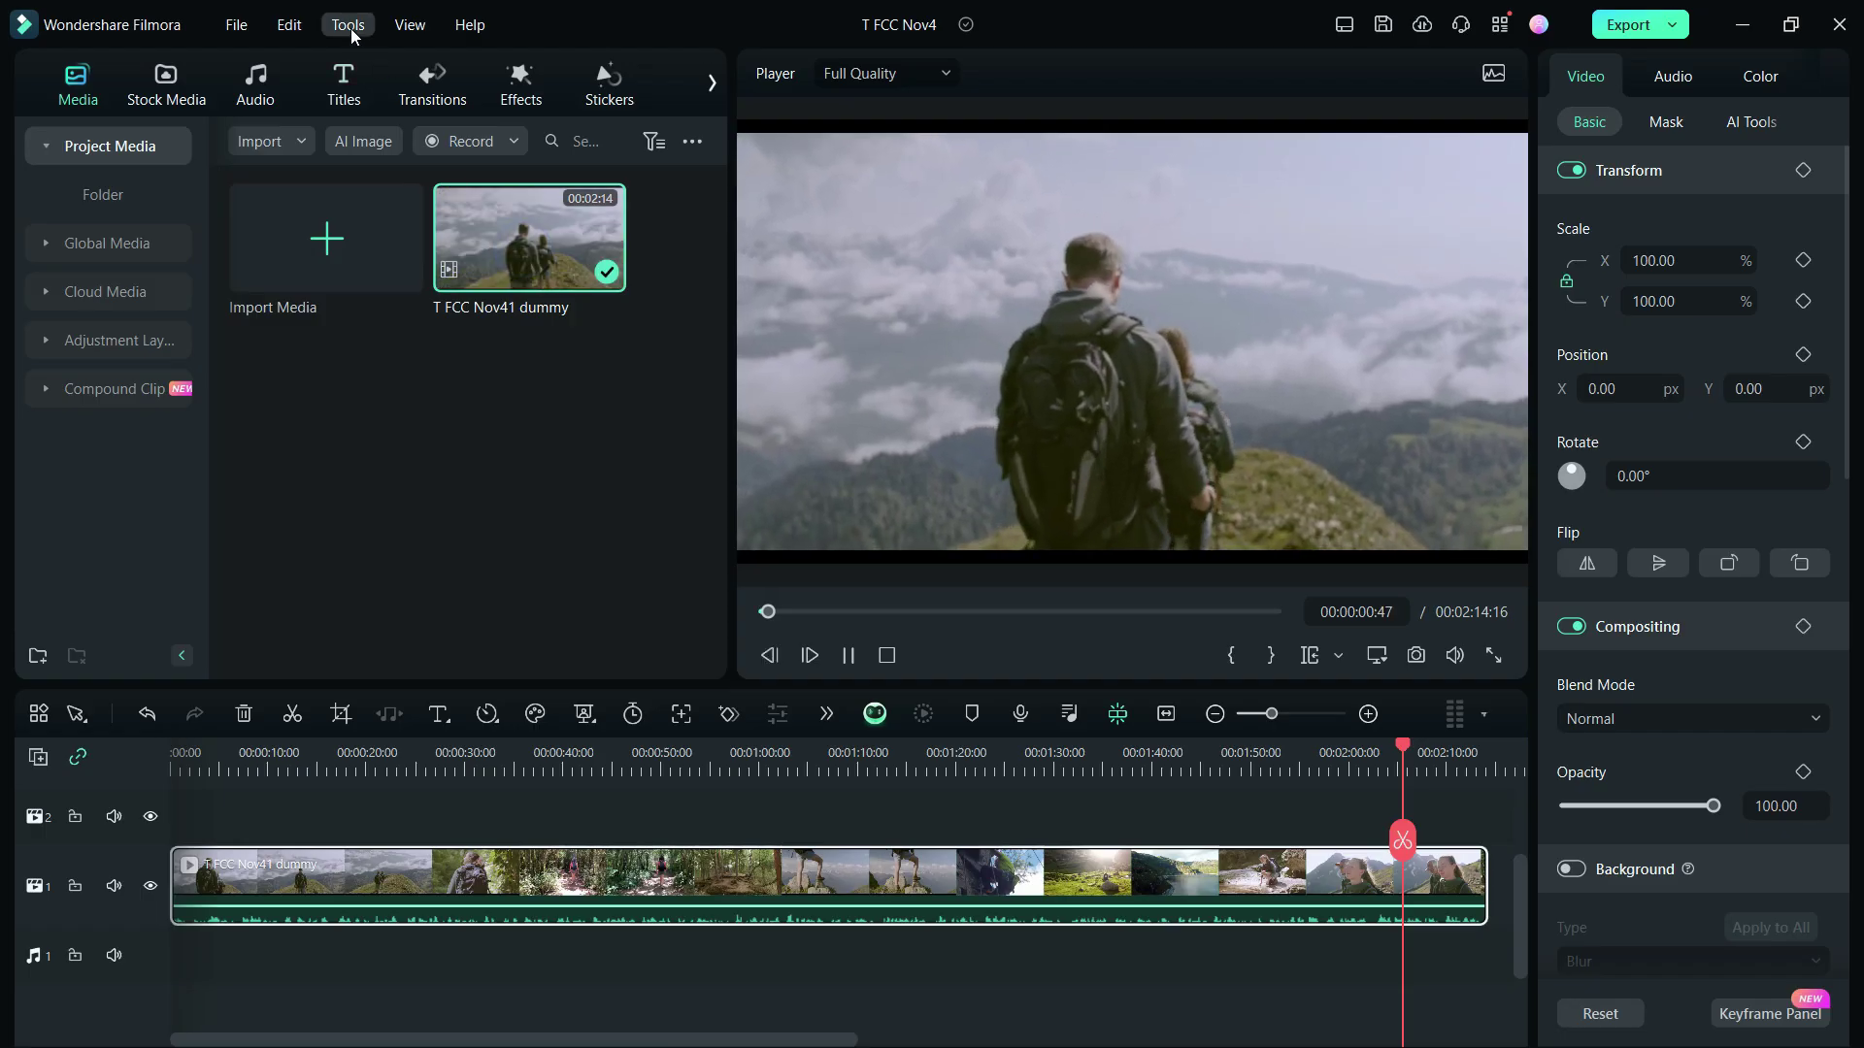
- Run Auto Reframe on the vlog clip with a 9:16 aspect ratio and Auto motion speed
left_click(350, 26)
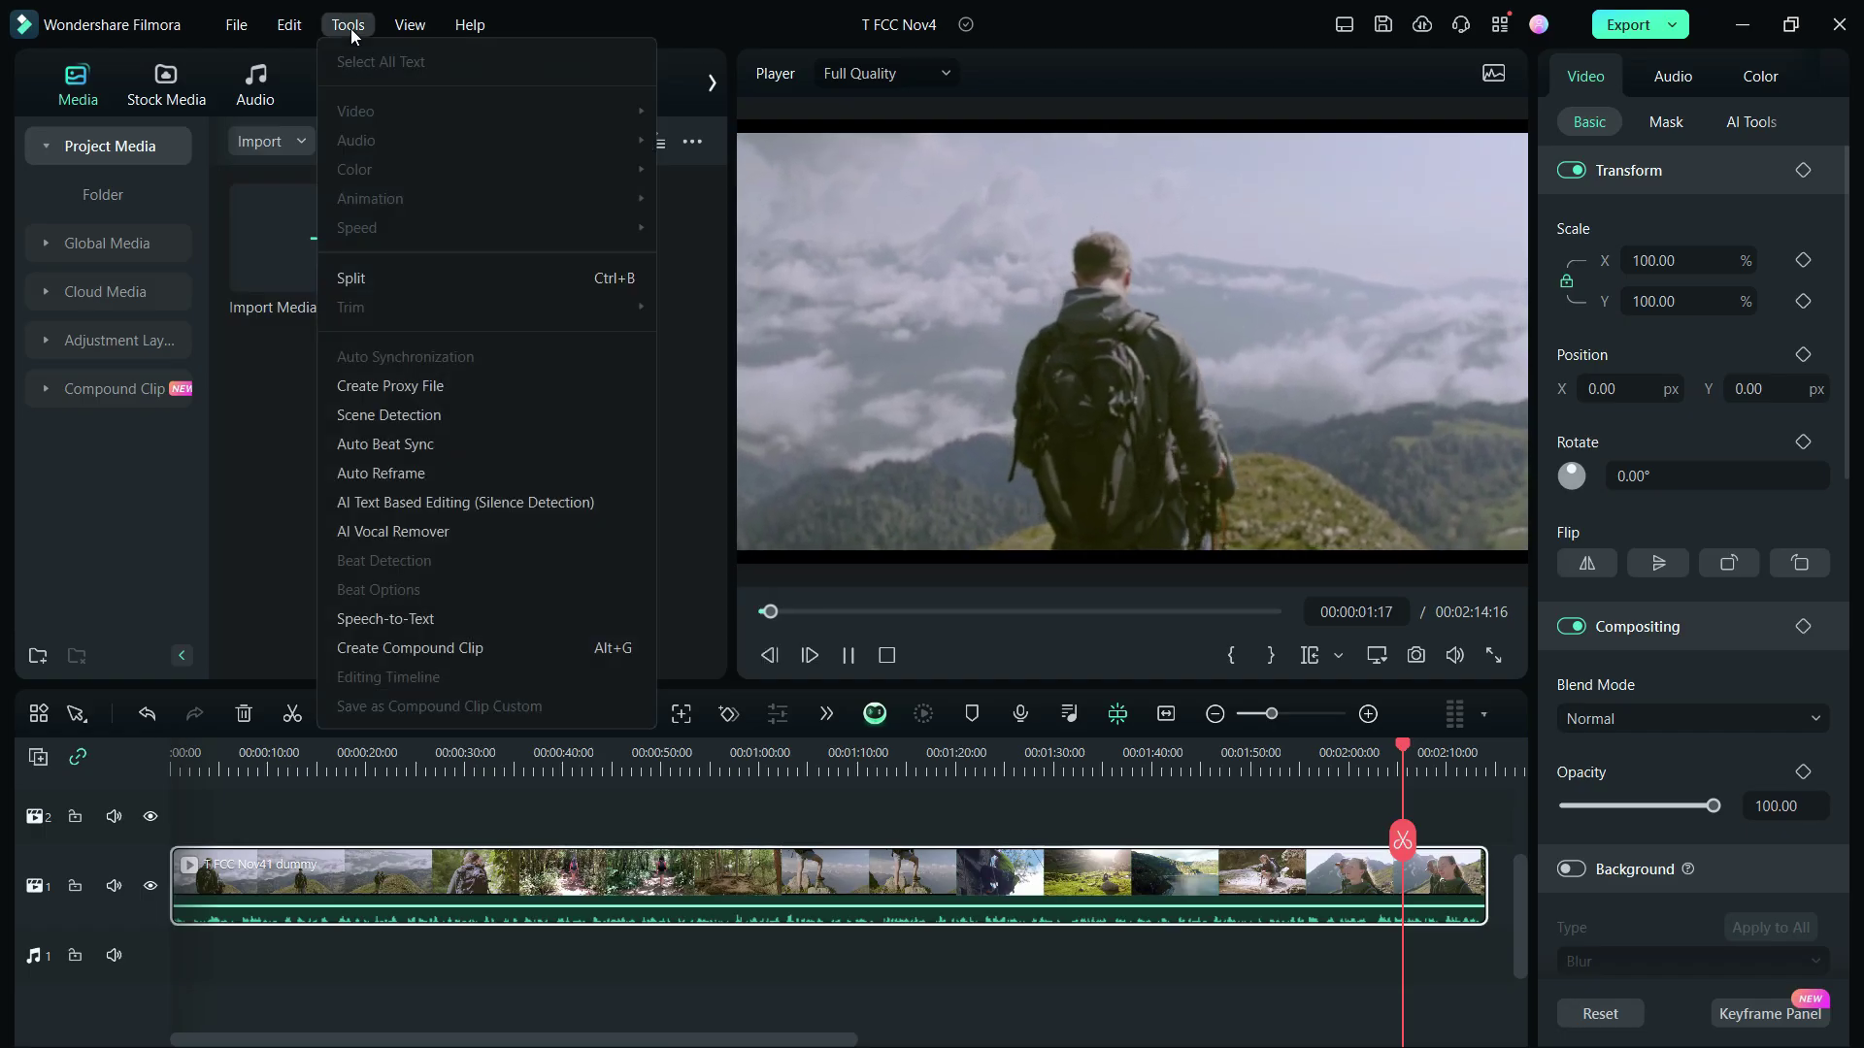
left_click(399, 473)
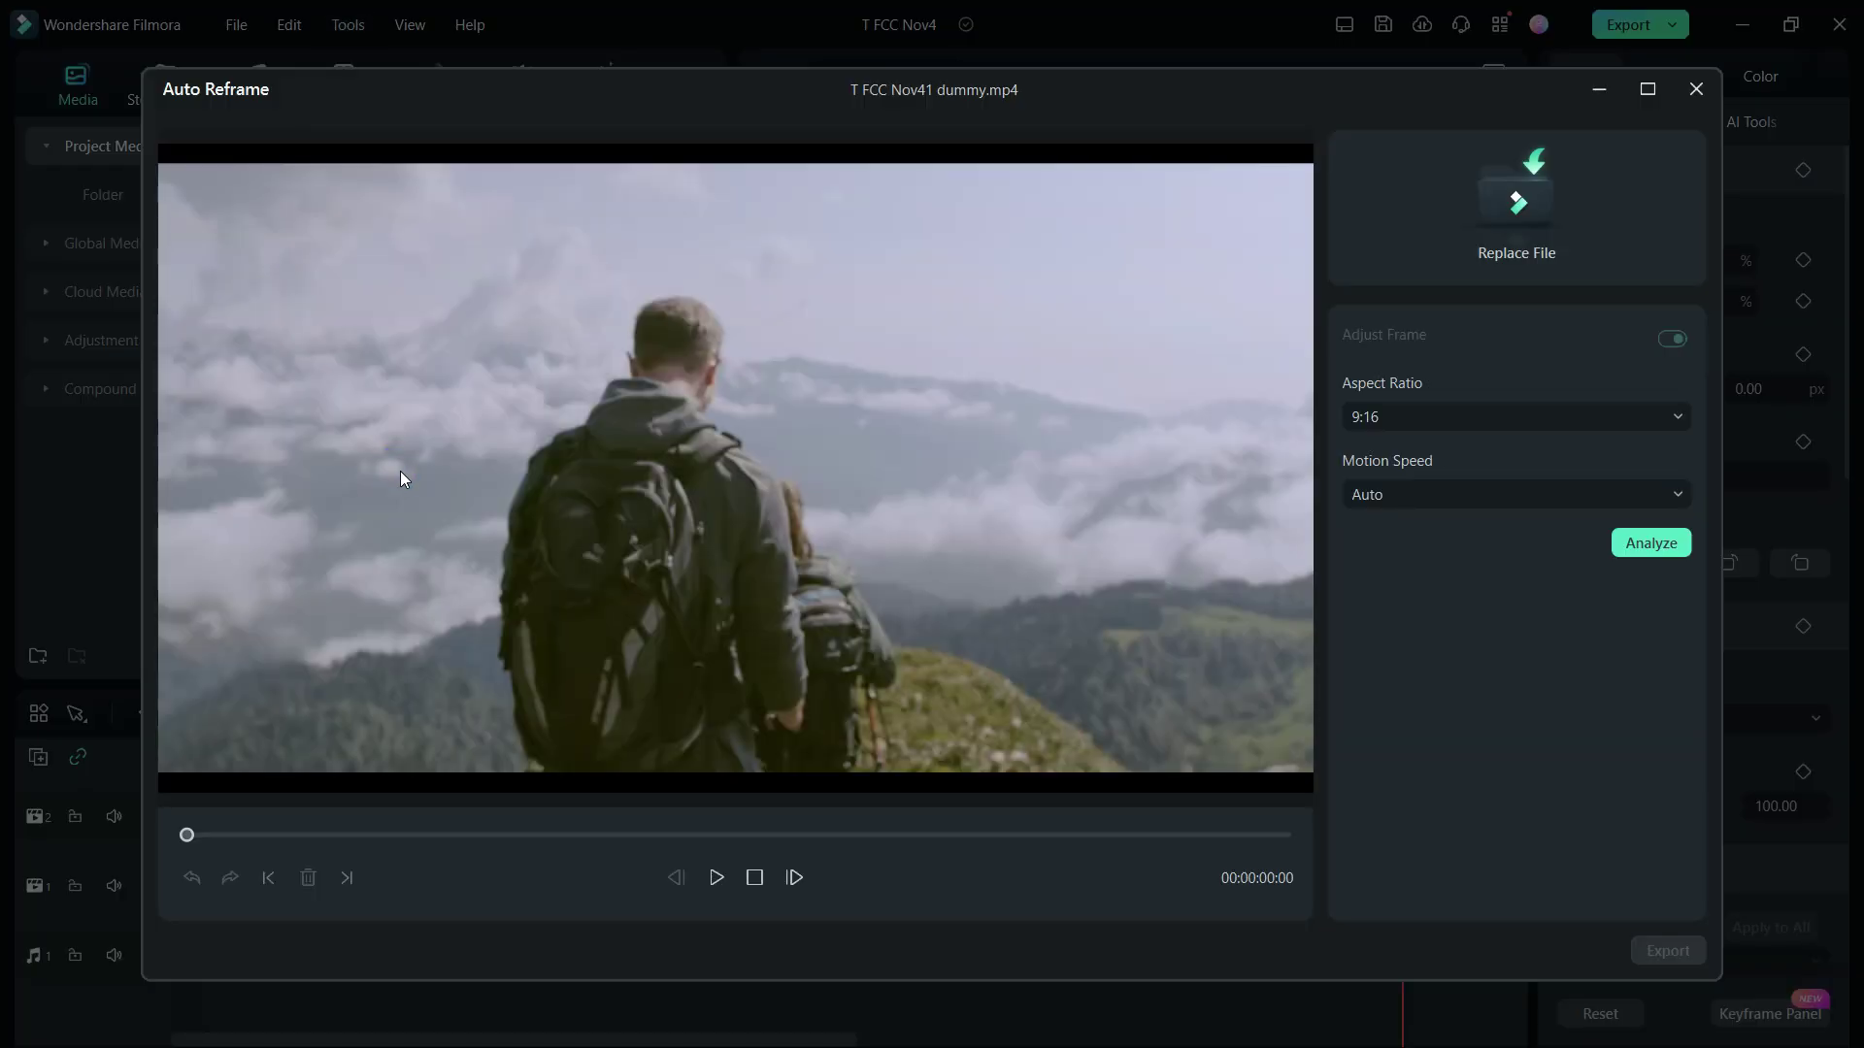
left_click(717, 883)
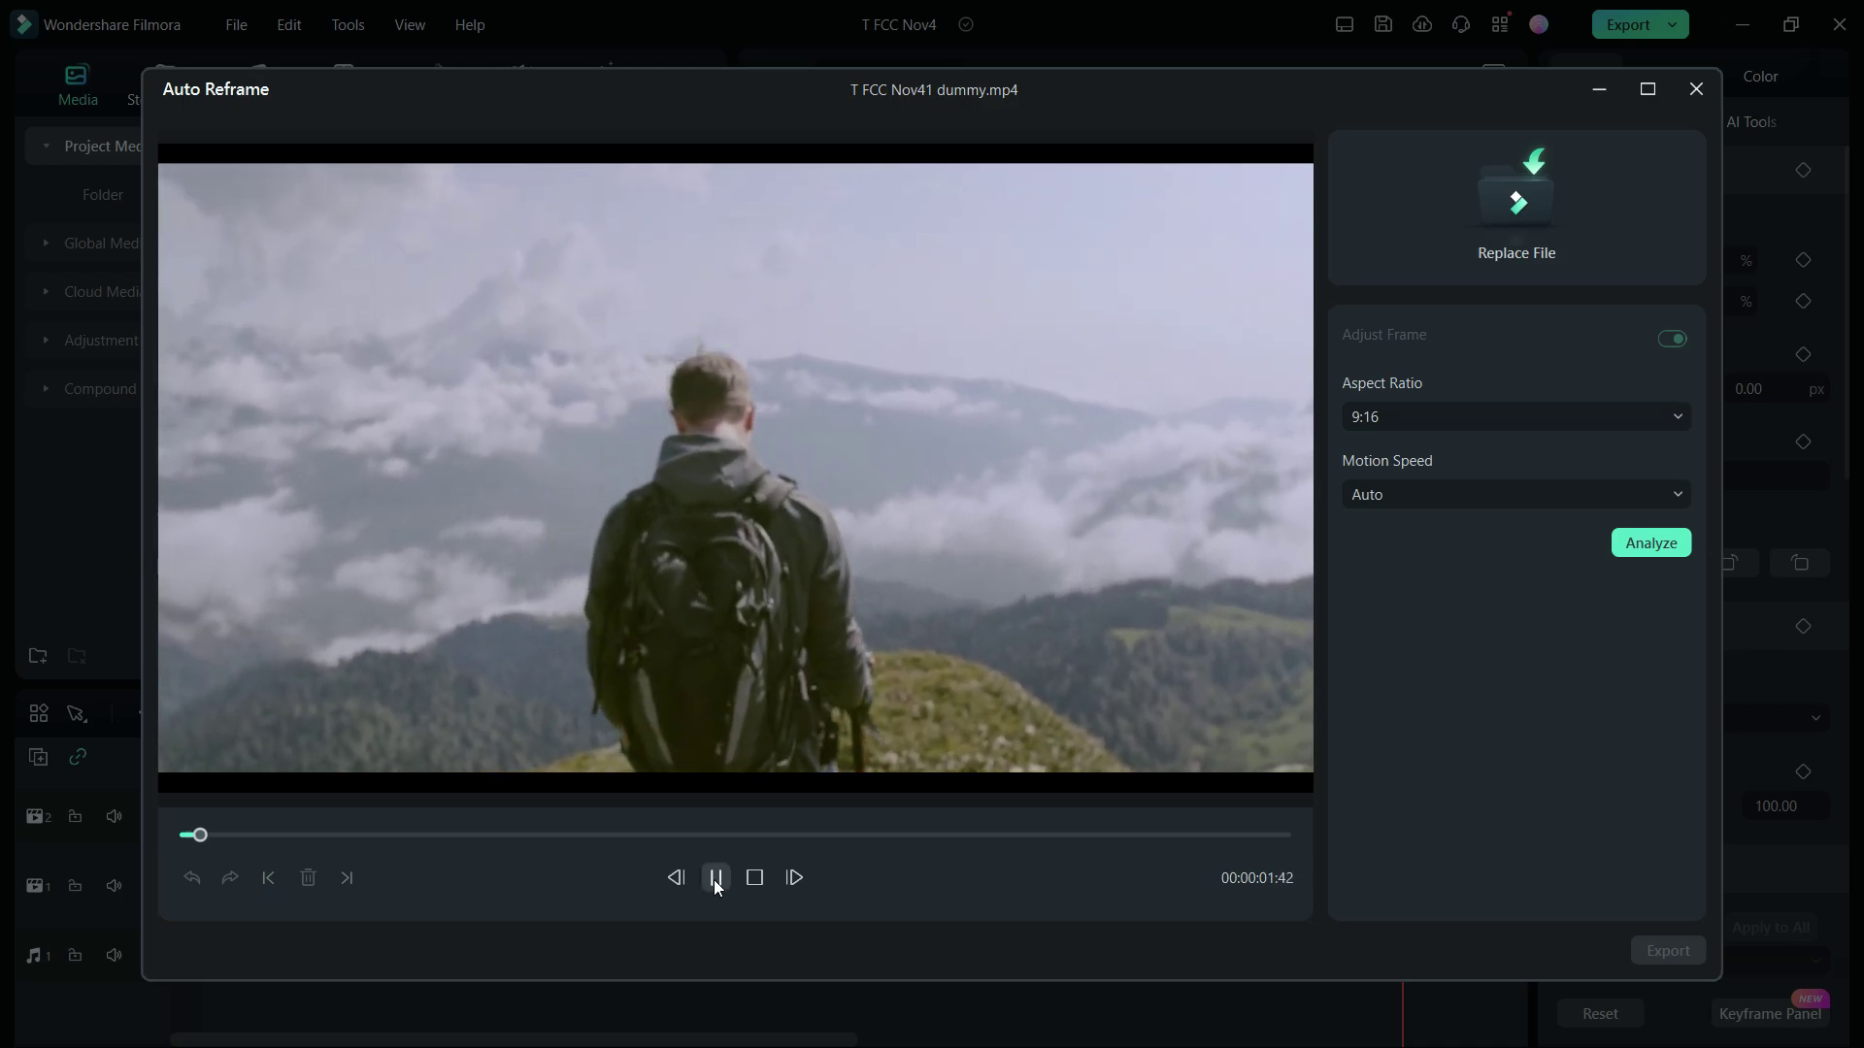
left_click(755, 878)
left_click(1439, 414)
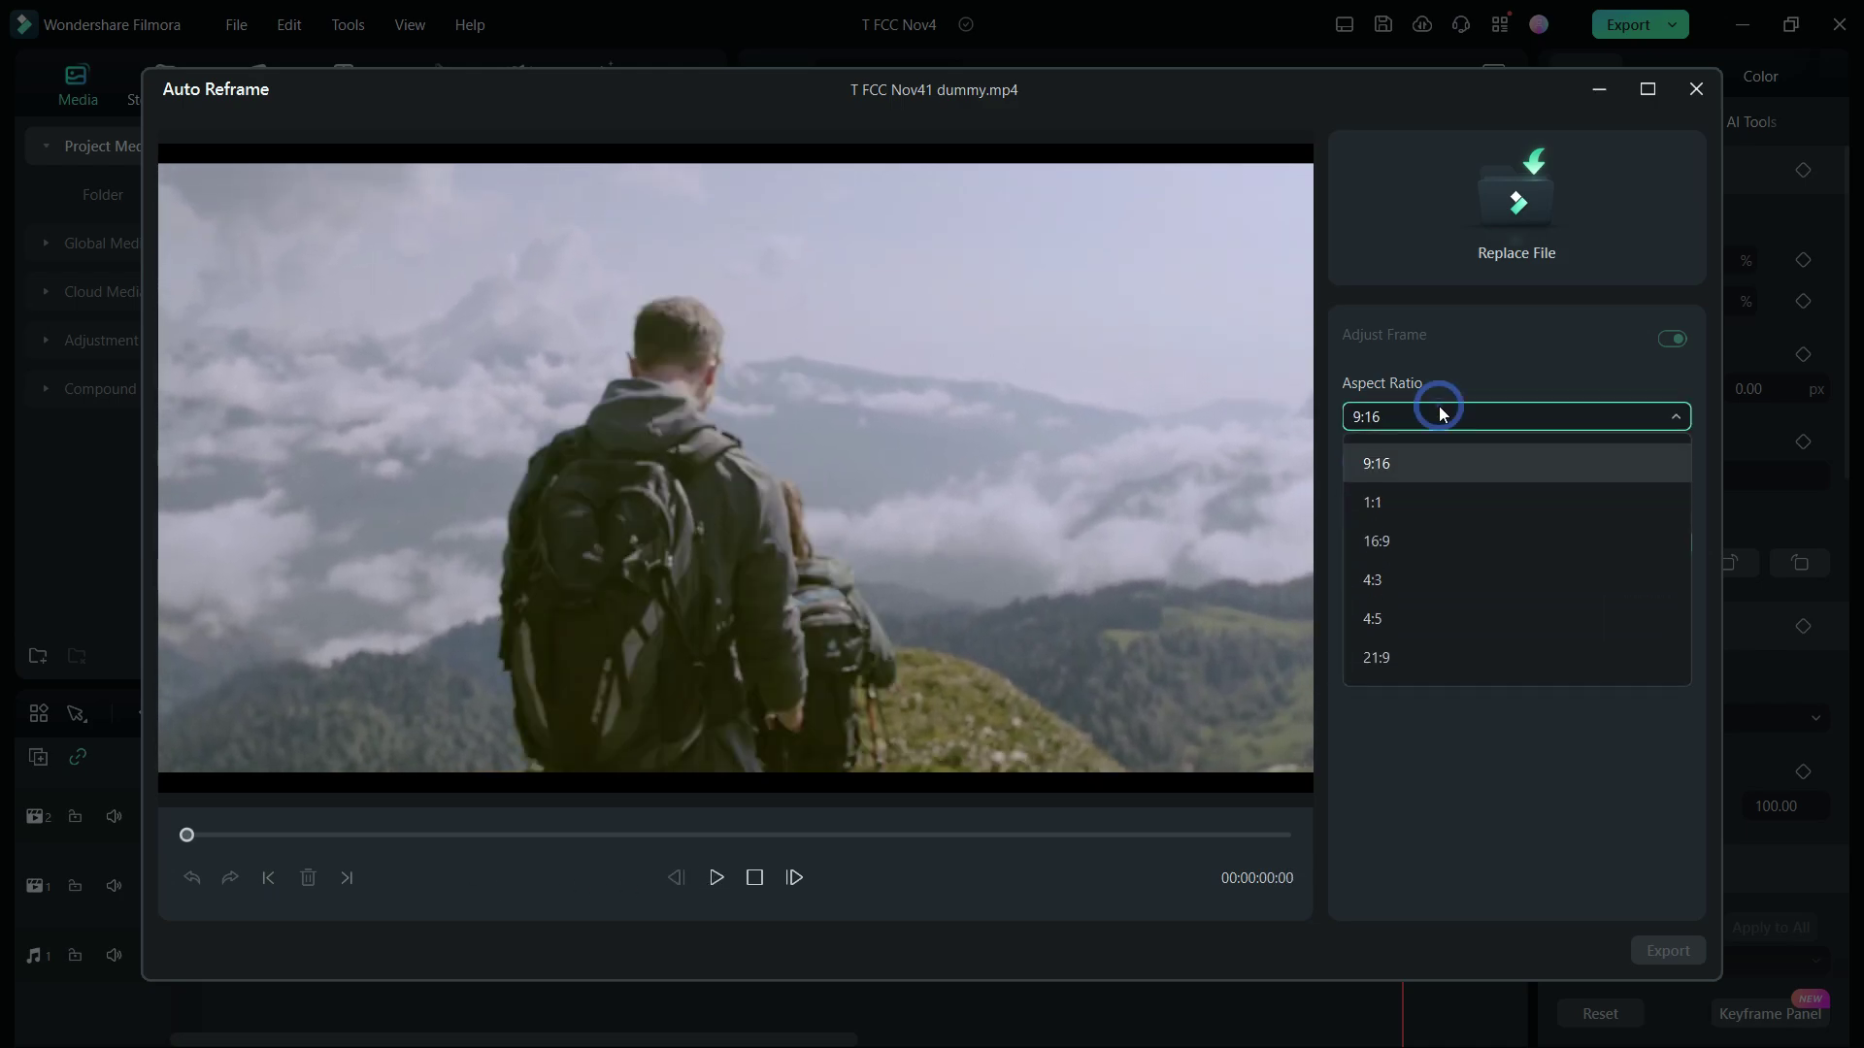
left_click(1380, 473)
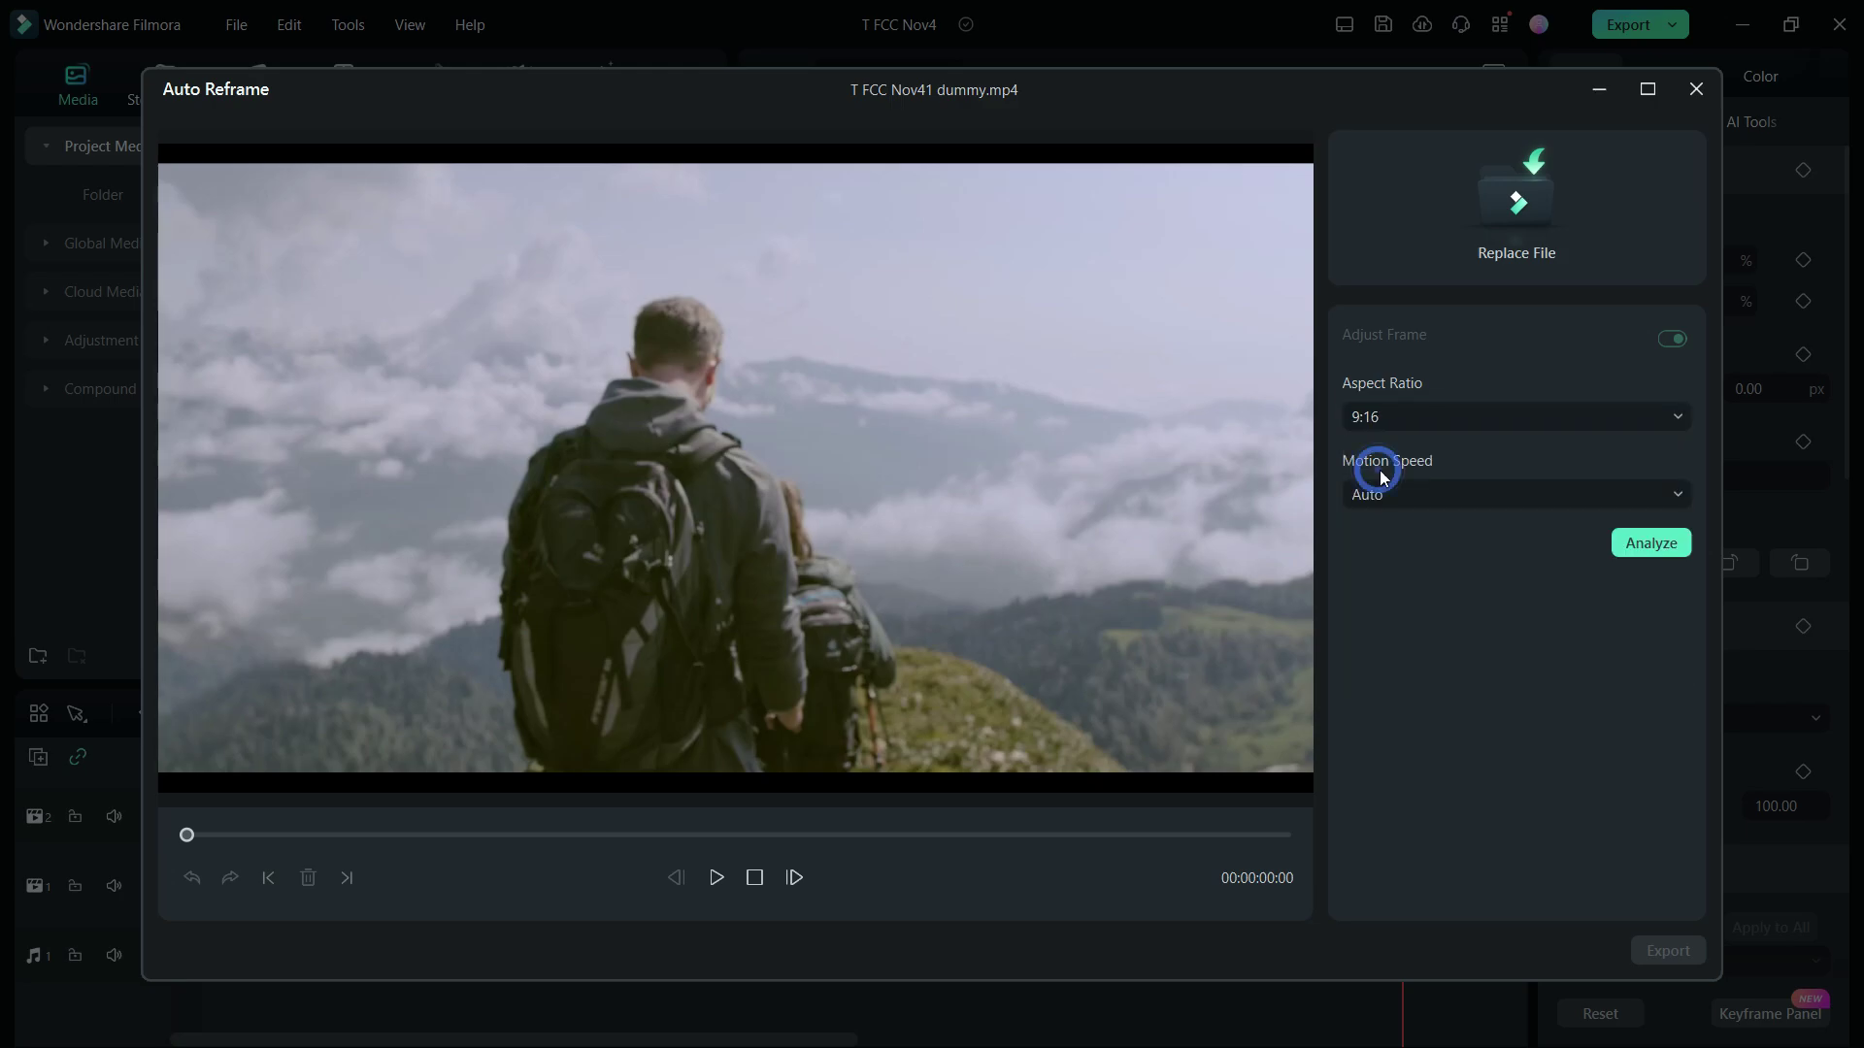
left_click(1398, 494)
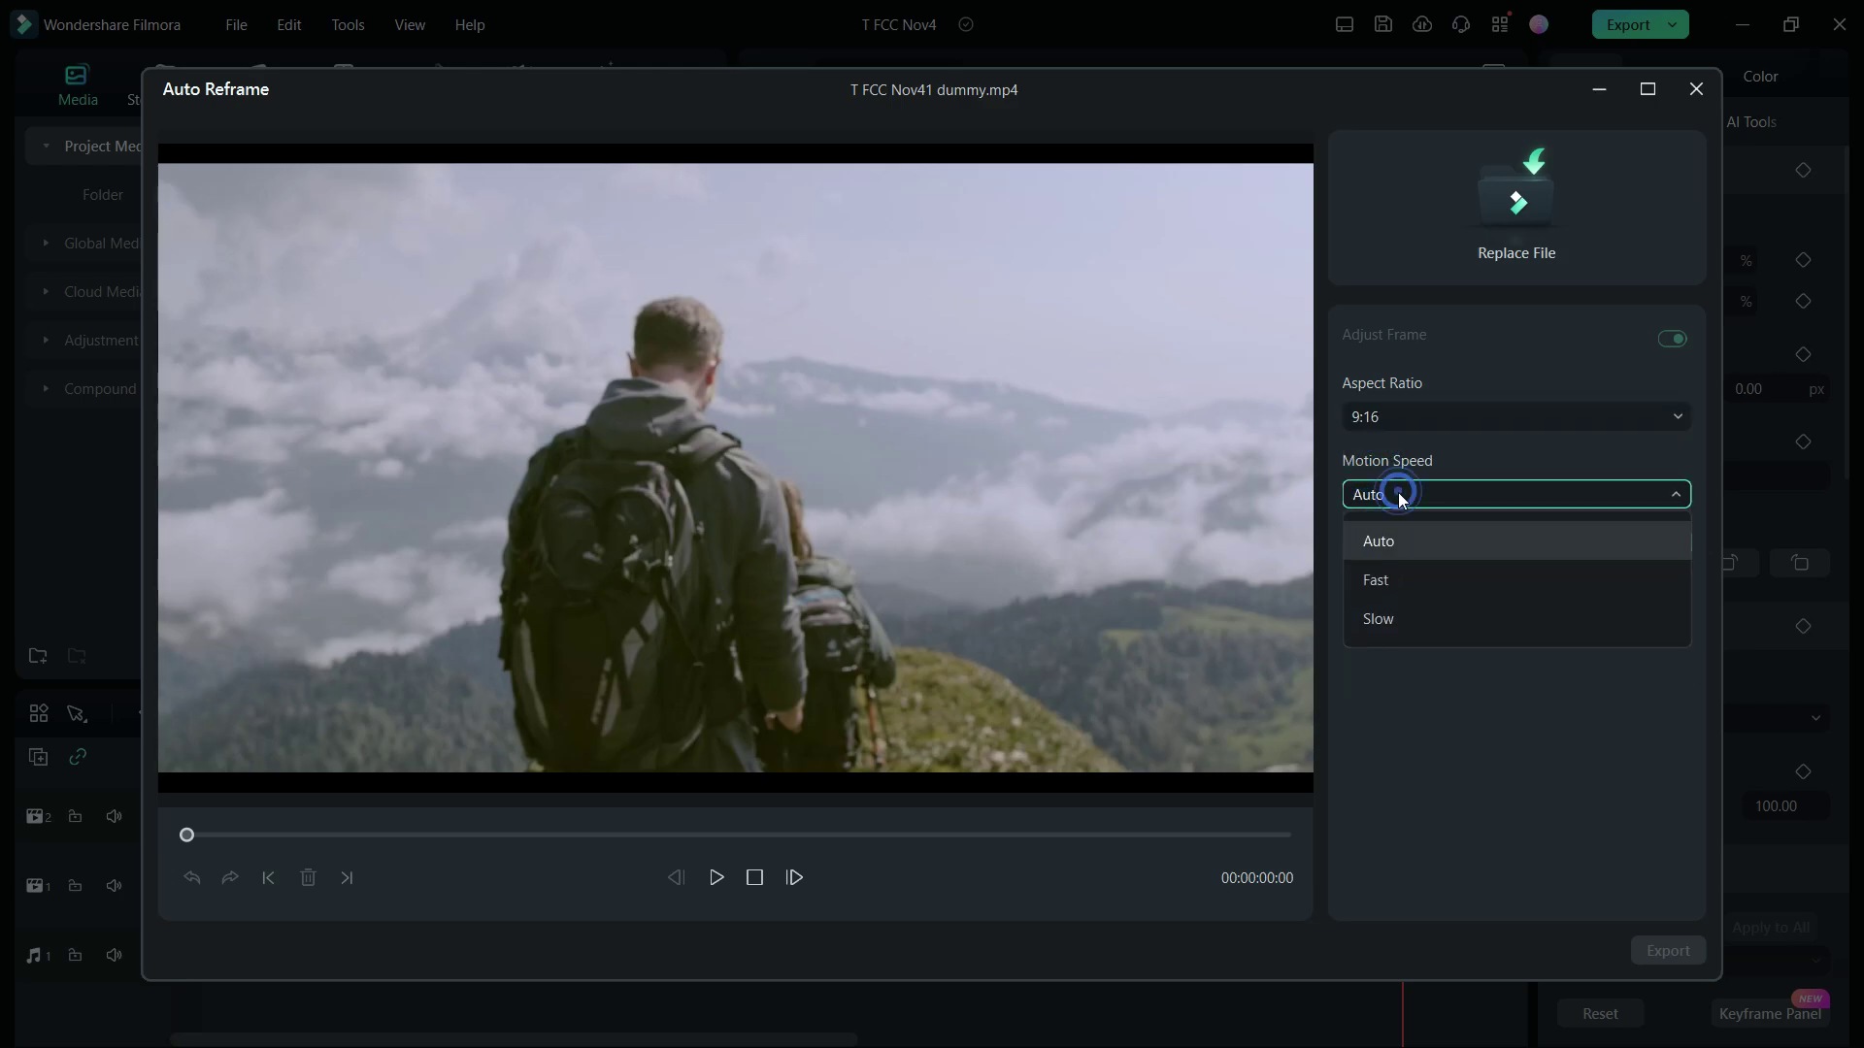
left_click(1383, 540)
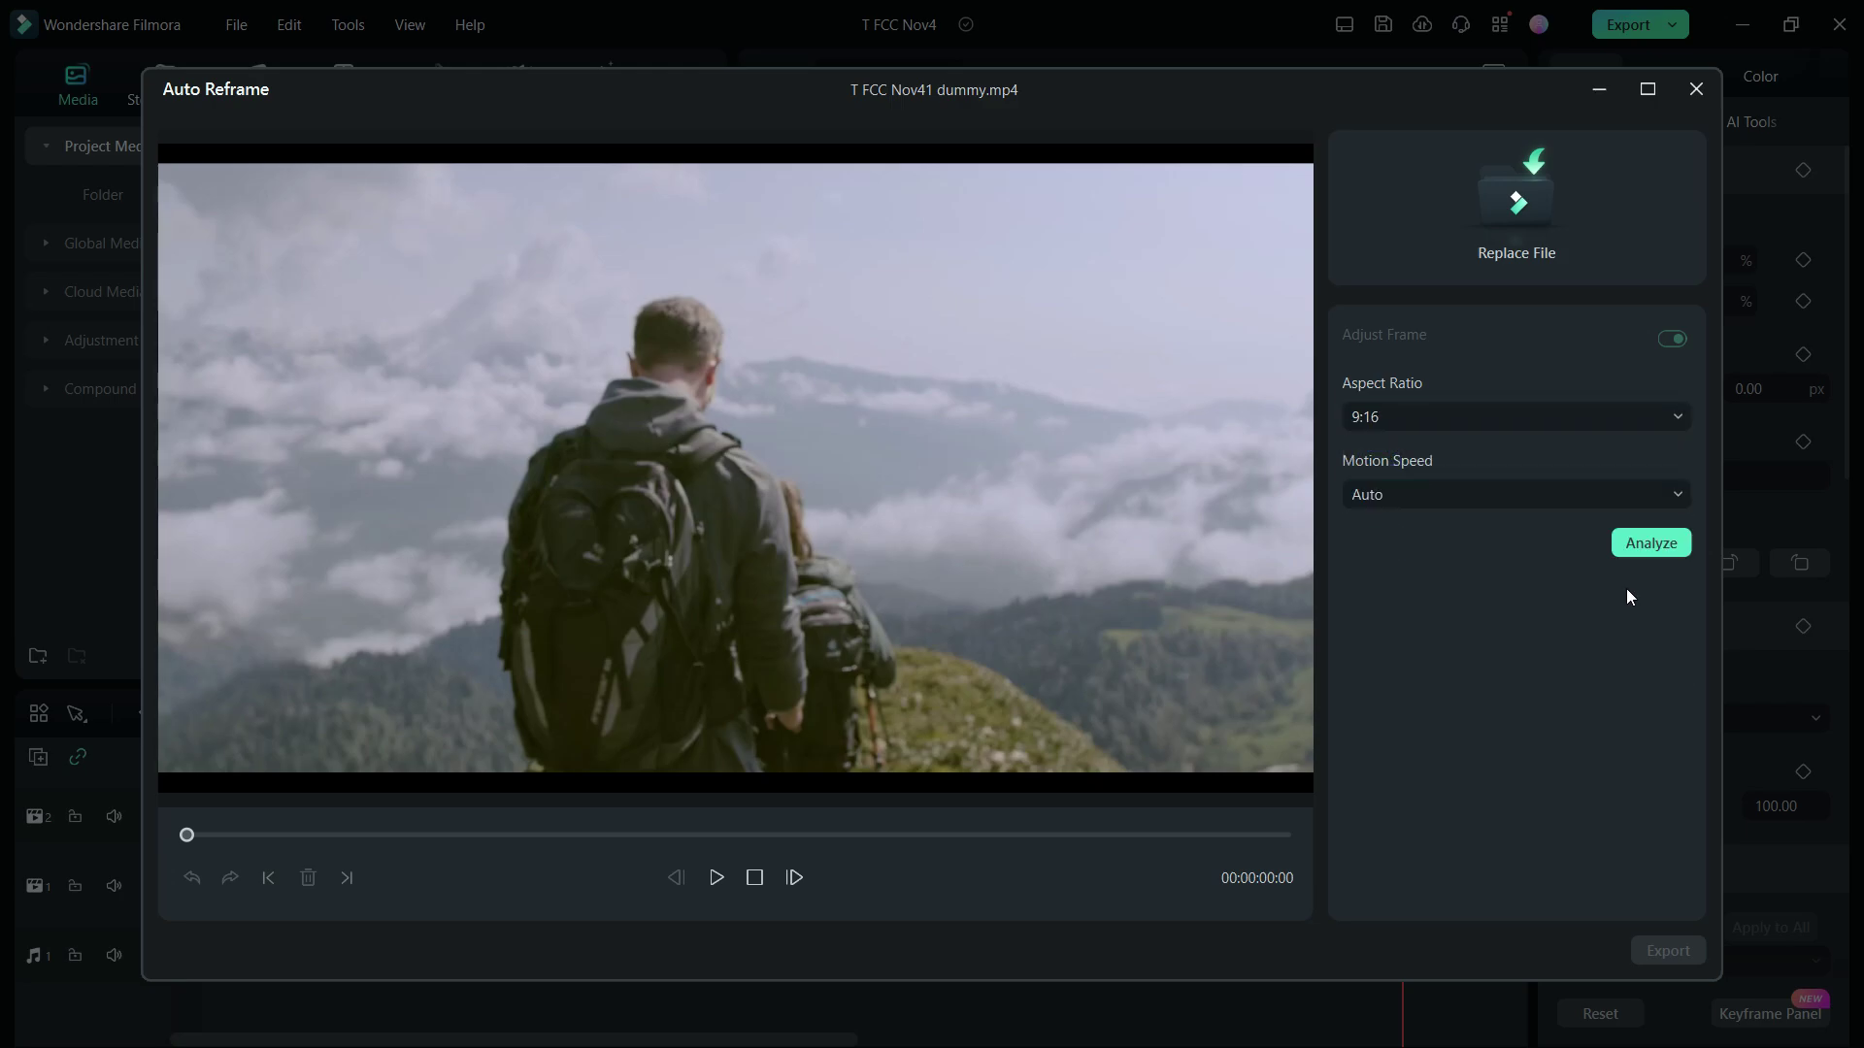
left_click(1653, 544)
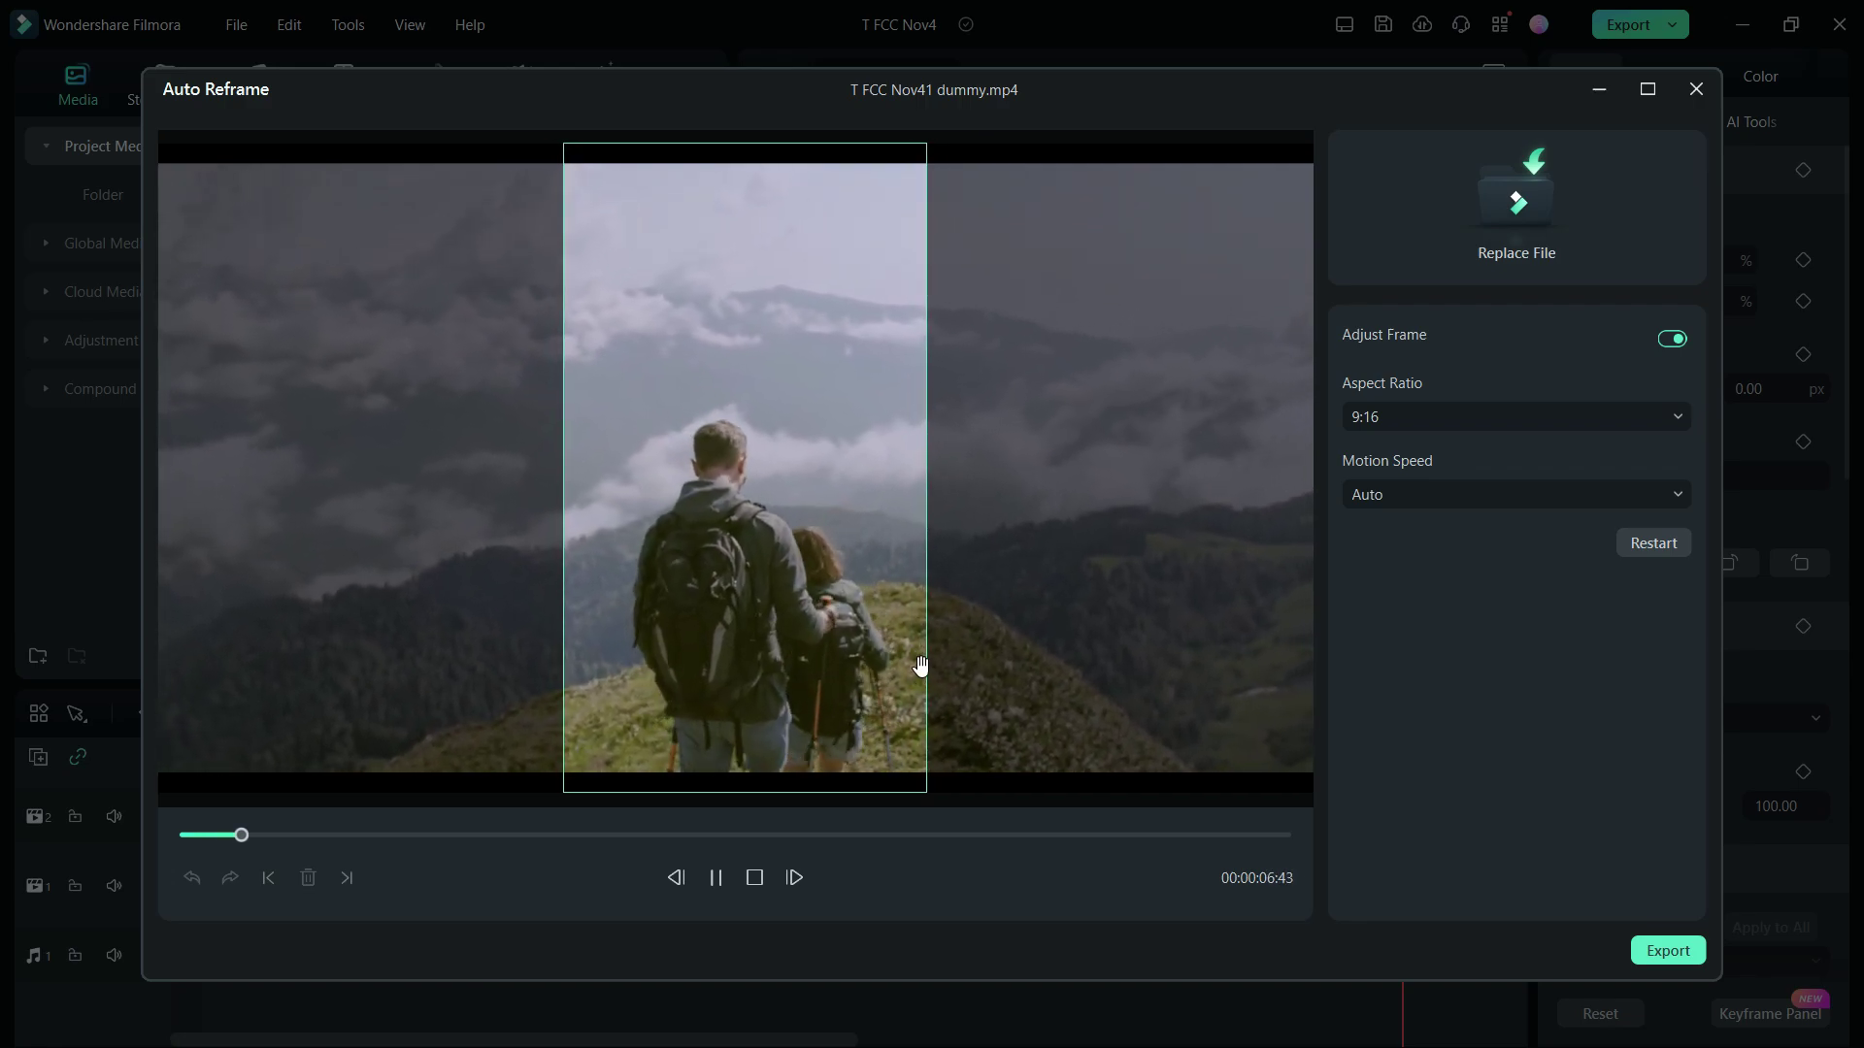
- Check the 9:16 crop at the forest, lake and late hiking scenes, nudging it slightly right
left_click(526, 835)
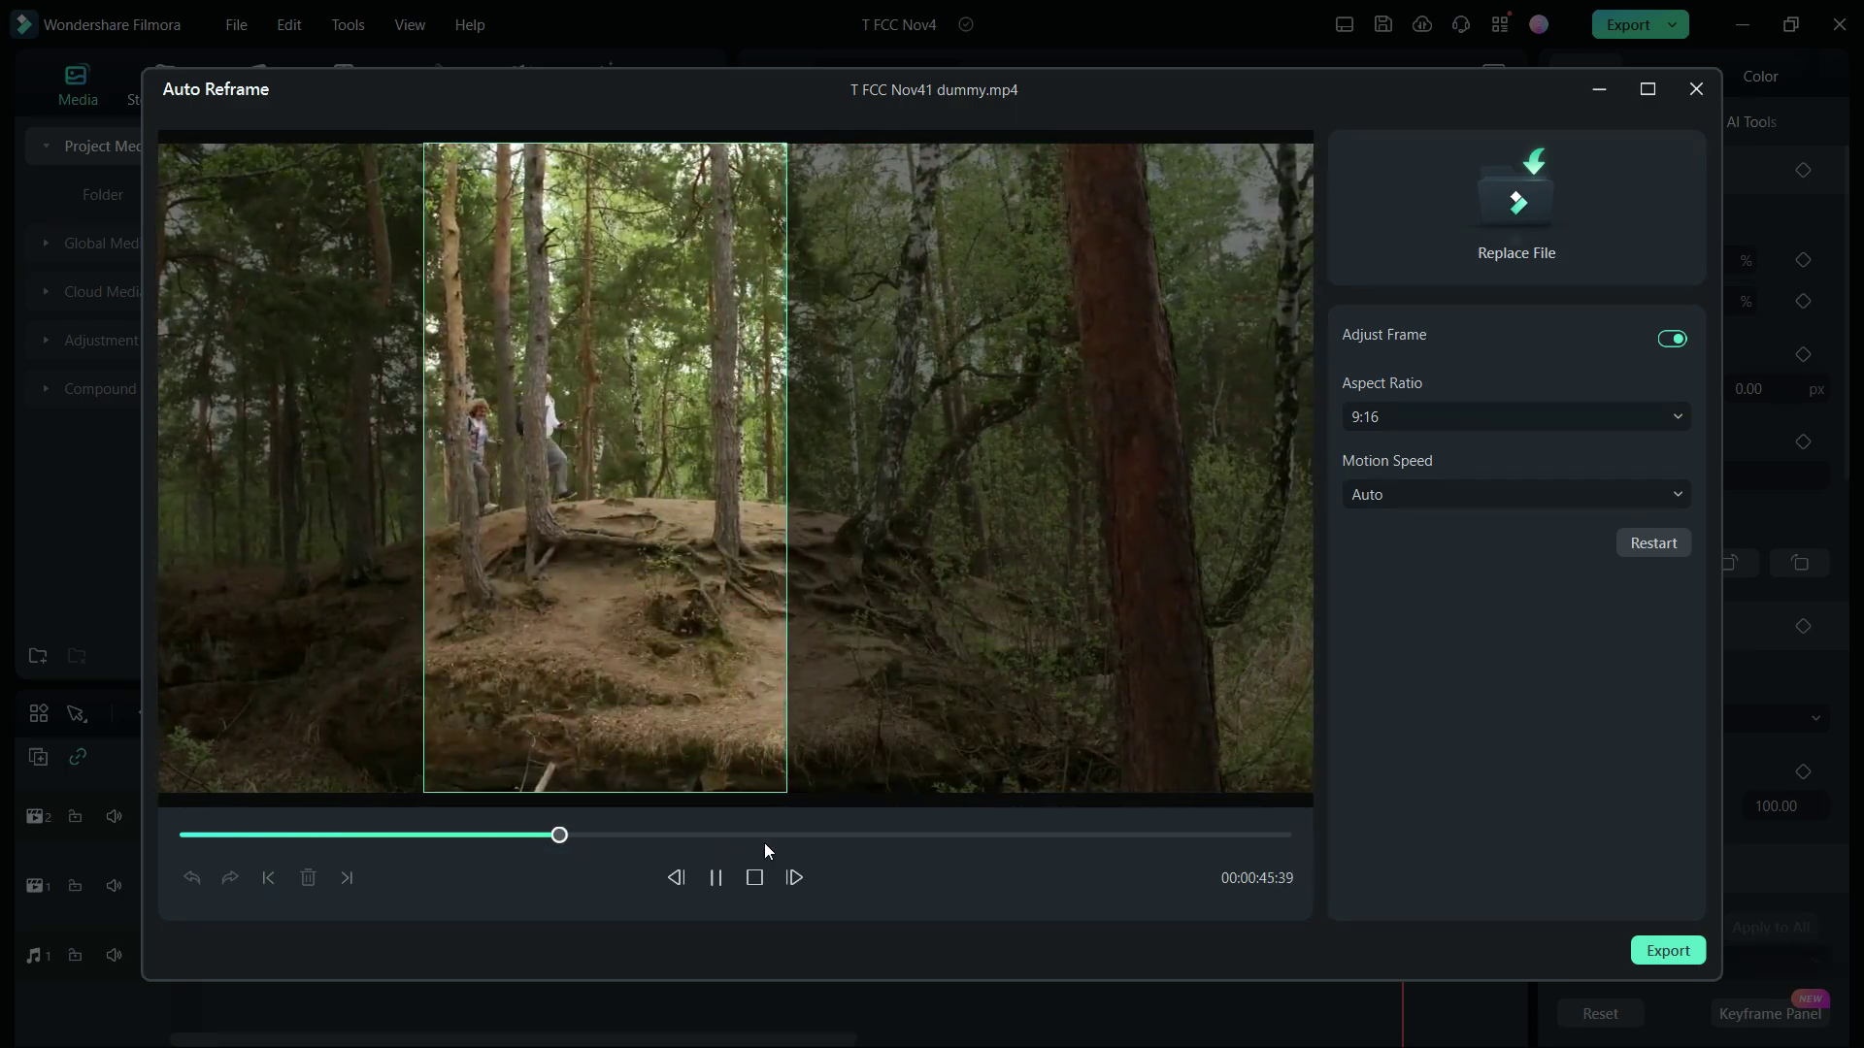
left_click(951, 835)
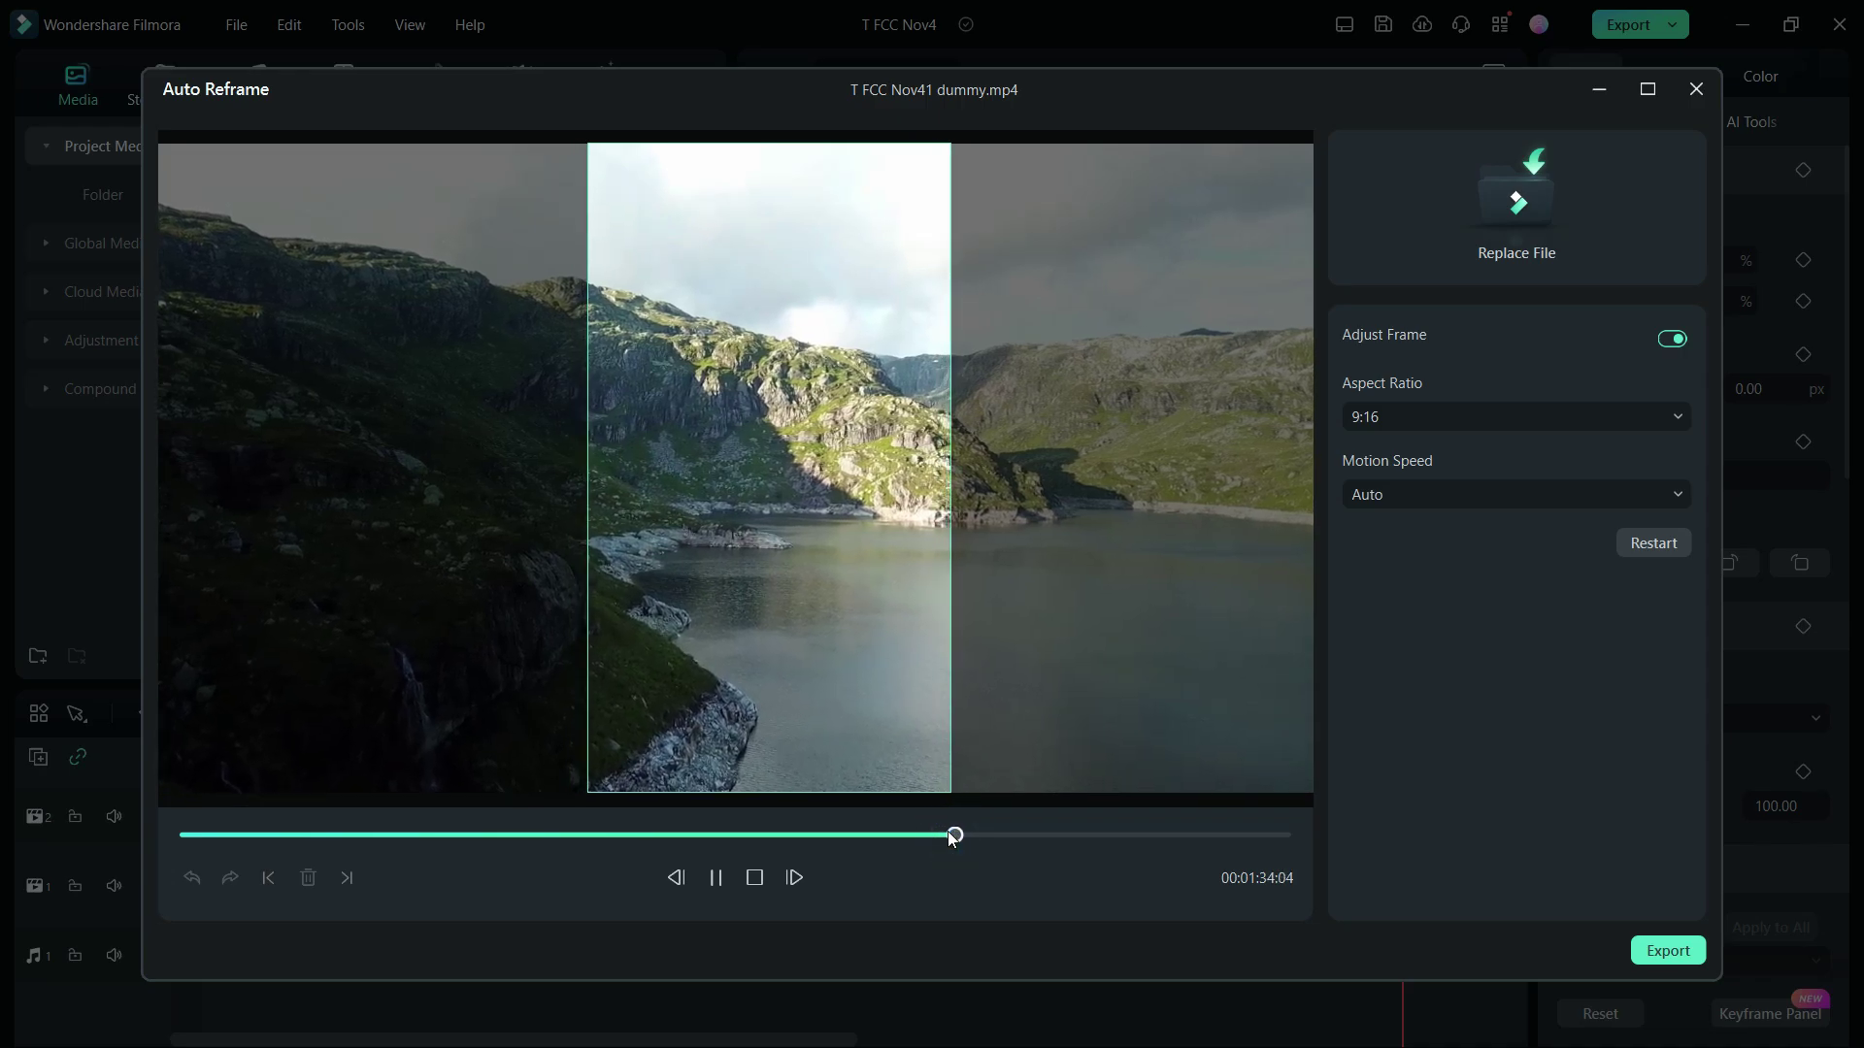
left_click(1145, 836)
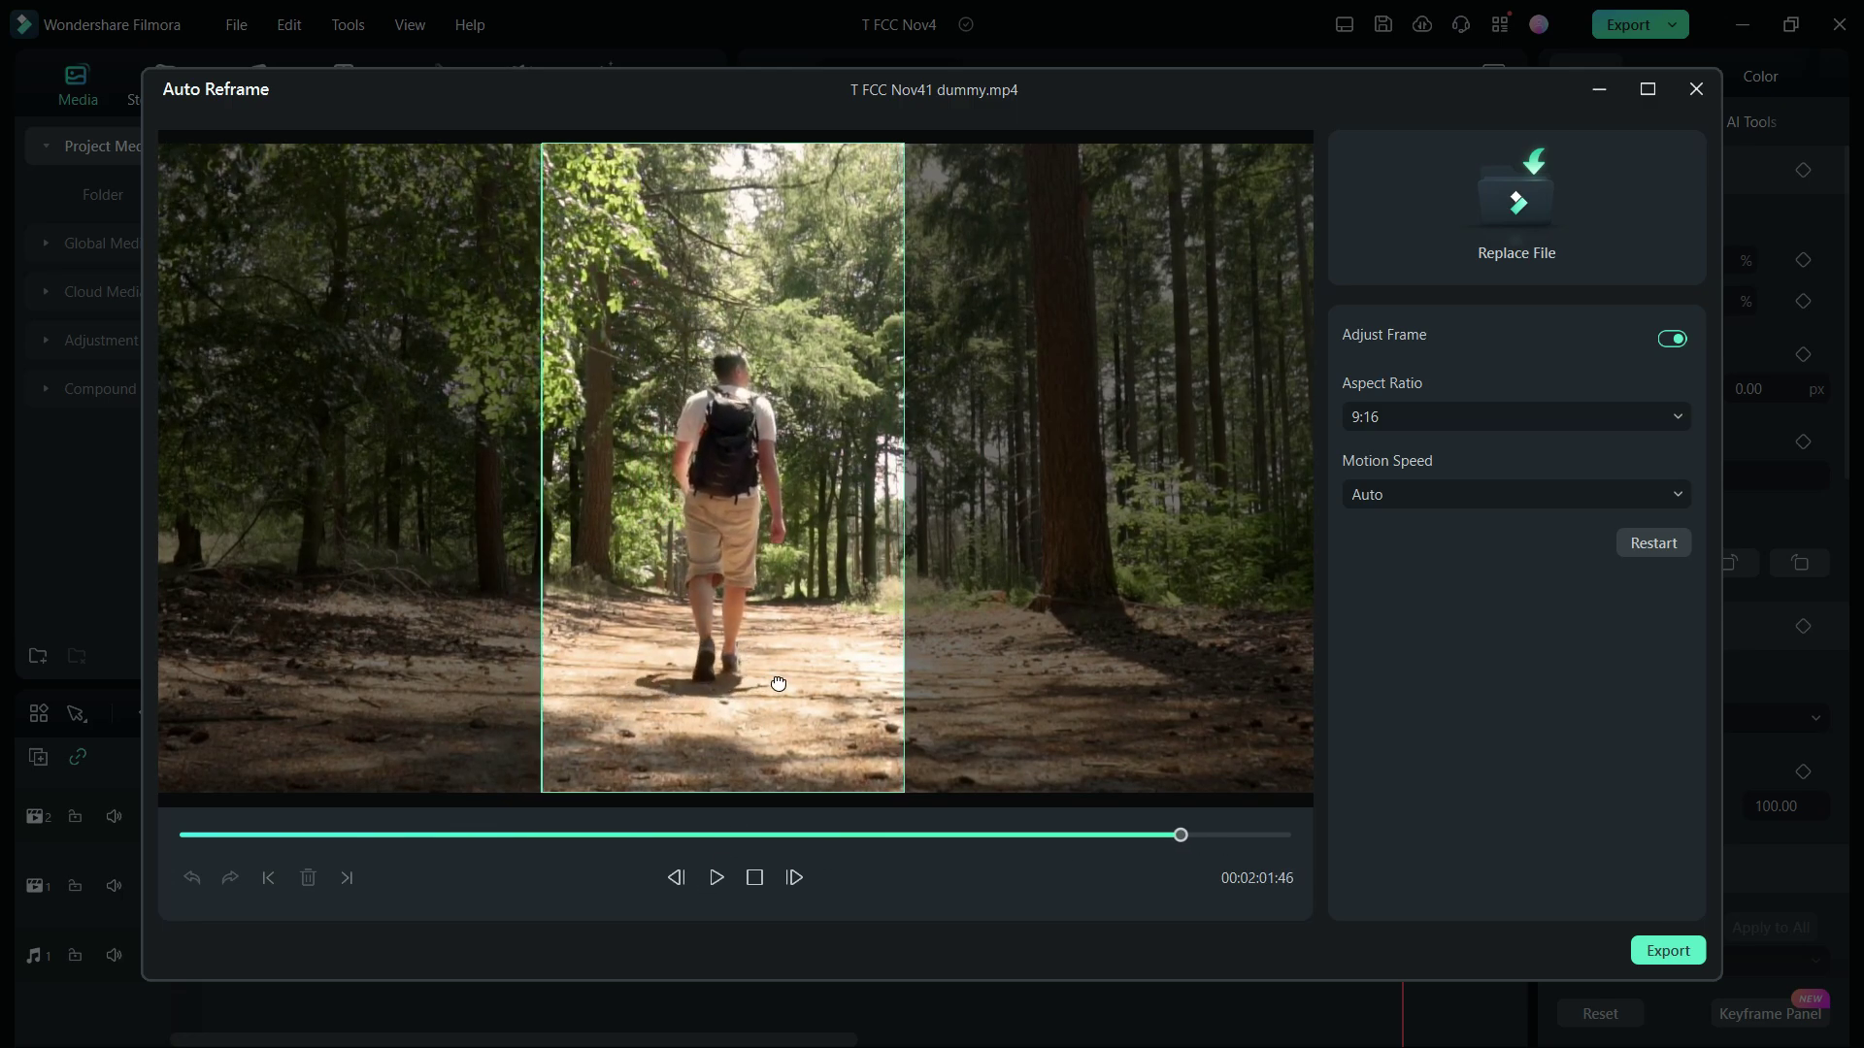
mouse_move(779, 683)
left_mouse_down()
mouse_move(803, 685)
mouse_move(782, 684)
left_mouse_up()
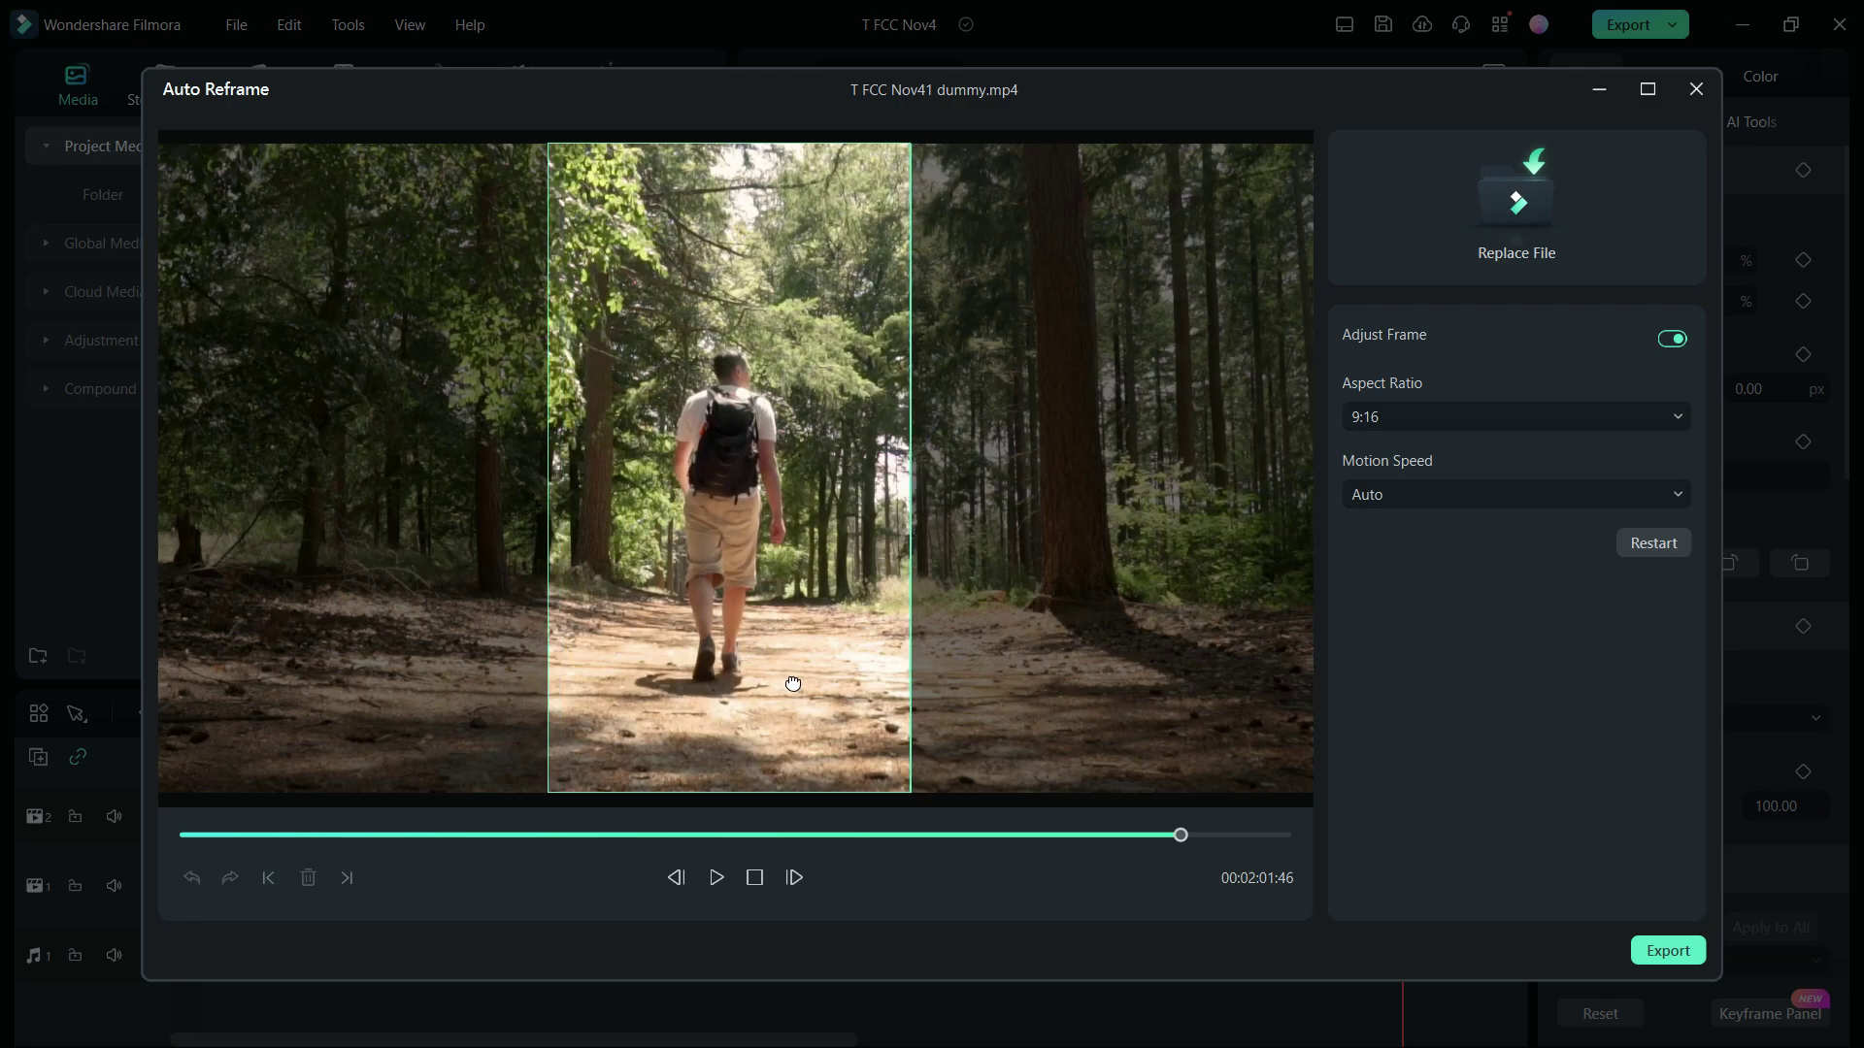
- Export the reframe as 'VLOG portrait', preview its forest and lake scenes, and drop it on video track 1
left_click(1667, 952)
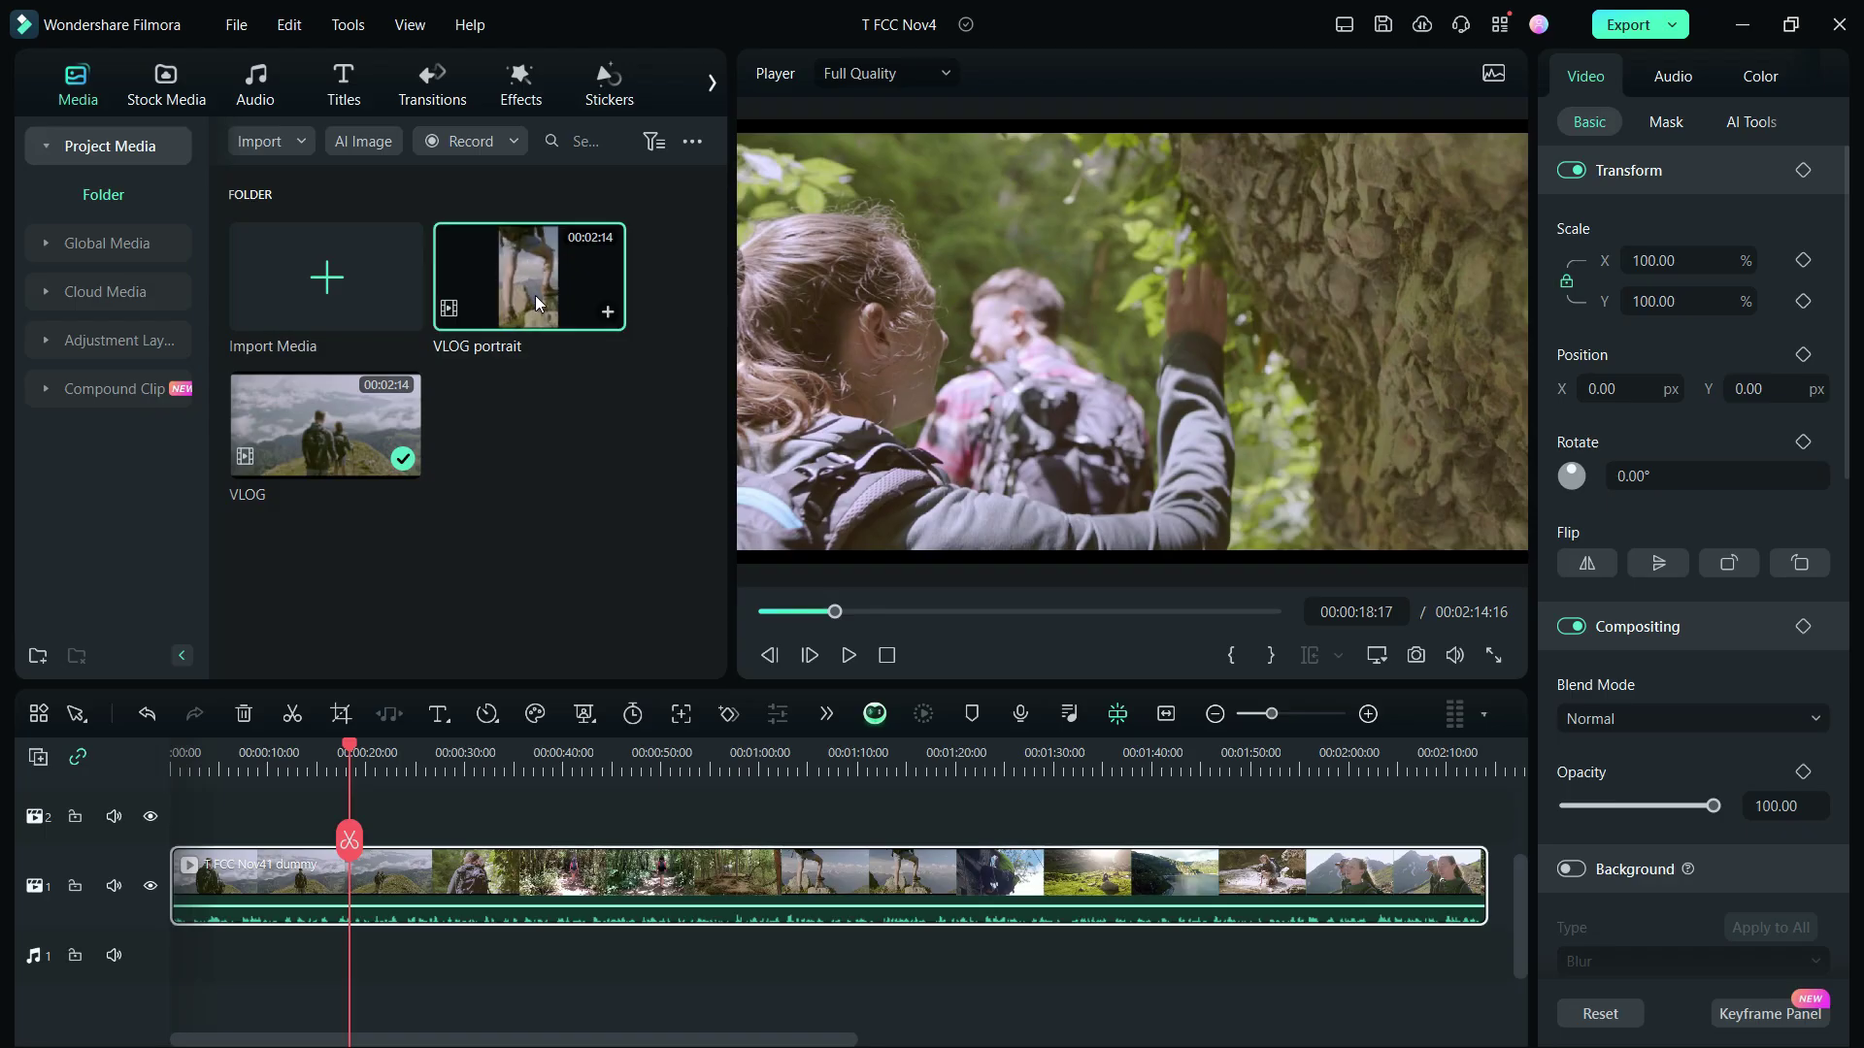
double_click(536, 301)
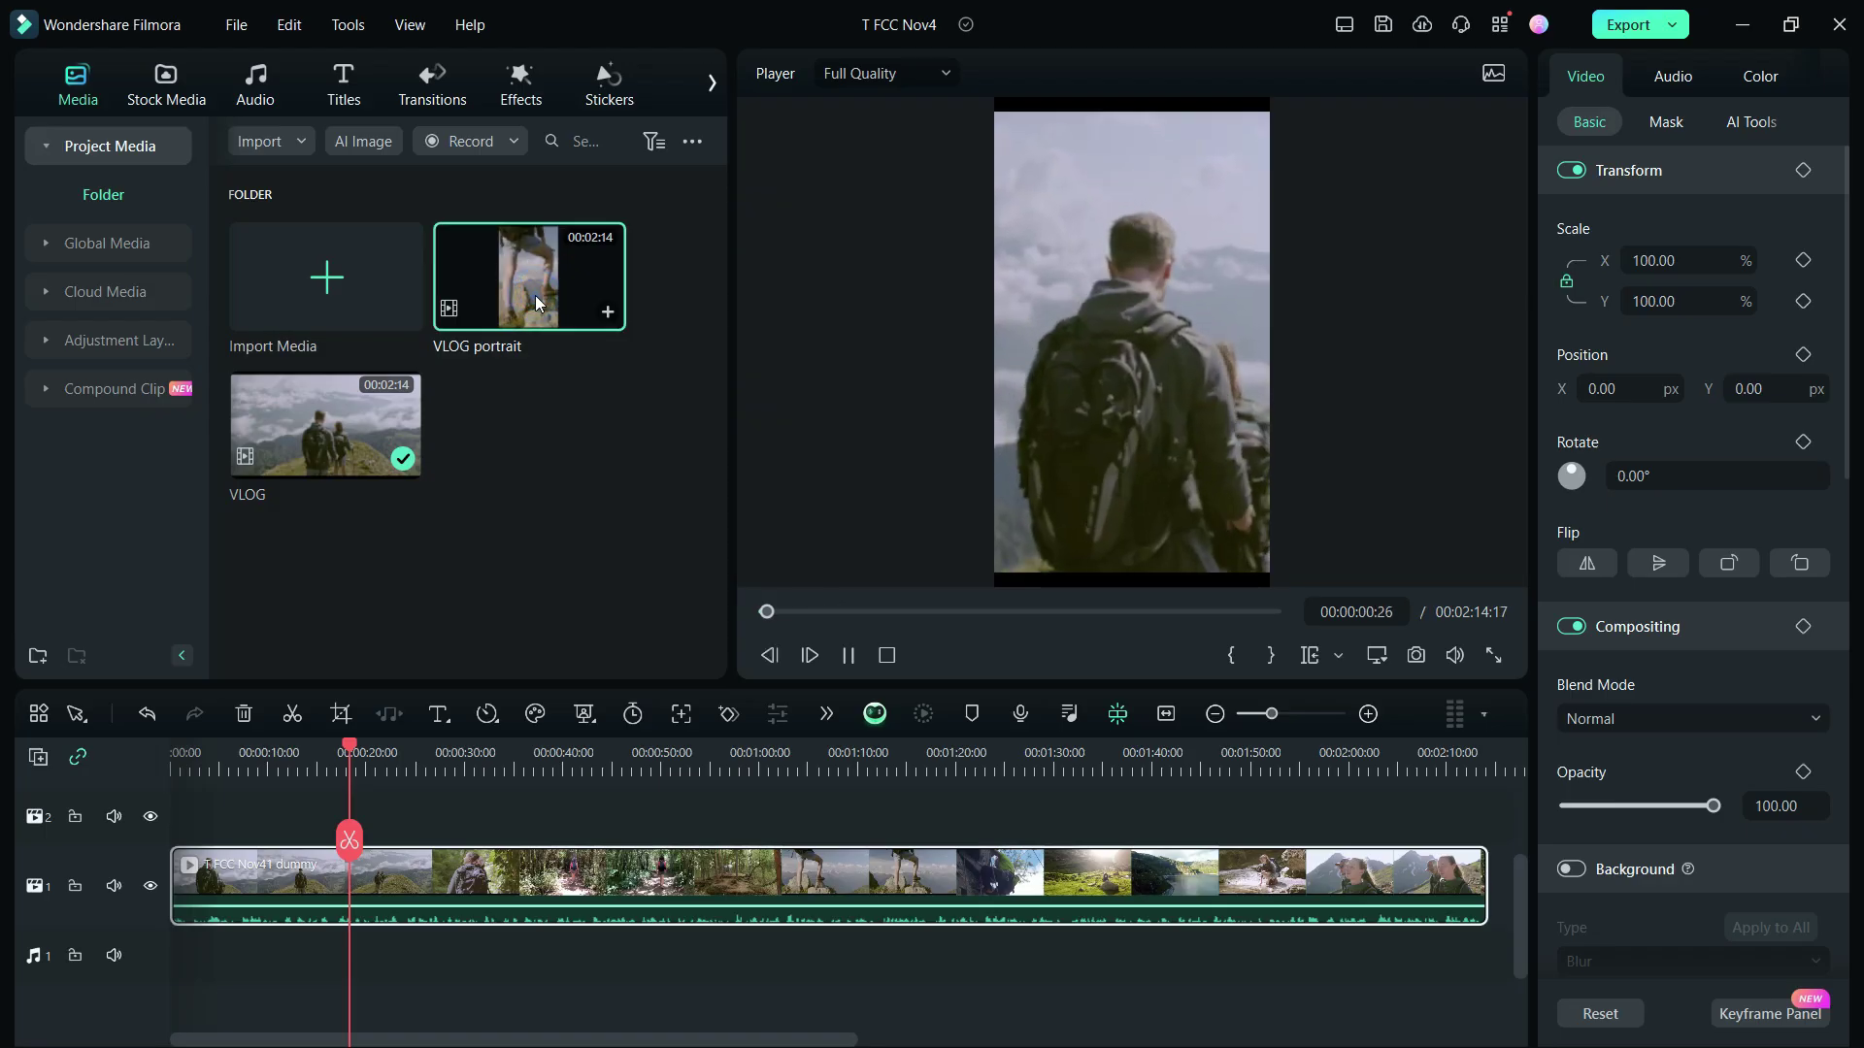
left_click(950, 612)
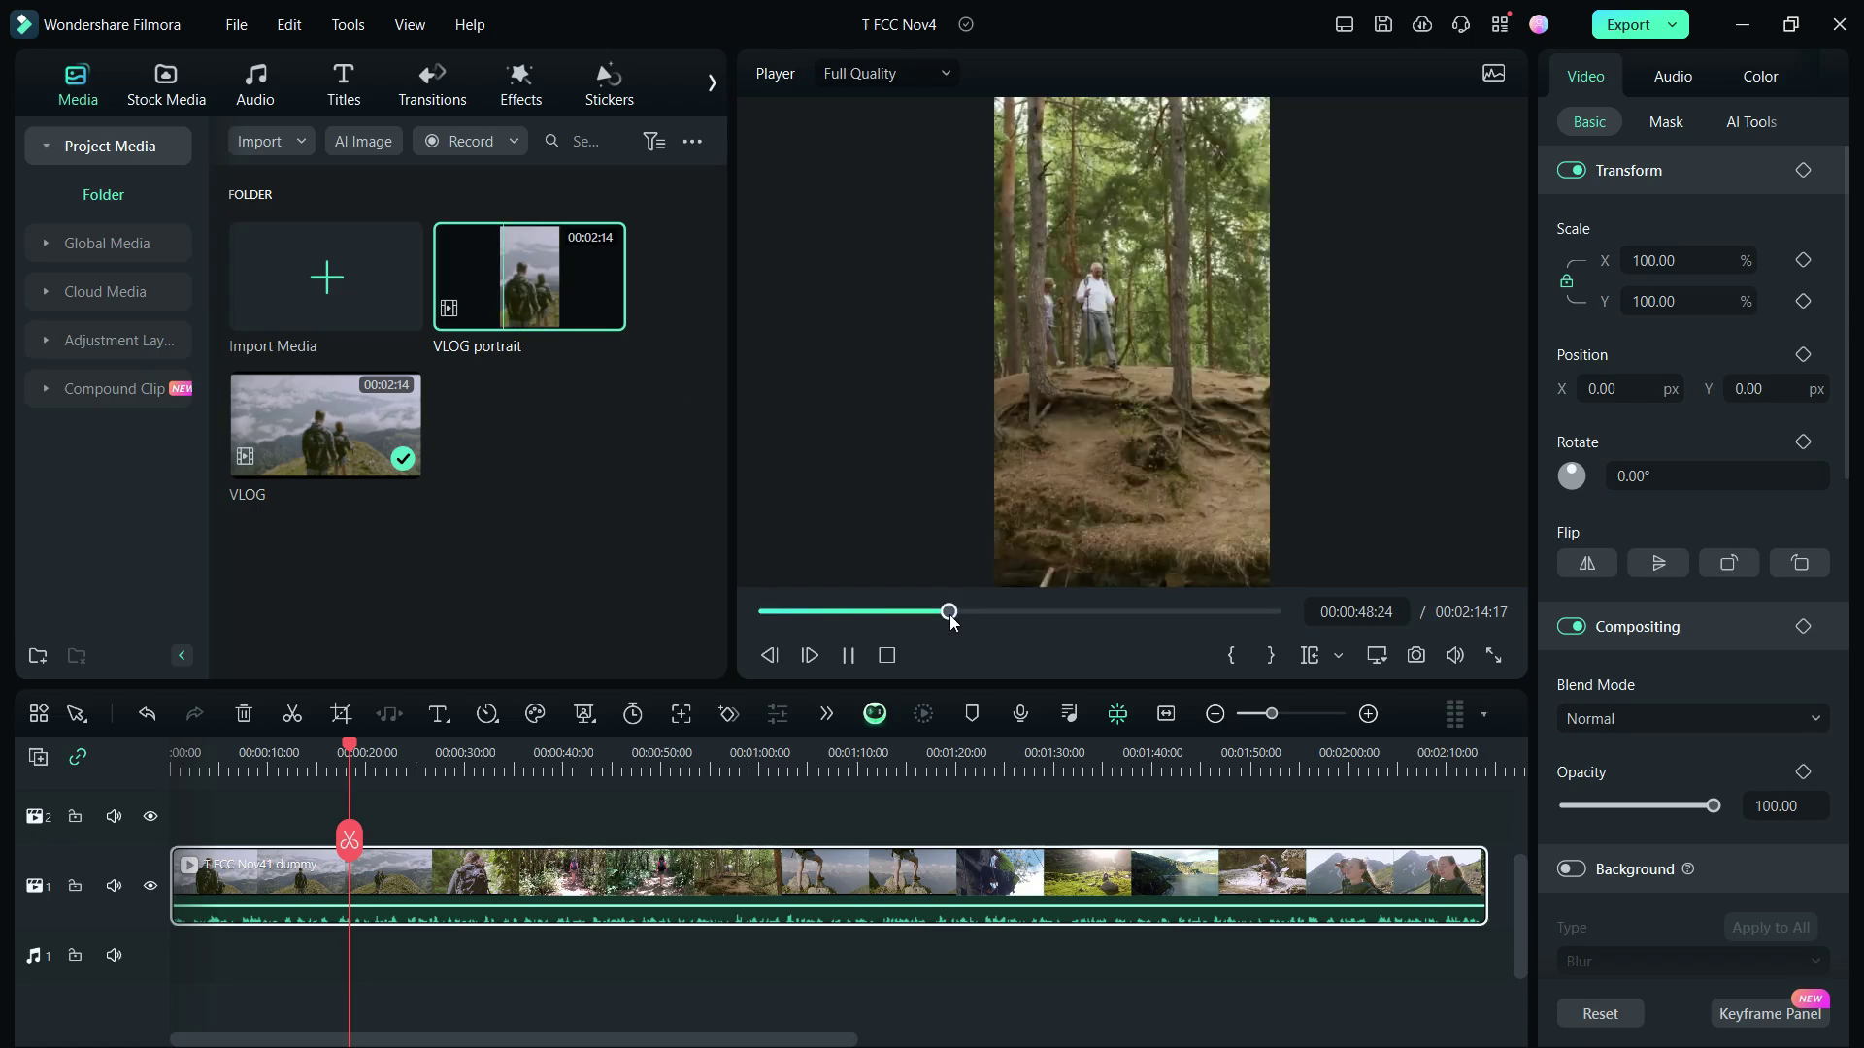
left_click(1108, 611)
left_click(885, 656)
left_click_drag(529, 281, 175, 937)
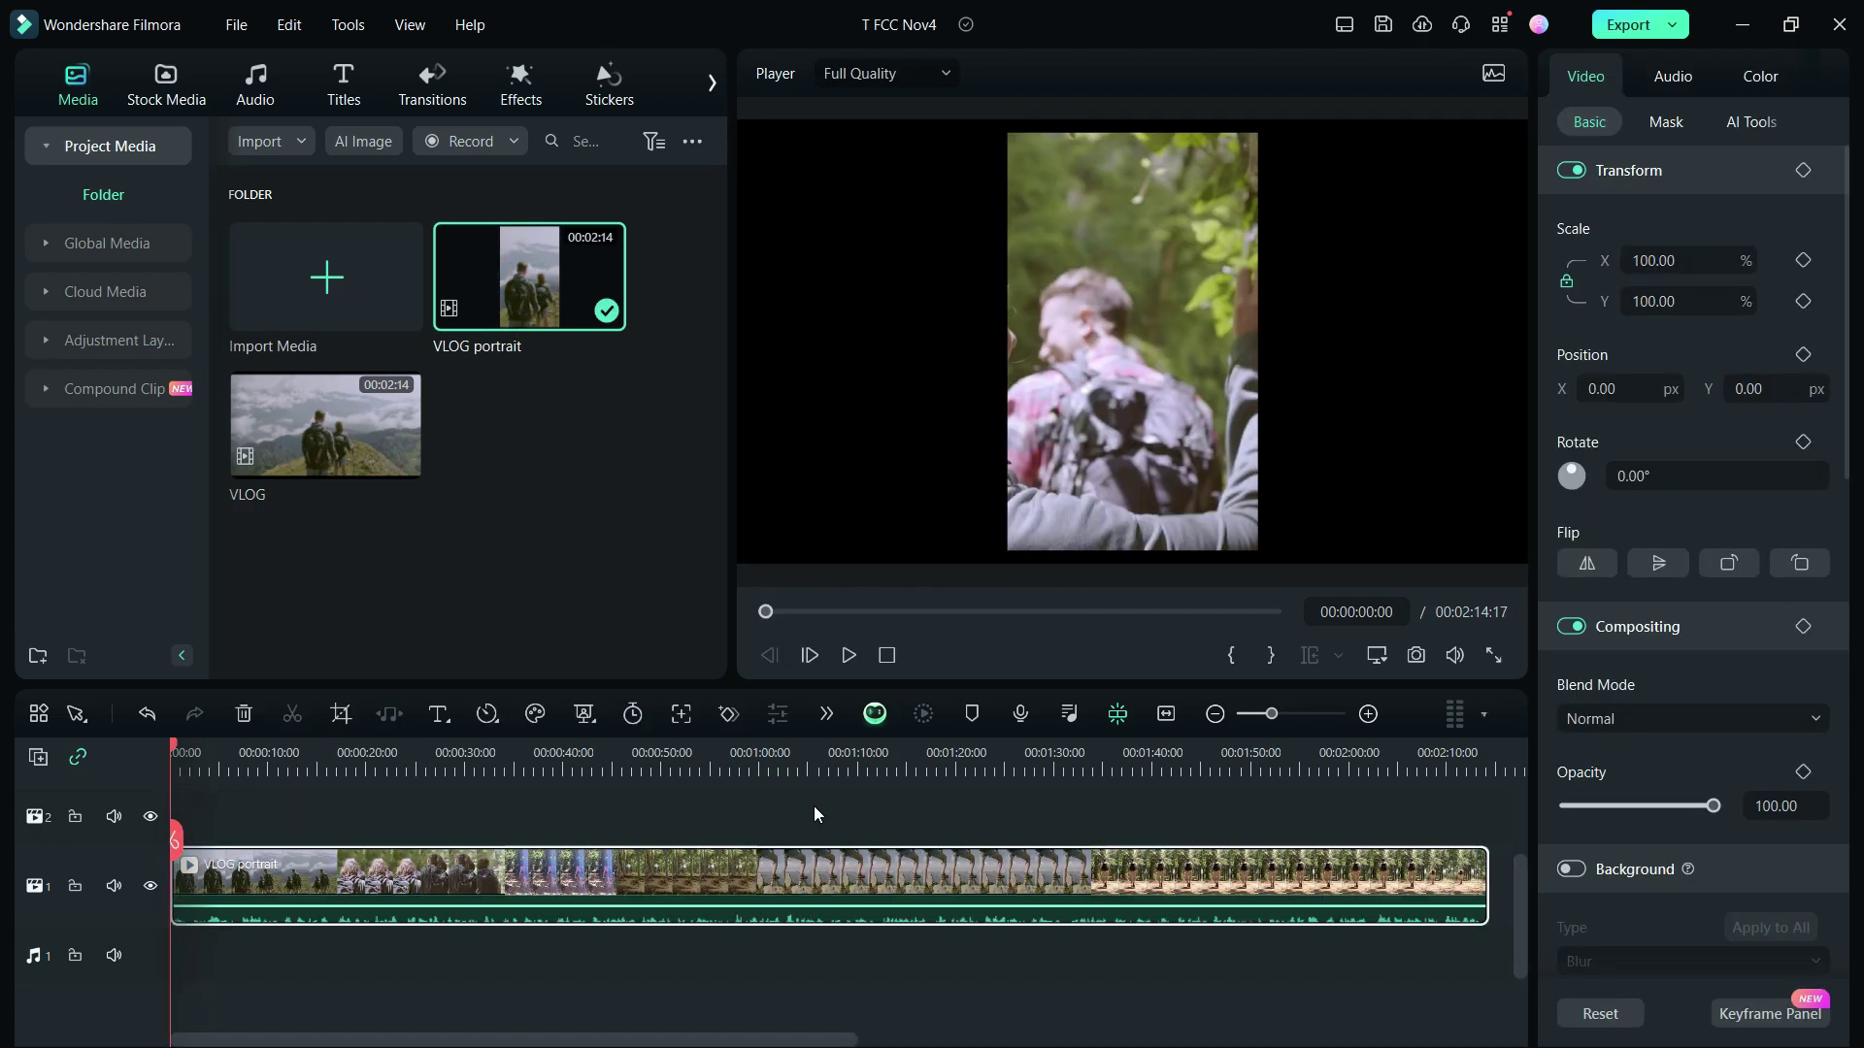
- Transcribe the timeline clip with AI Text Based Editing (Silence Detection) in English (US)
right_click(795, 877)
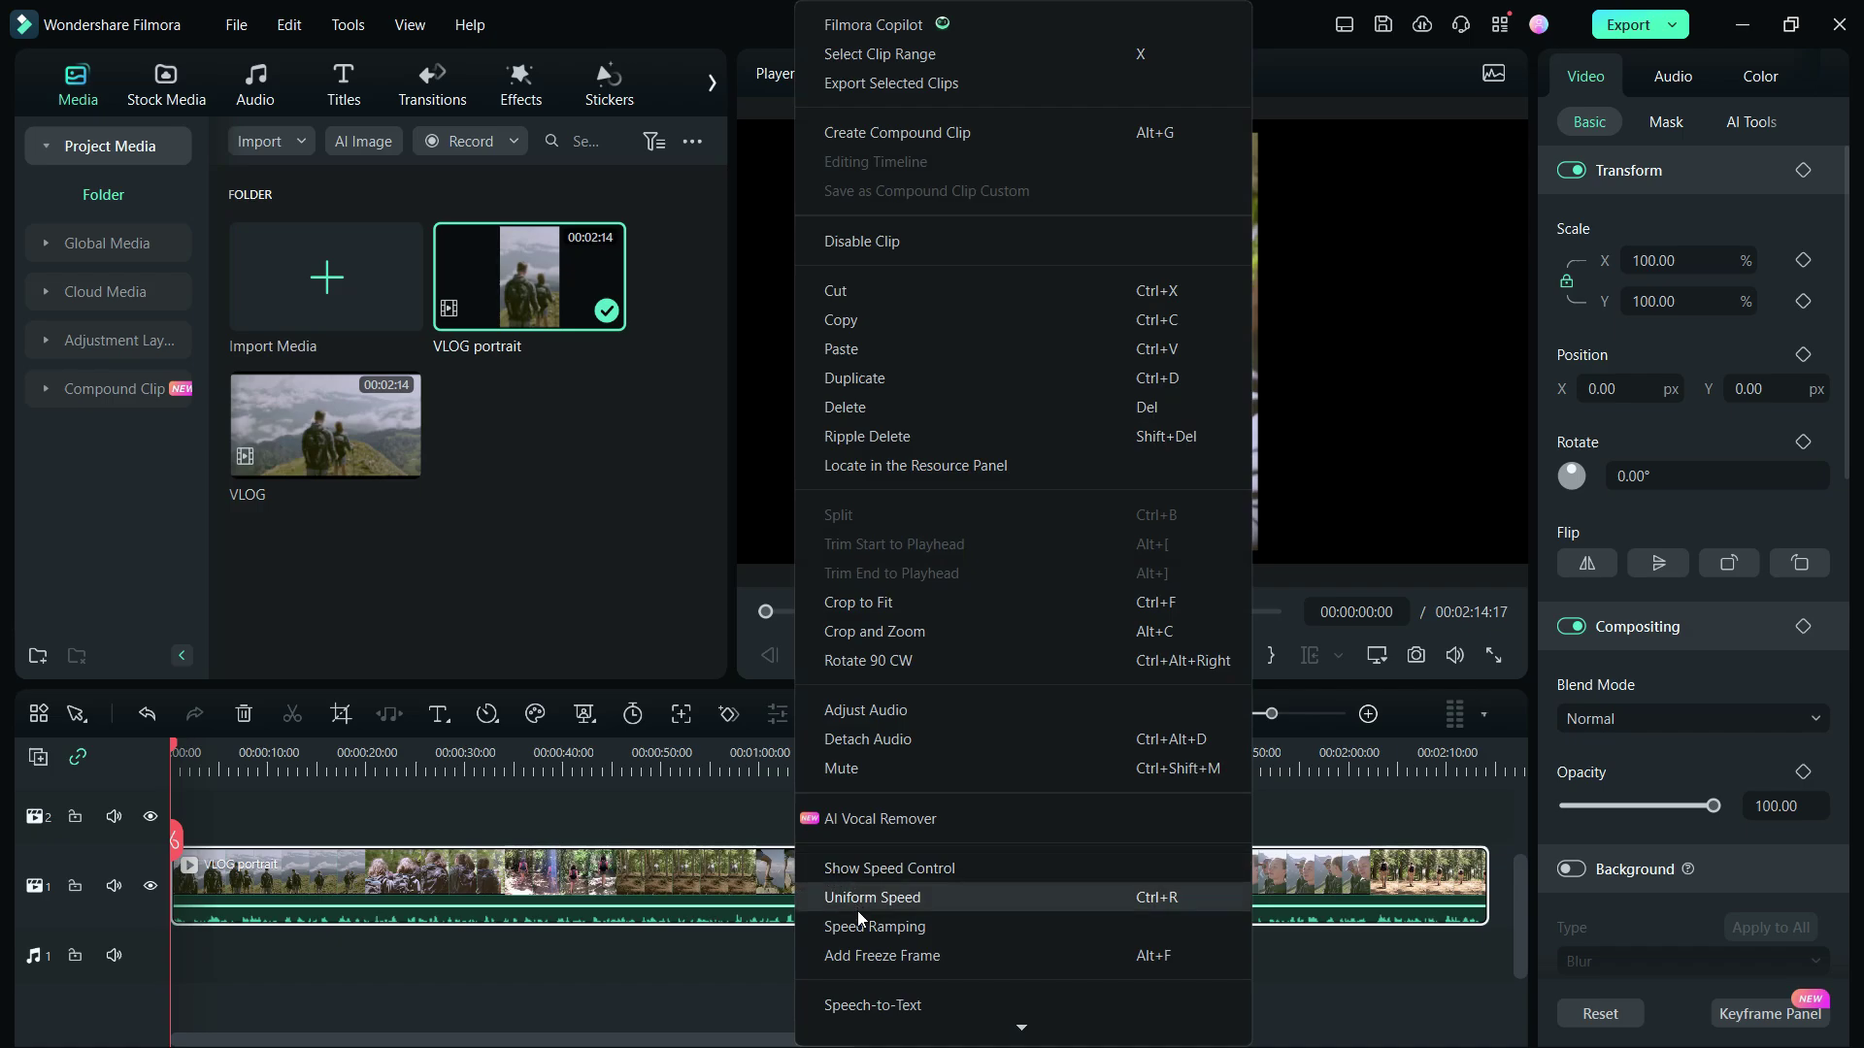
scroll(859, 913, "down", 2)
scroll(859, 916, "down", 3)
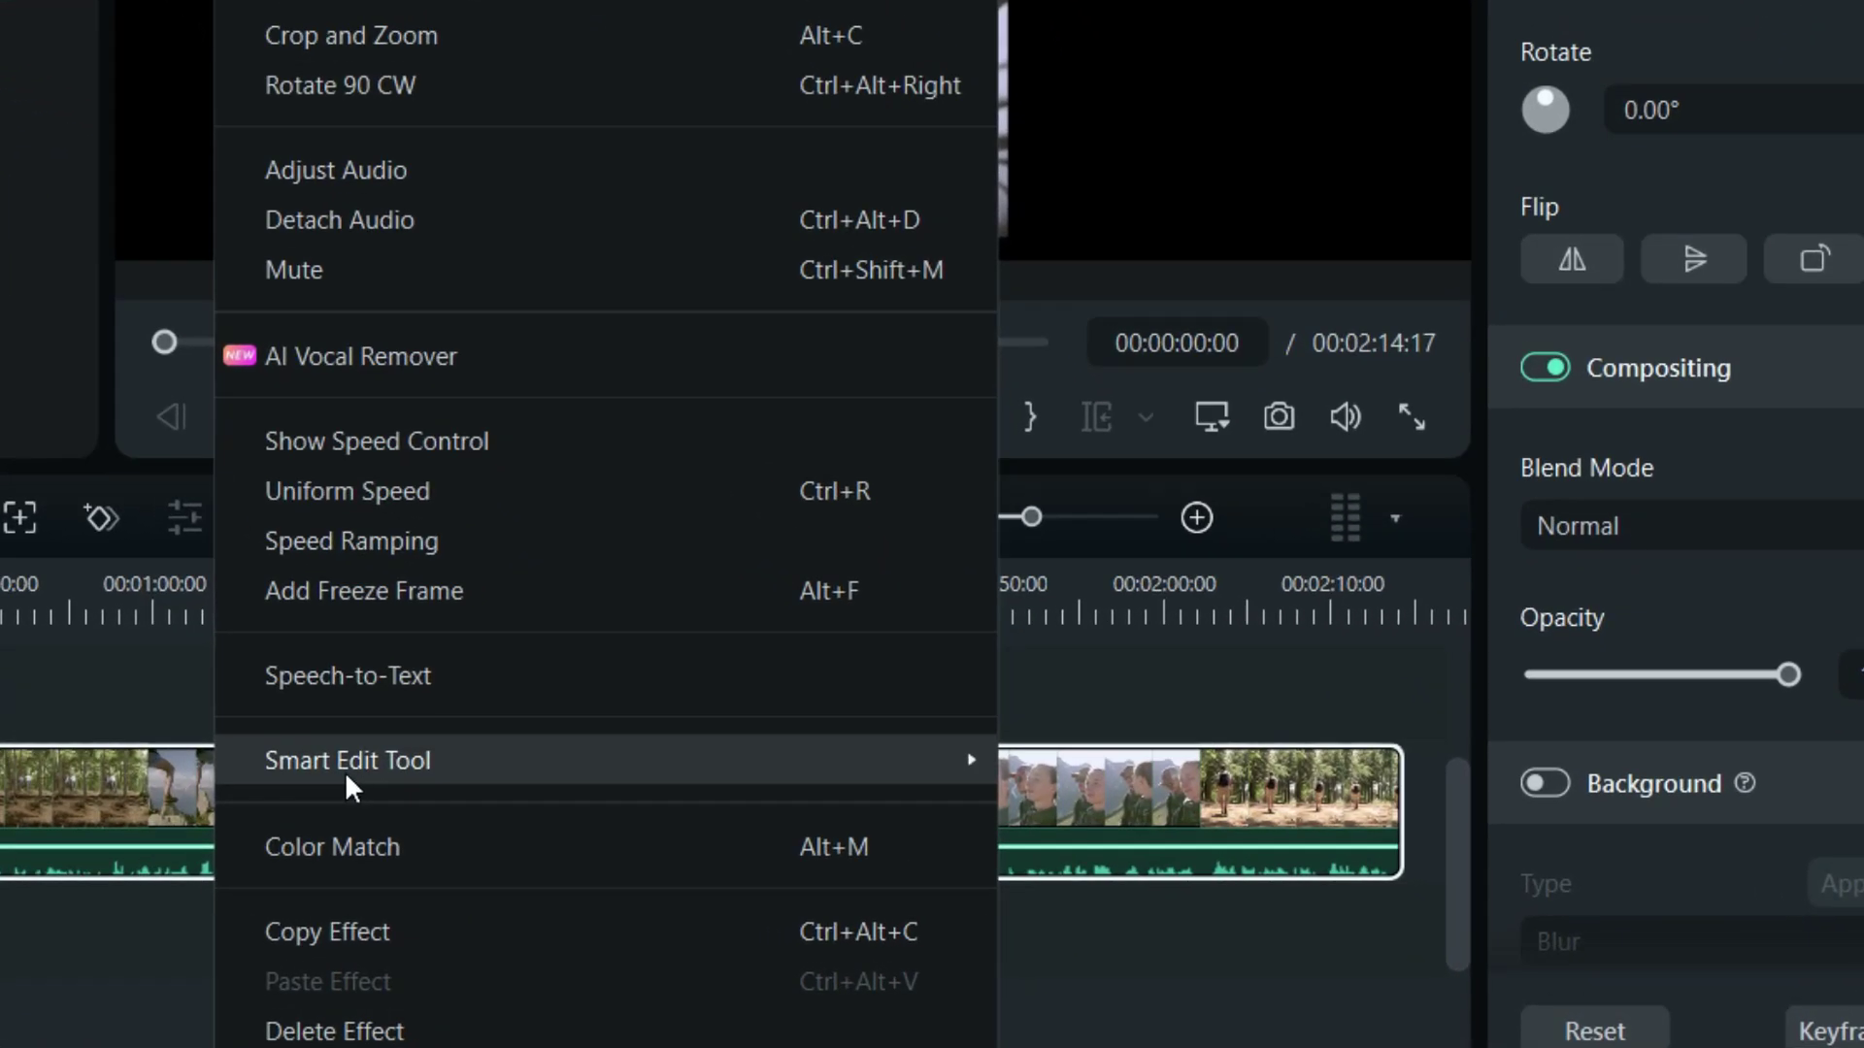
mouse_move(878, 857)
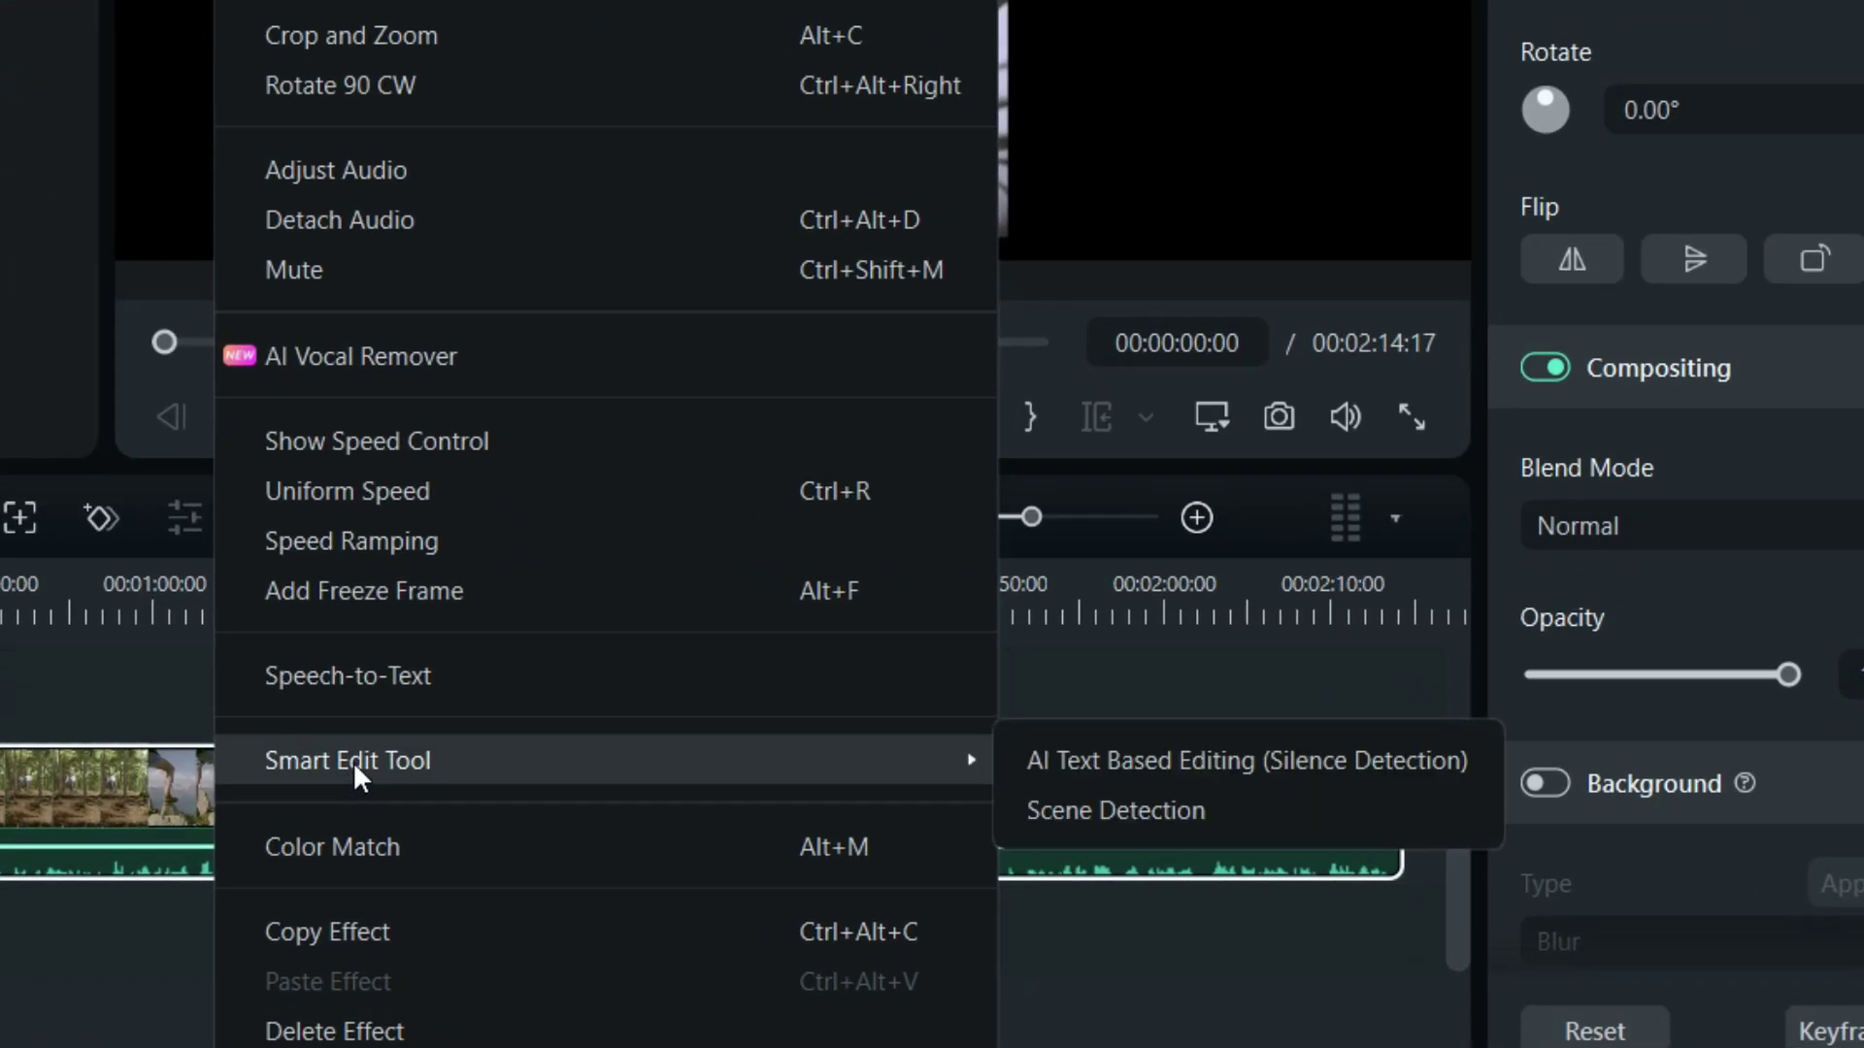
left_click(1214, 759)
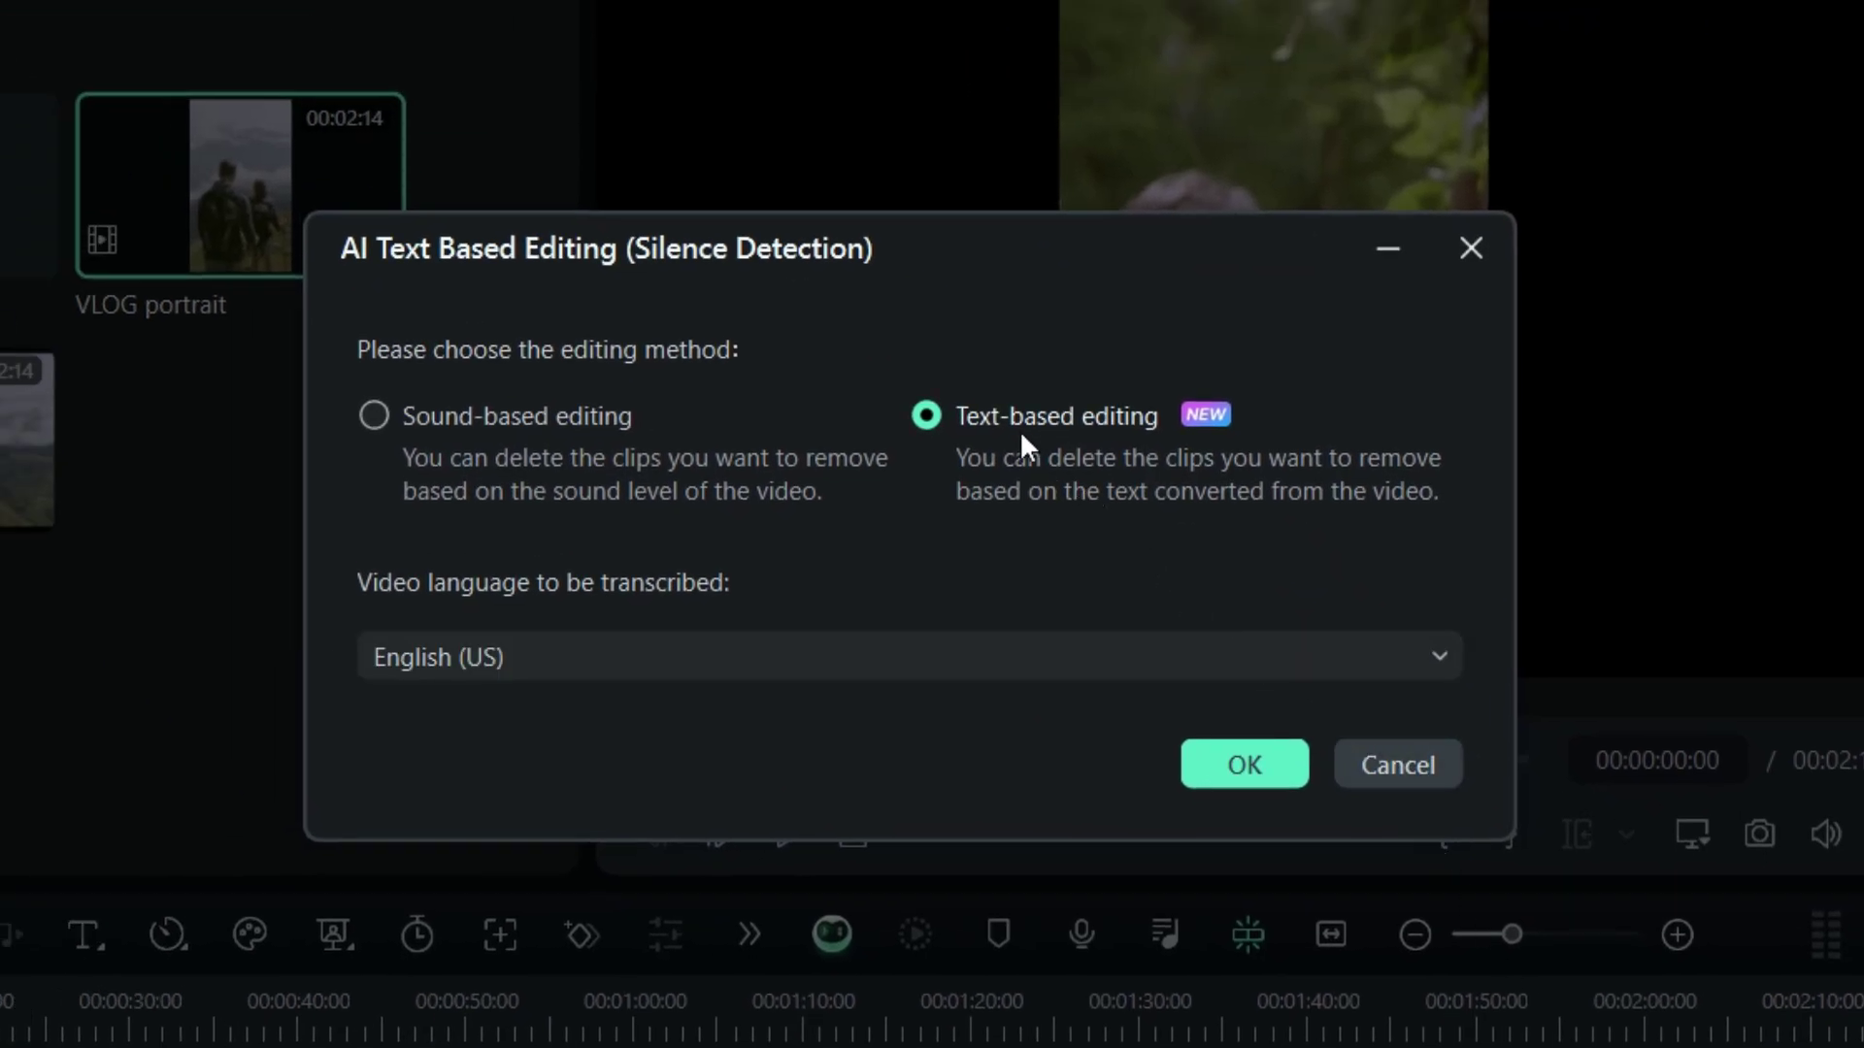
left_click(1249, 660)
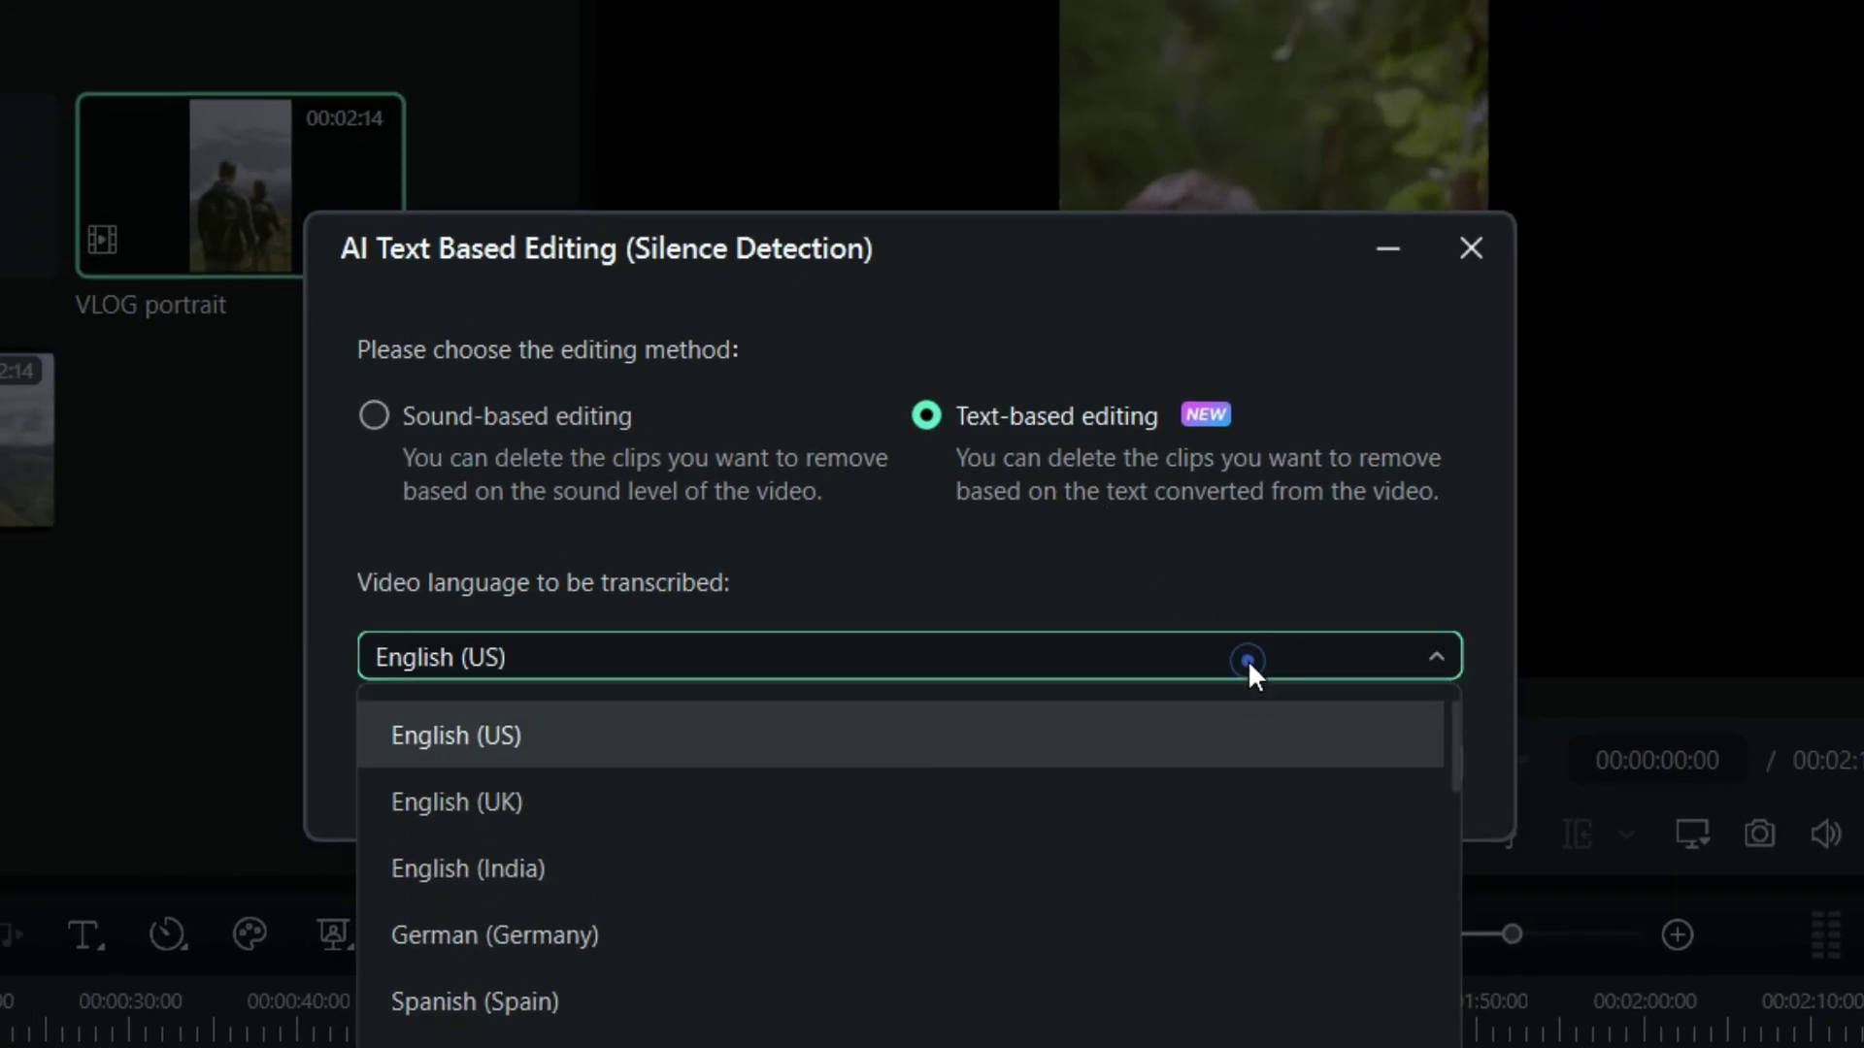
left_click(1248, 660)
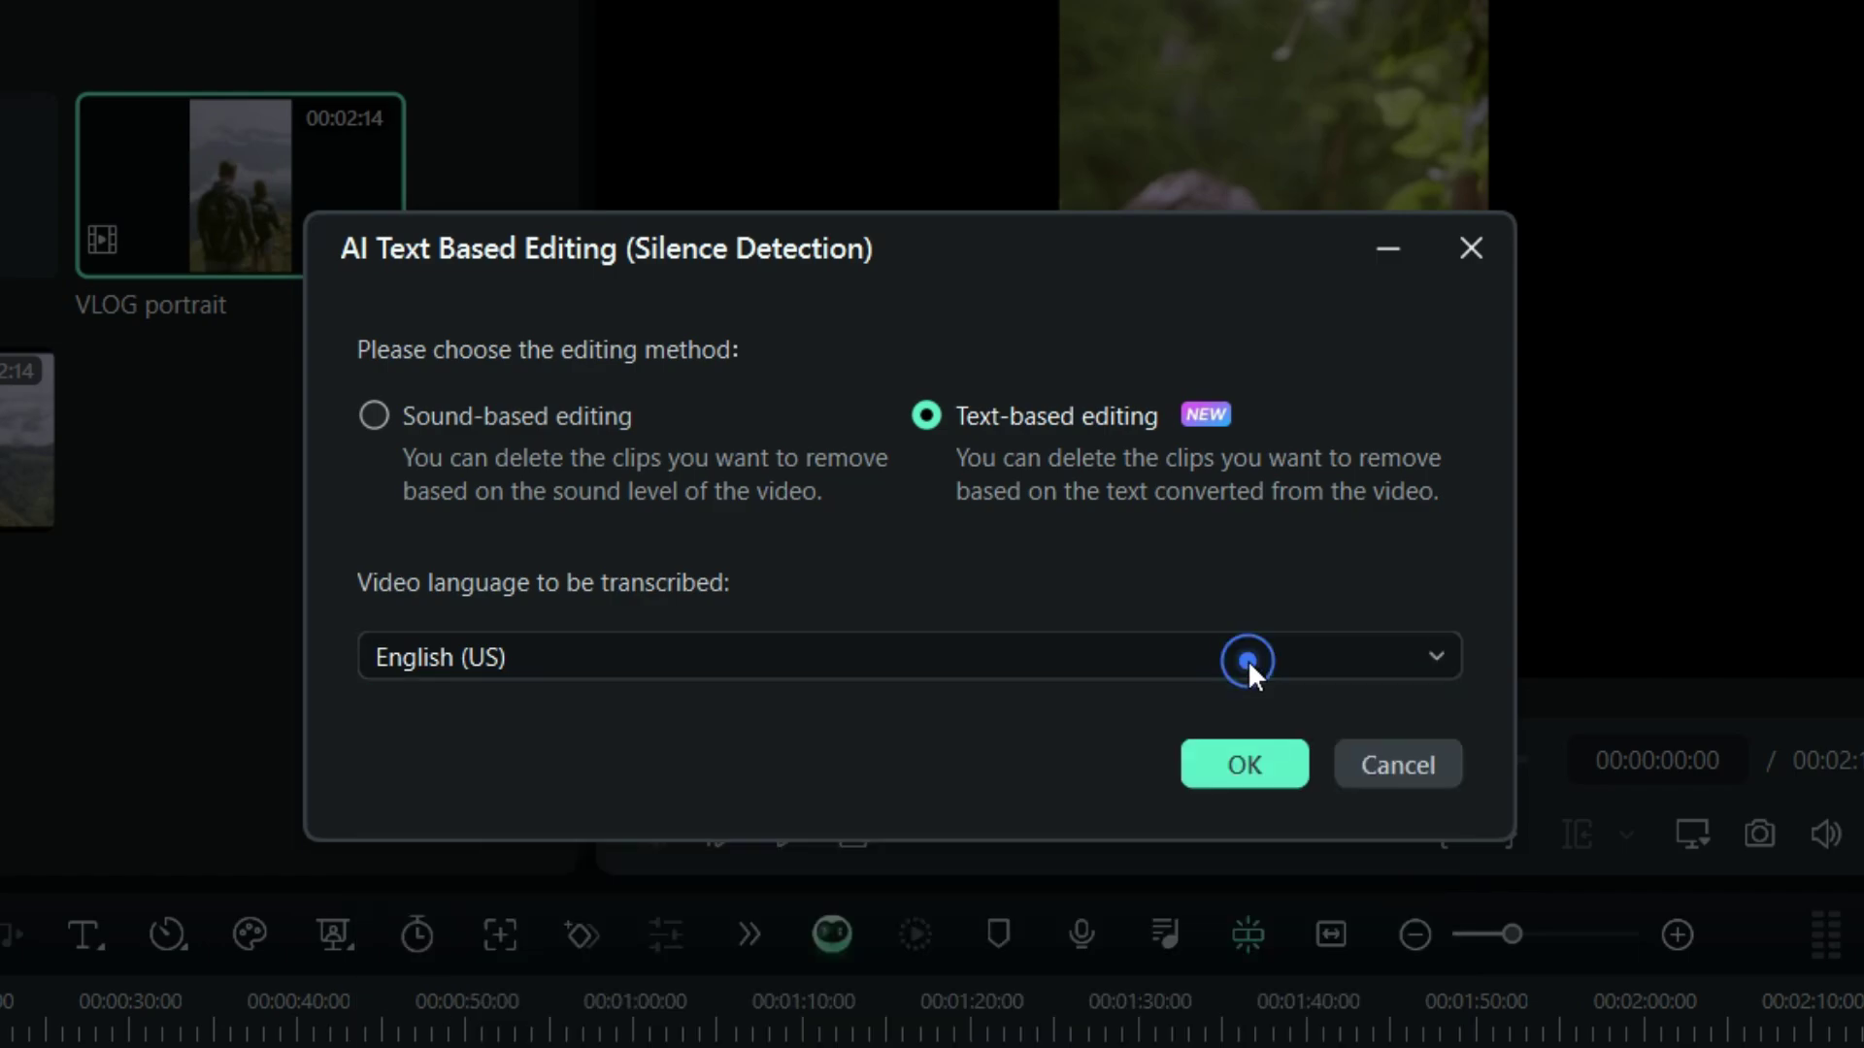
left_click(1246, 774)
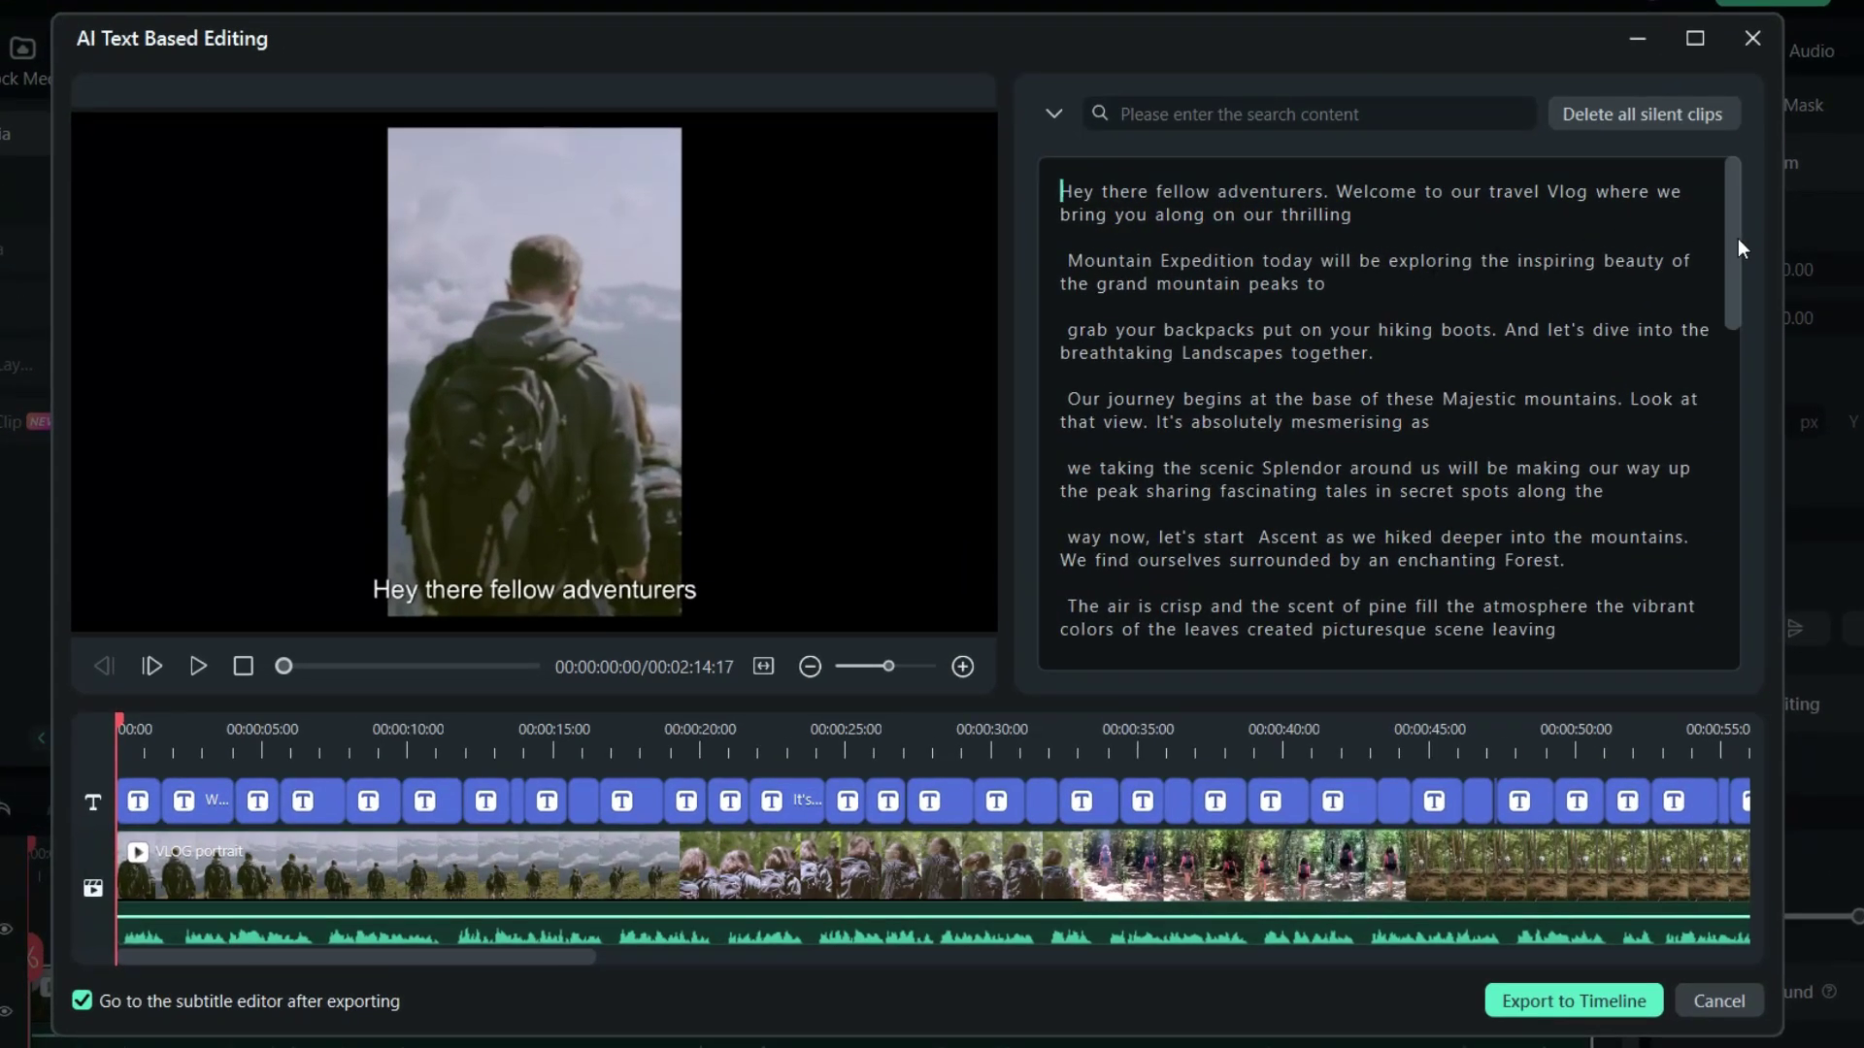
left_click_drag(1738, 237, 1697, 214)
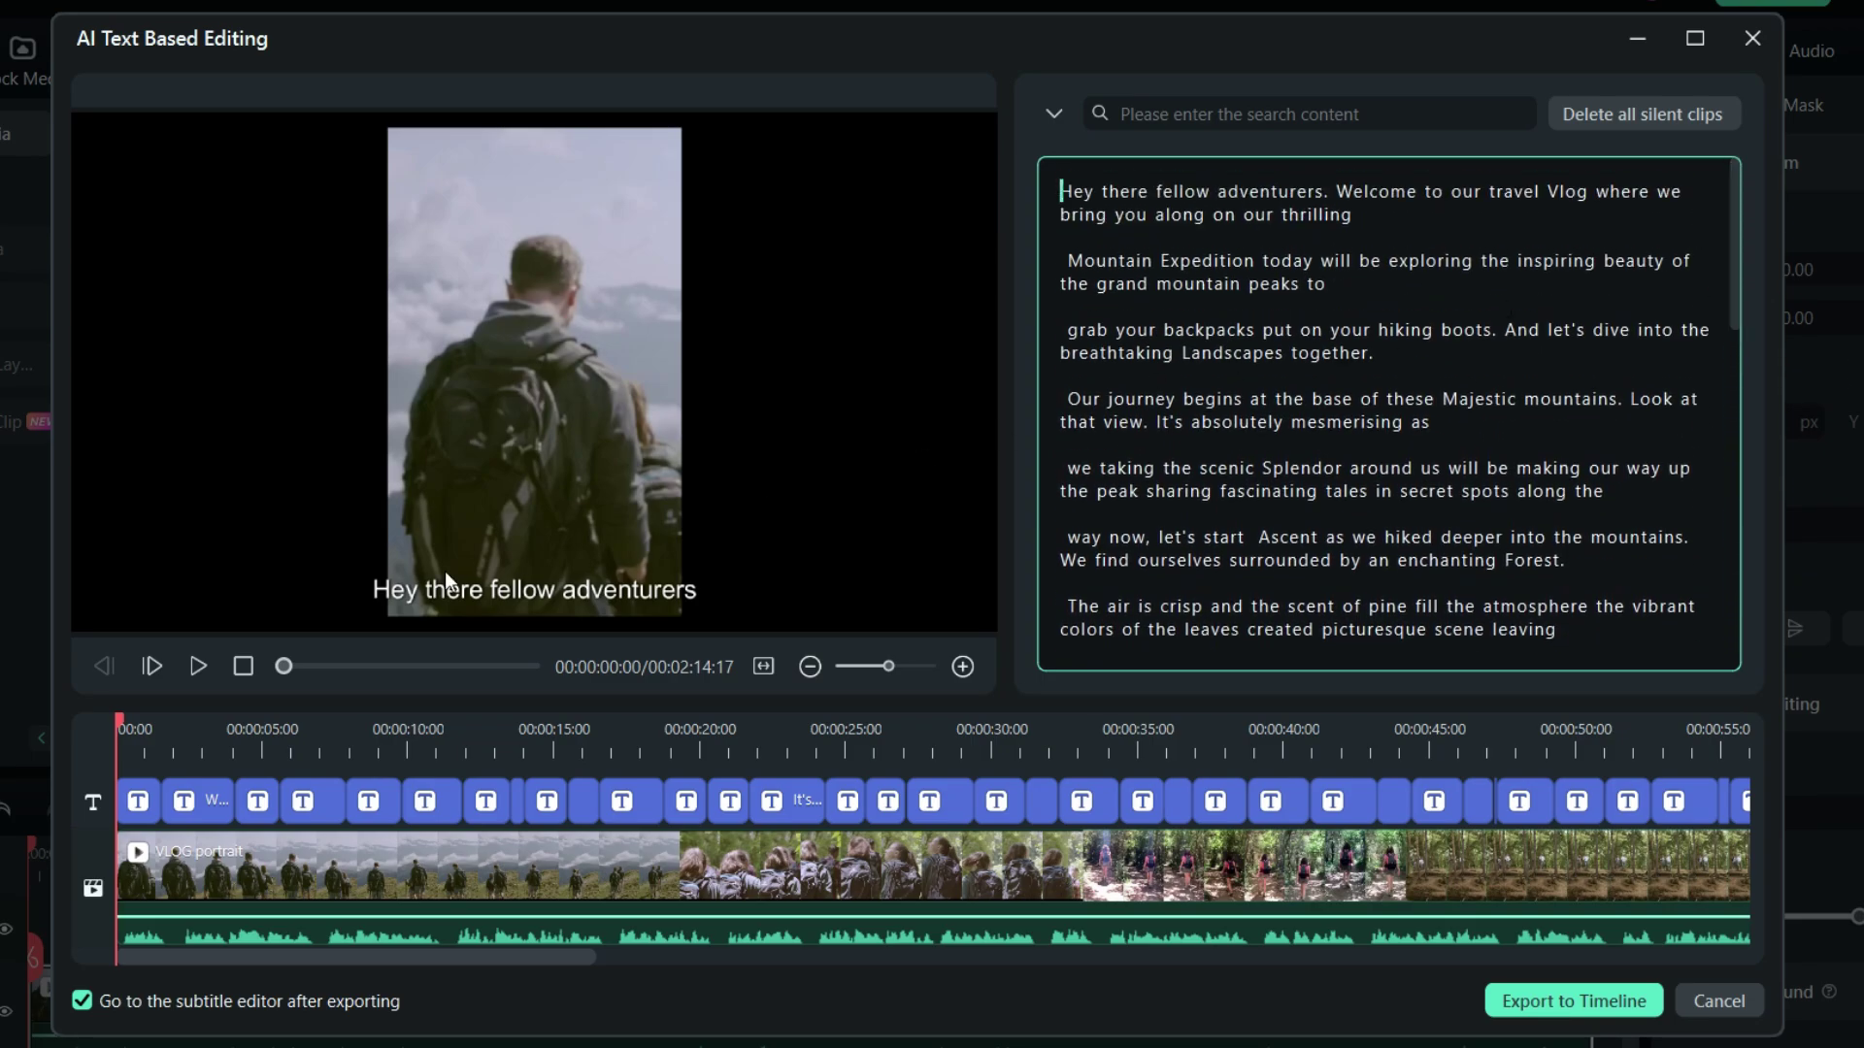
left_click(202, 664)
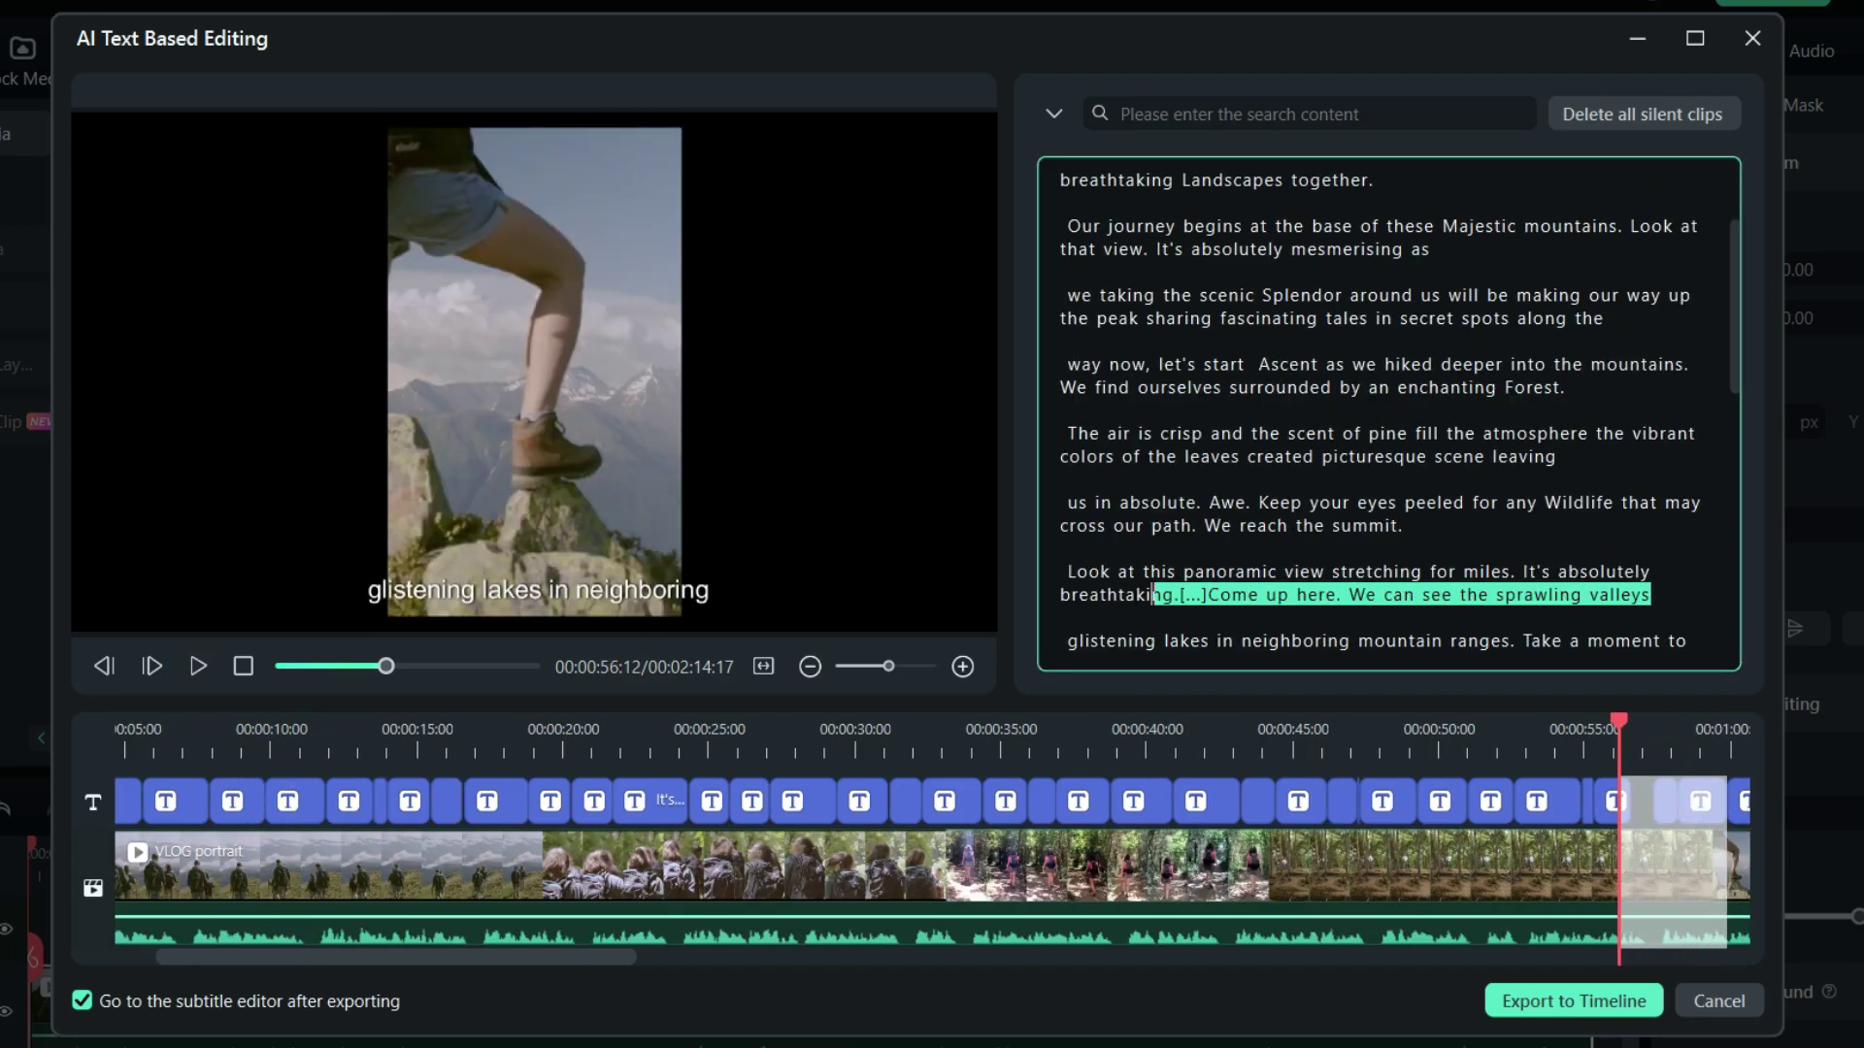
left_click_drag(1153, 594, 1063, 575)
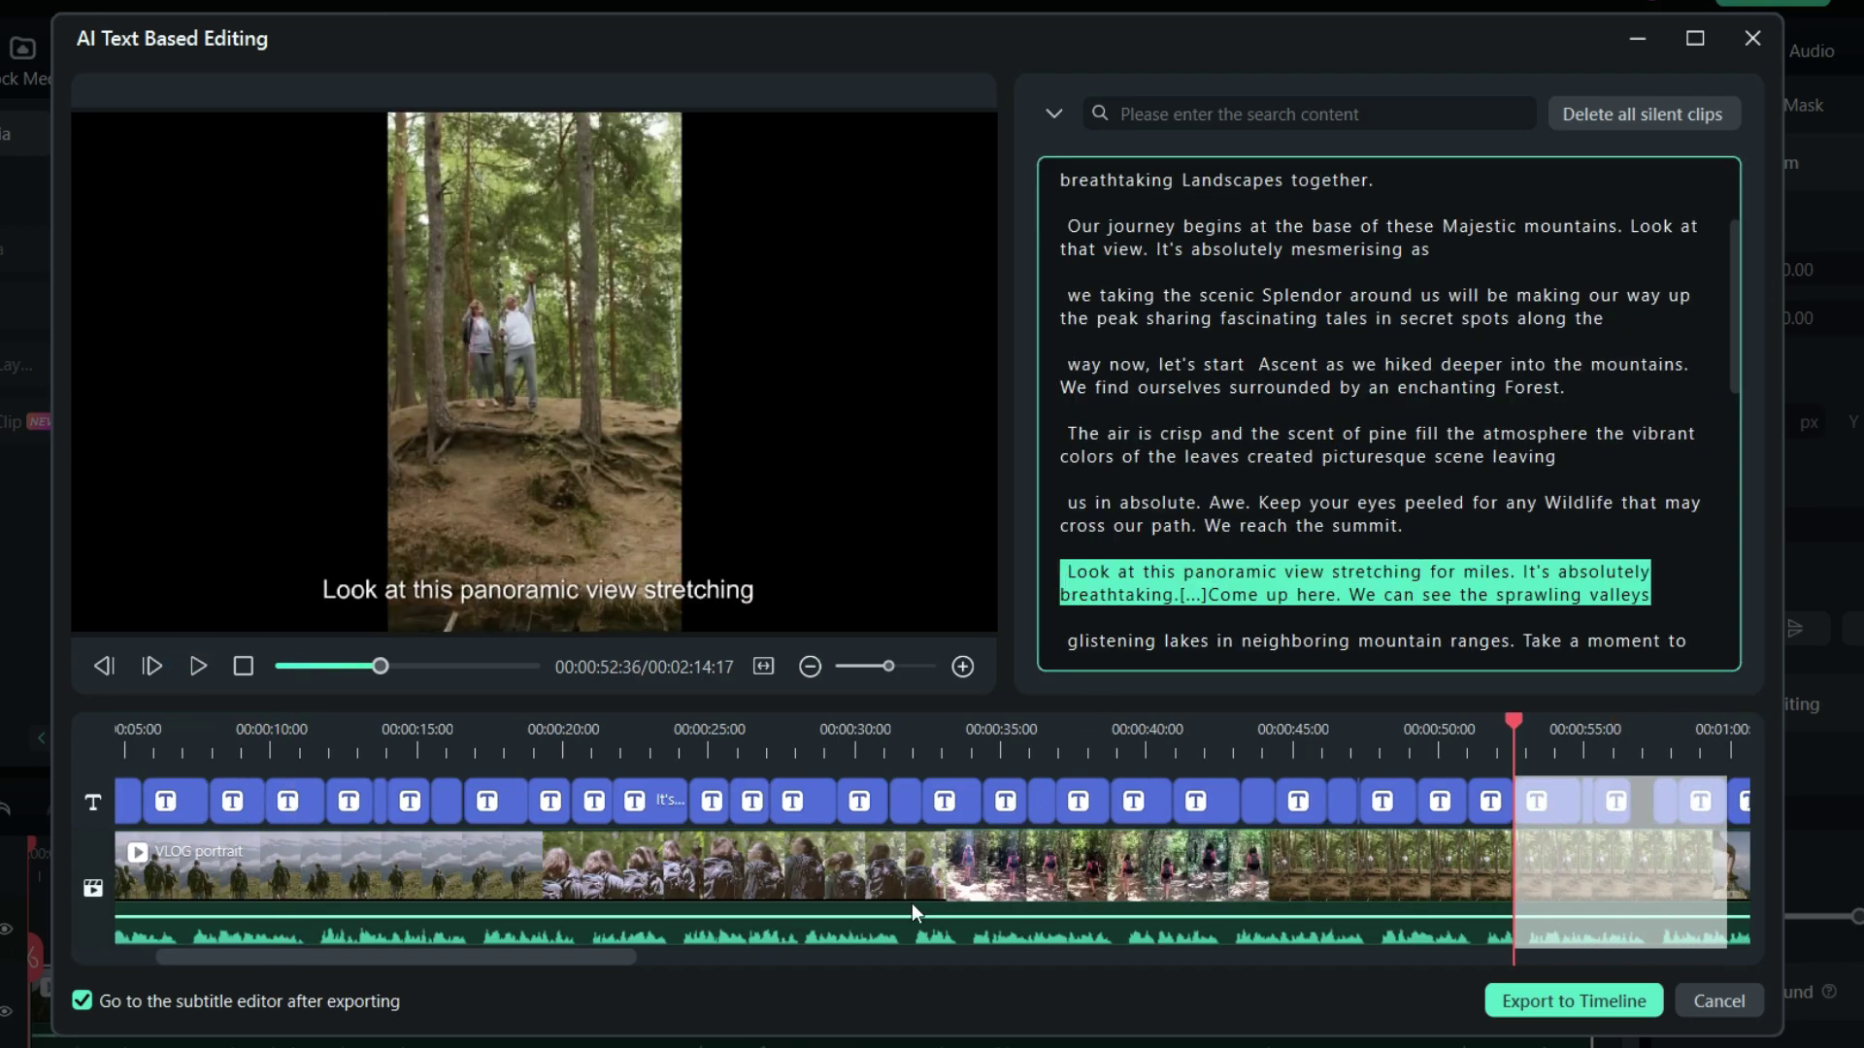
left_click_drag(413, 959, 1124, 961)
- Cut the 'us in absolute… summit.' paragraph from the transcript
left_click(1441, 531)
double_click(1441, 531)
right_click(1107, 526)
left_click(1134, 546)
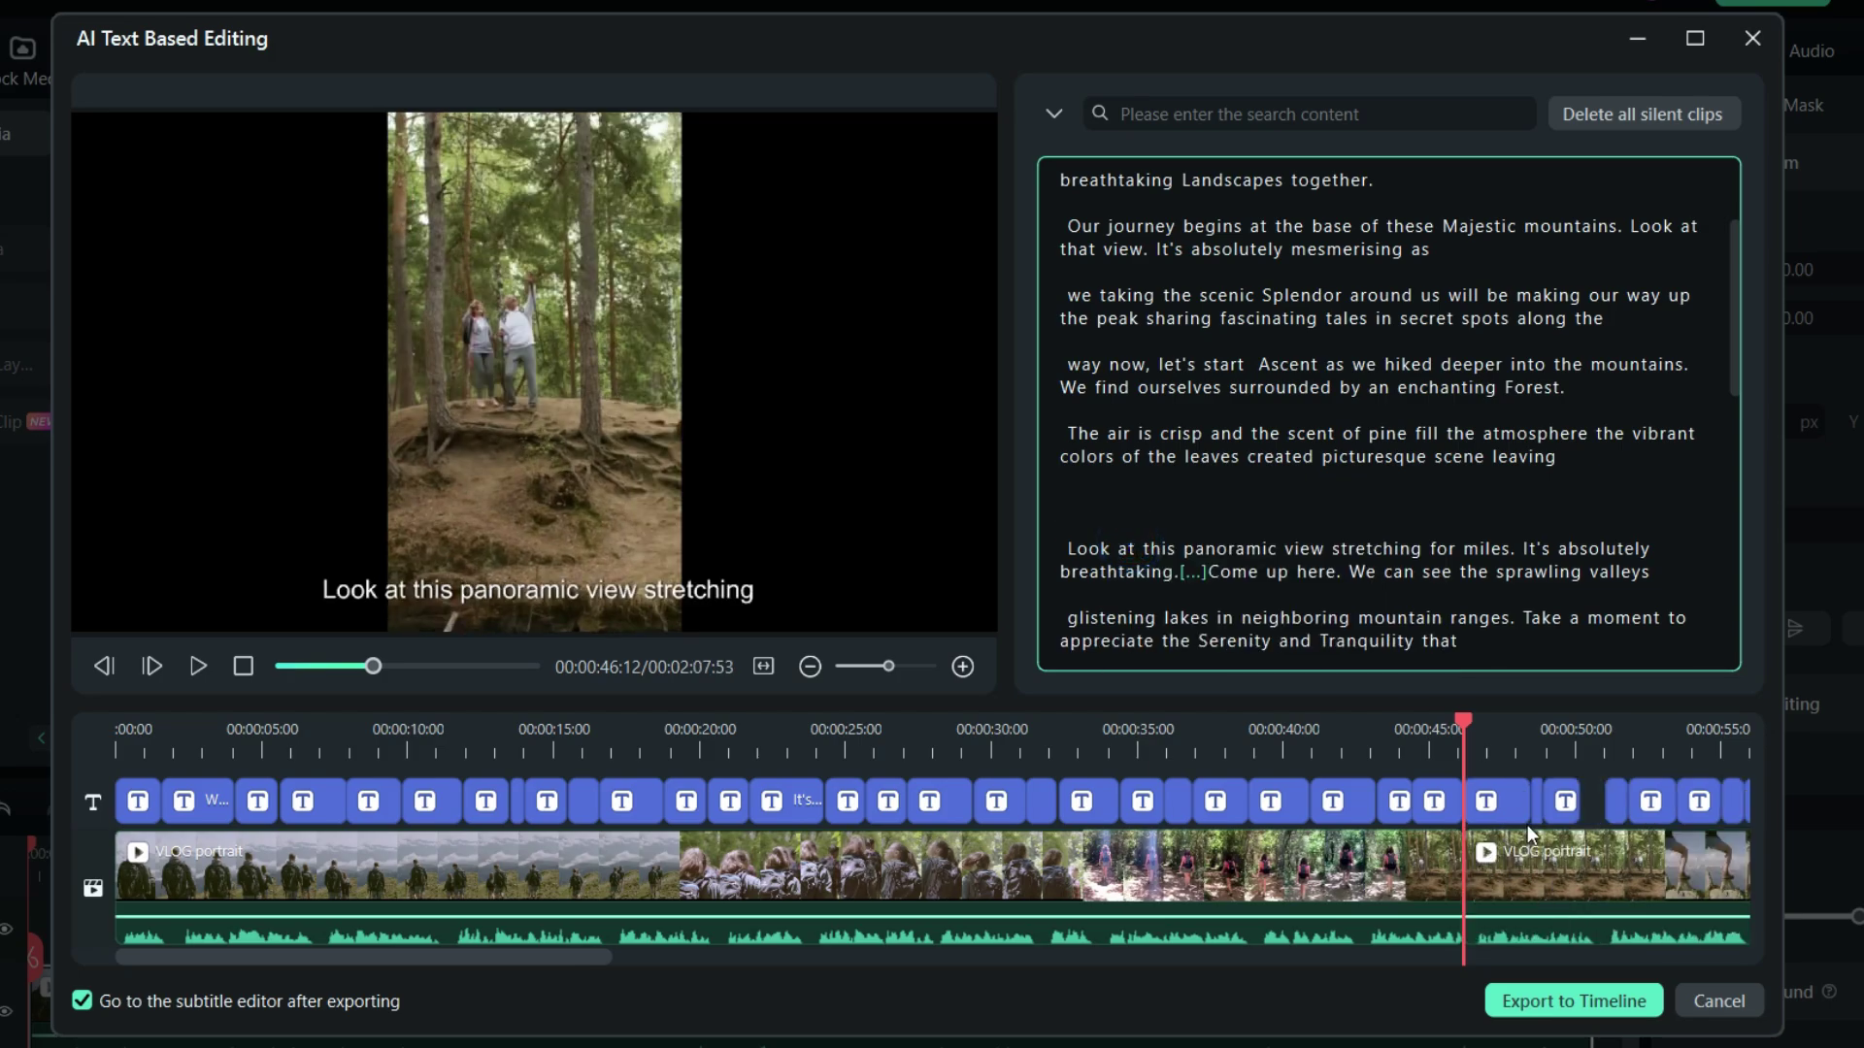
- Select the enchanting Forest hiking paragraph and bring up its editing options
left_click(590, 788)
left_click_drag(1565, 387, 1065, 364)
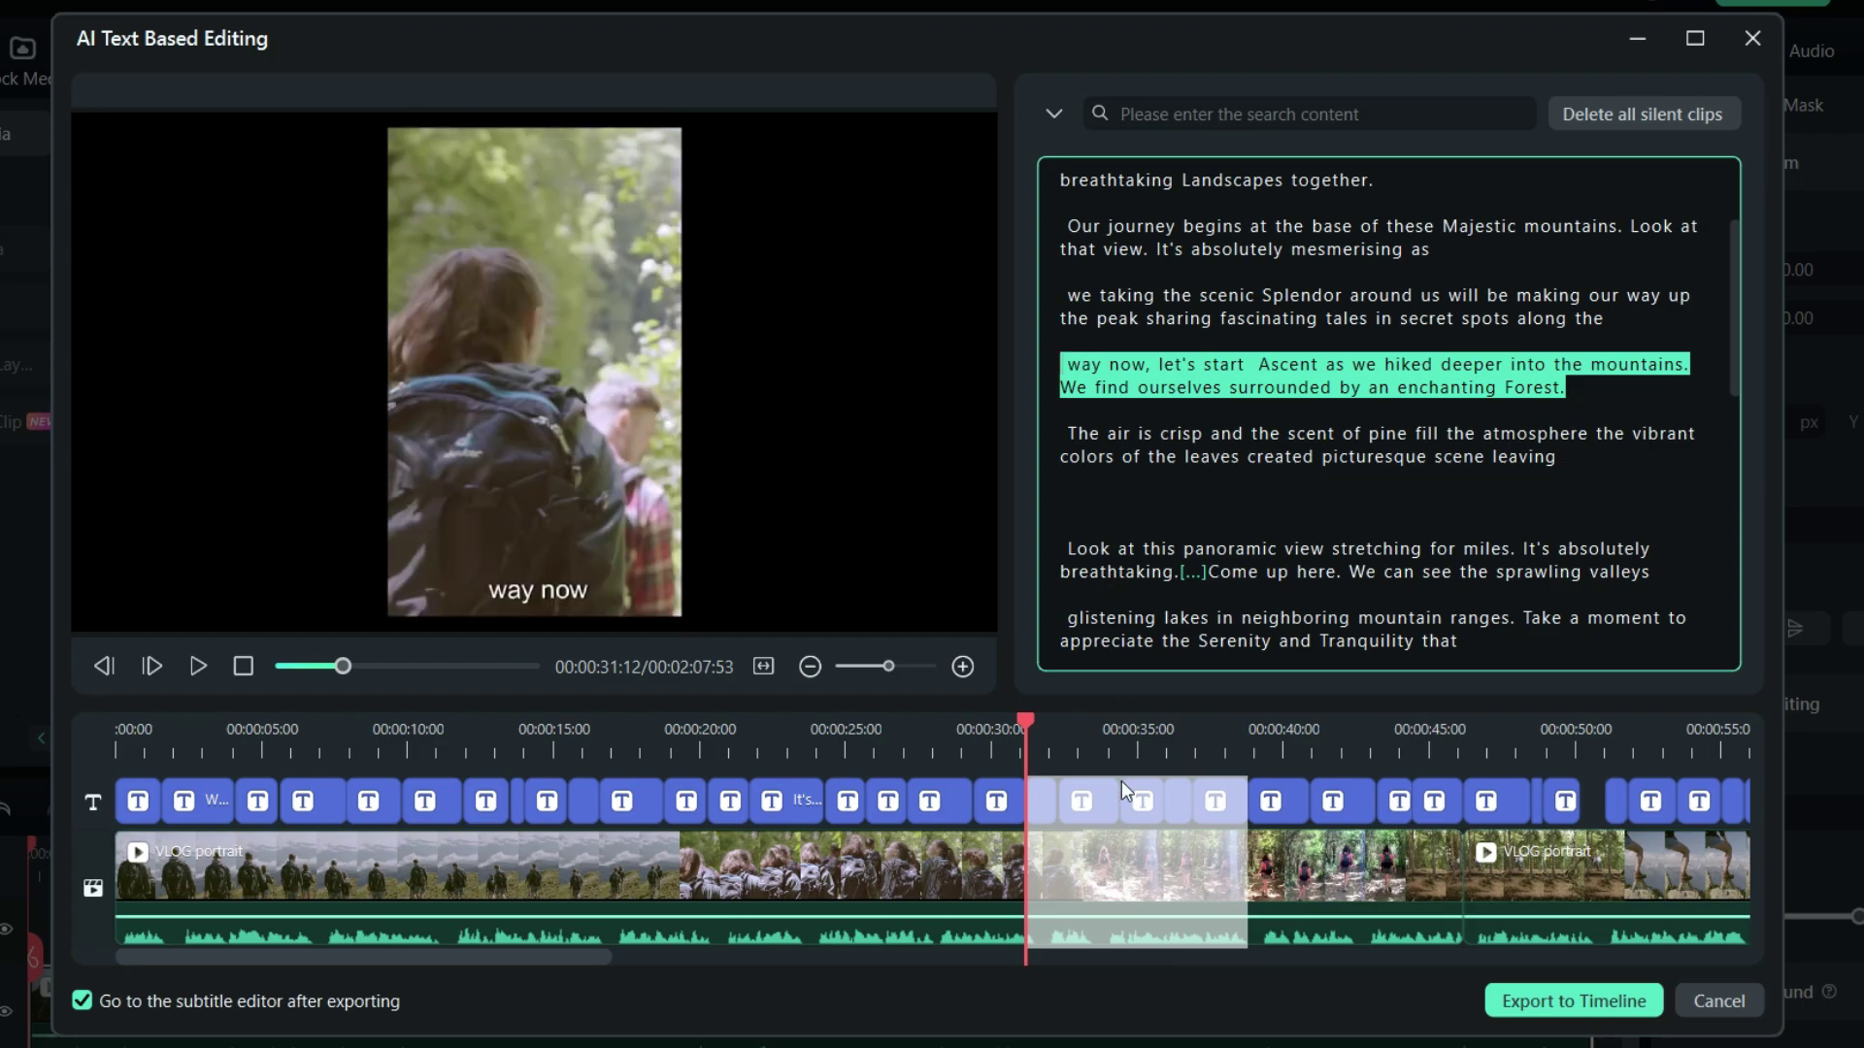
right_click(1157, 872)
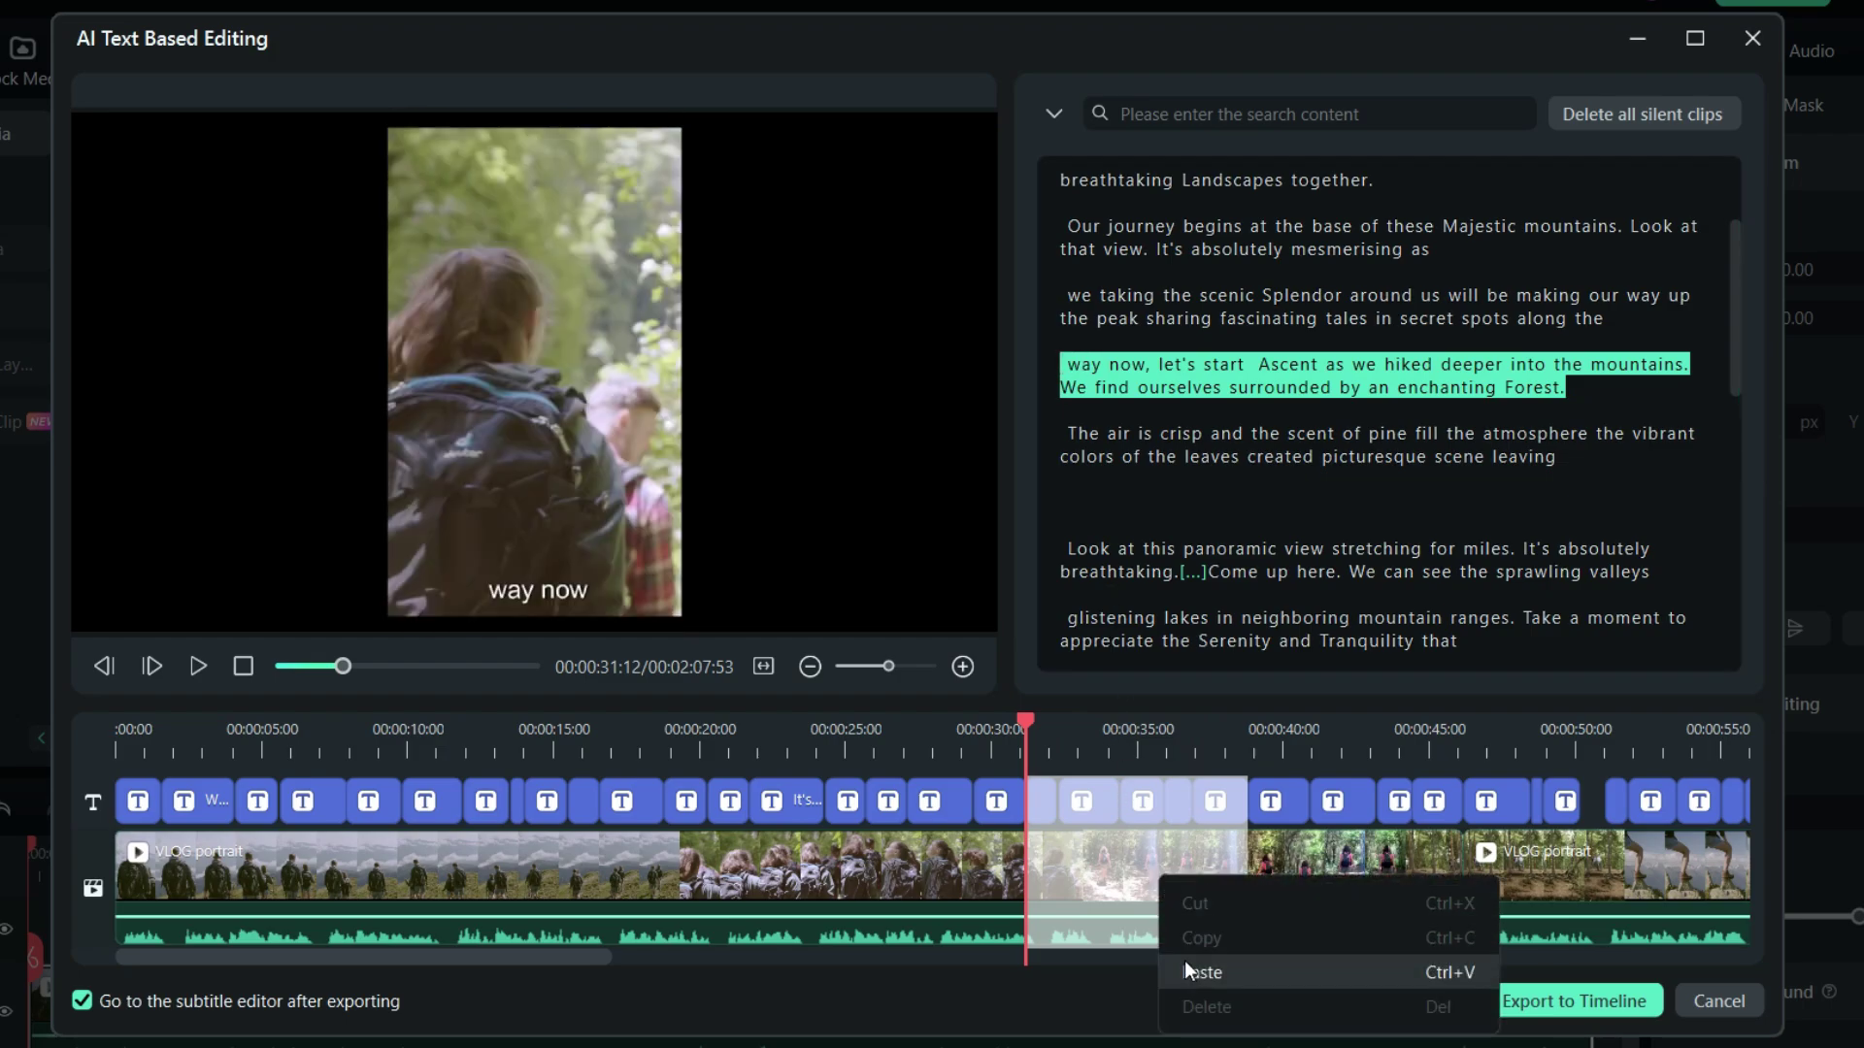
right_click(1202, 394)
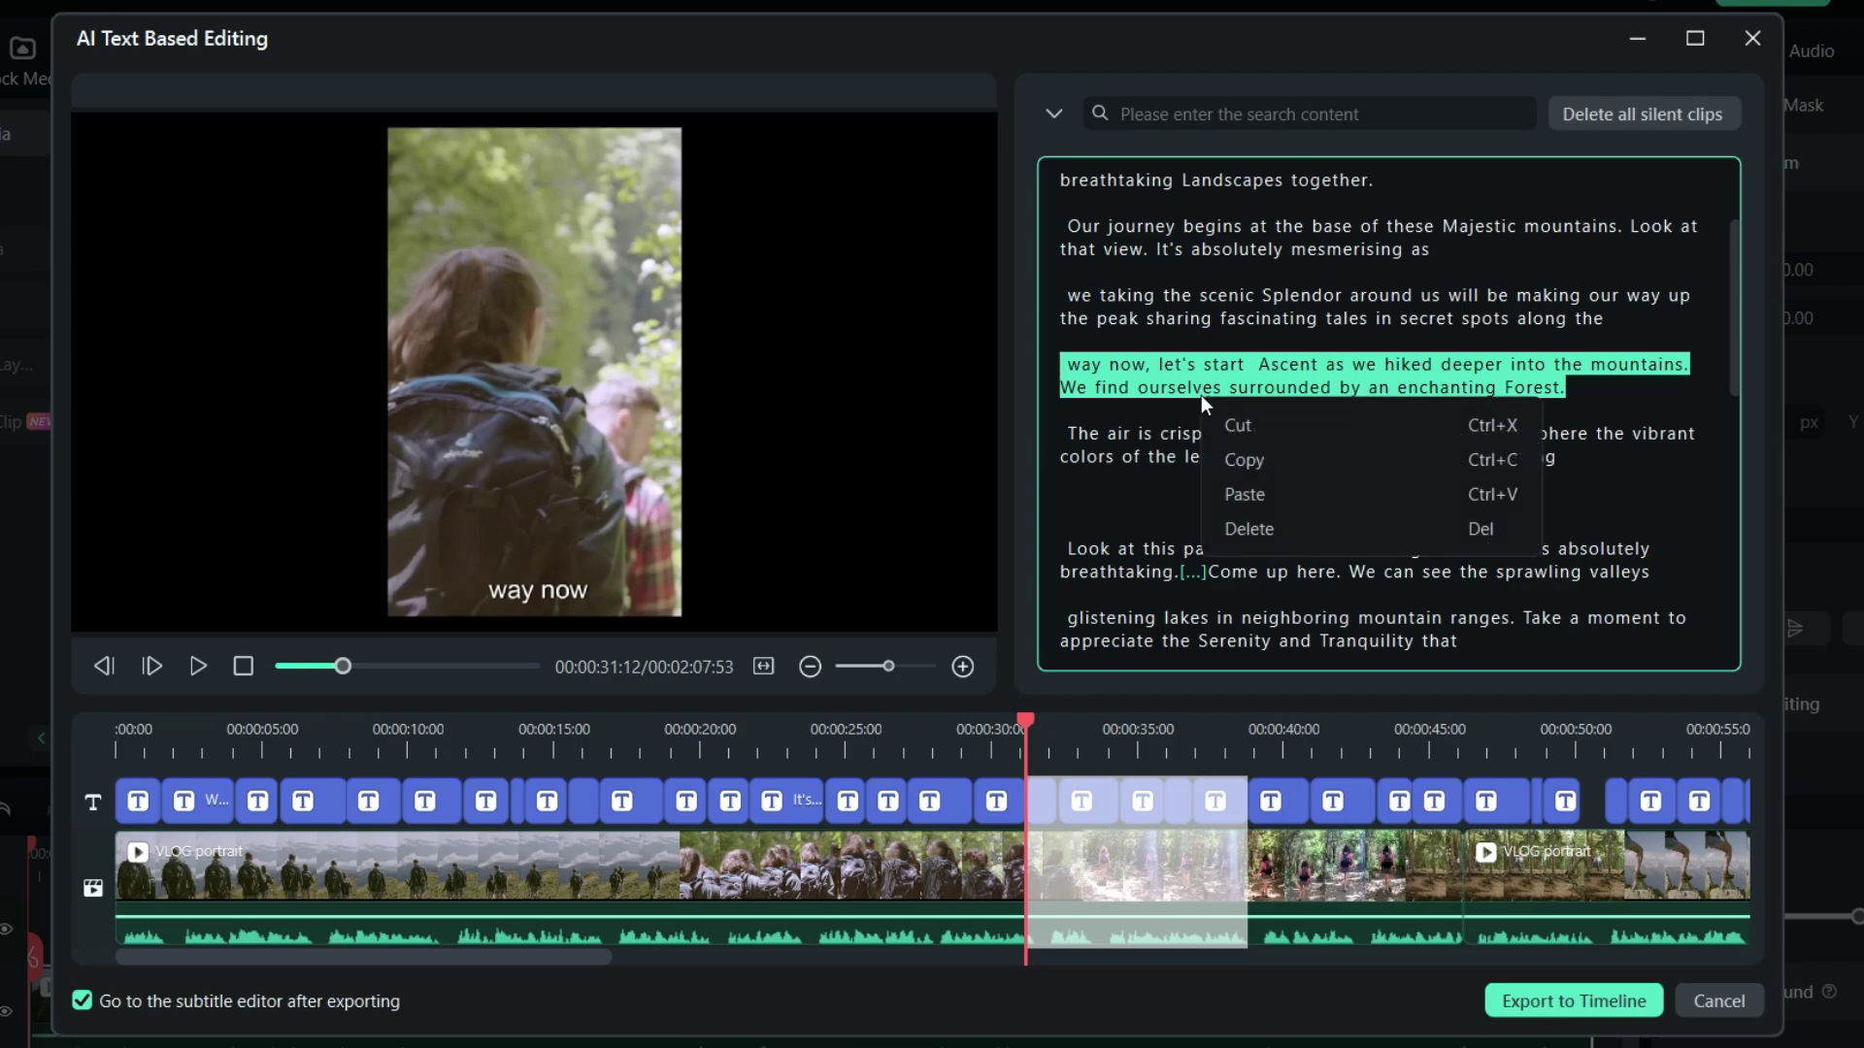
- Delete the Forest paragraph, all silent clips, and the remaining unwanted transcript paragraphs
left_click(1237, 529)
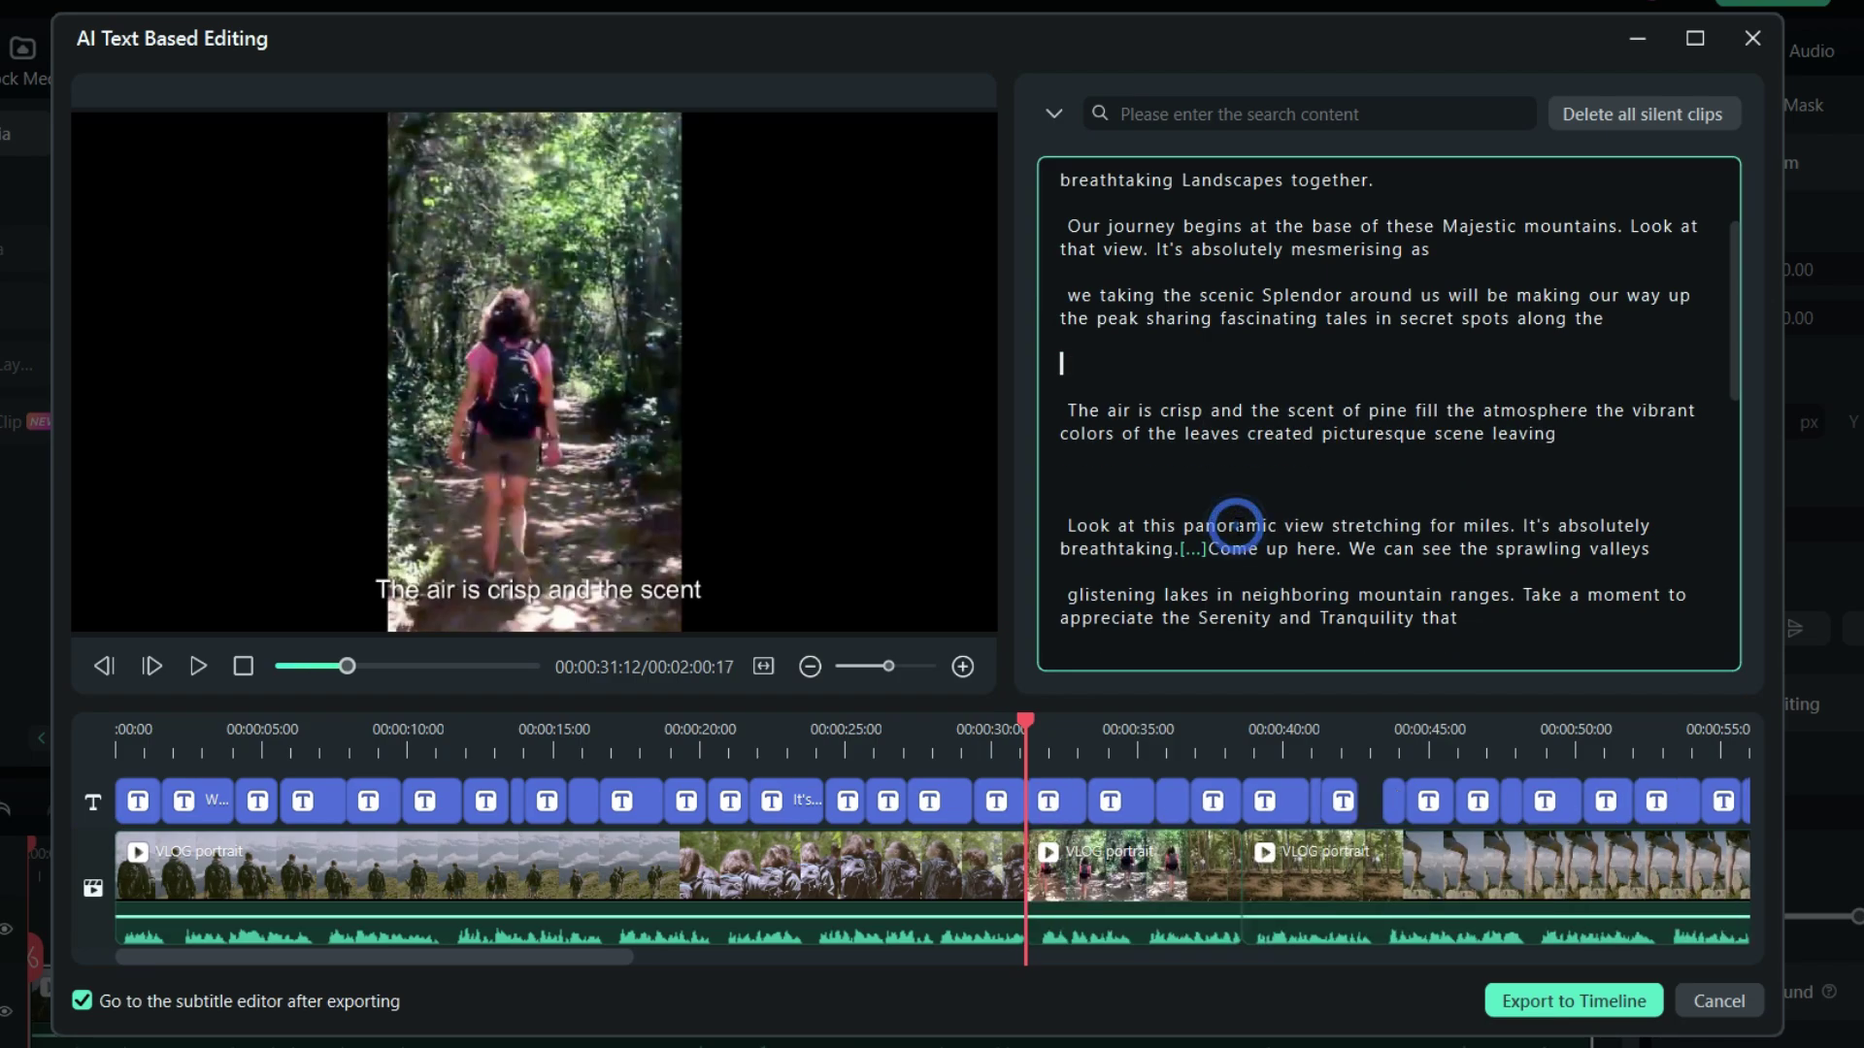
left_click(1678, 110)
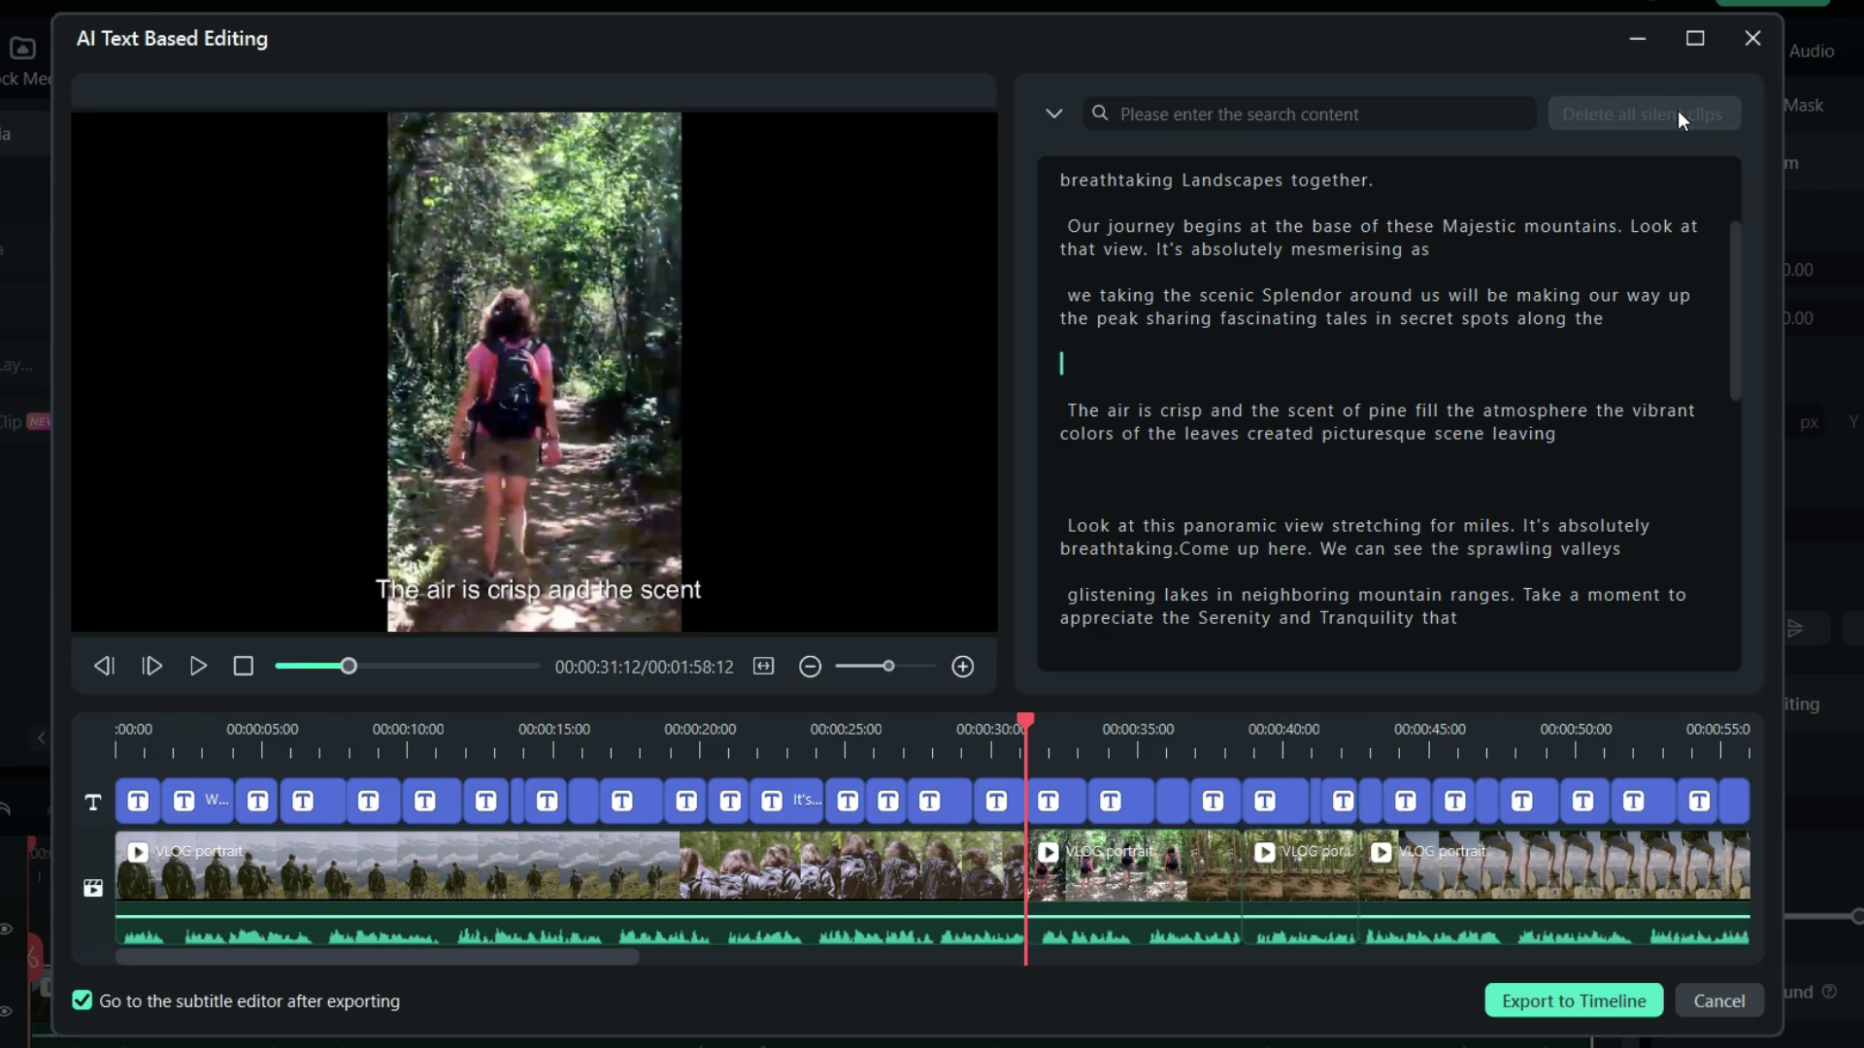
scroll(1284, 742, "down", 5)
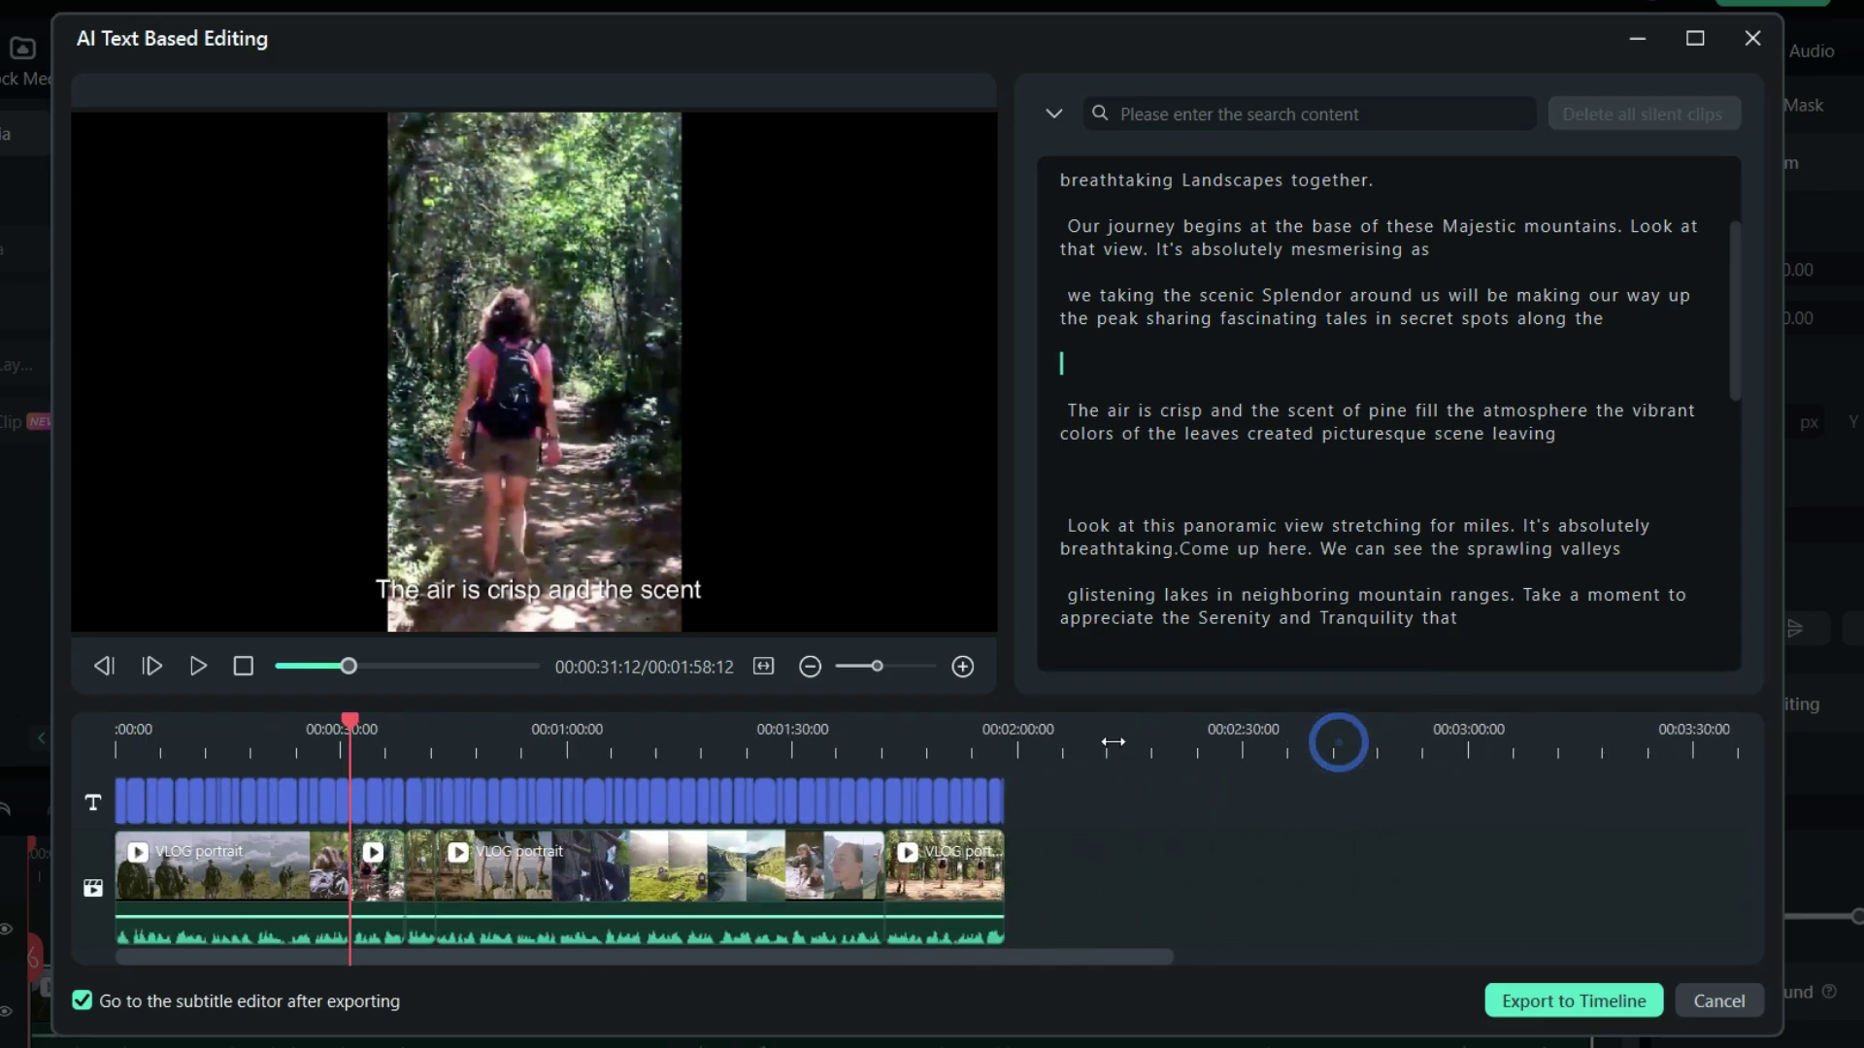
scroll(1111, 740, "up", 4)
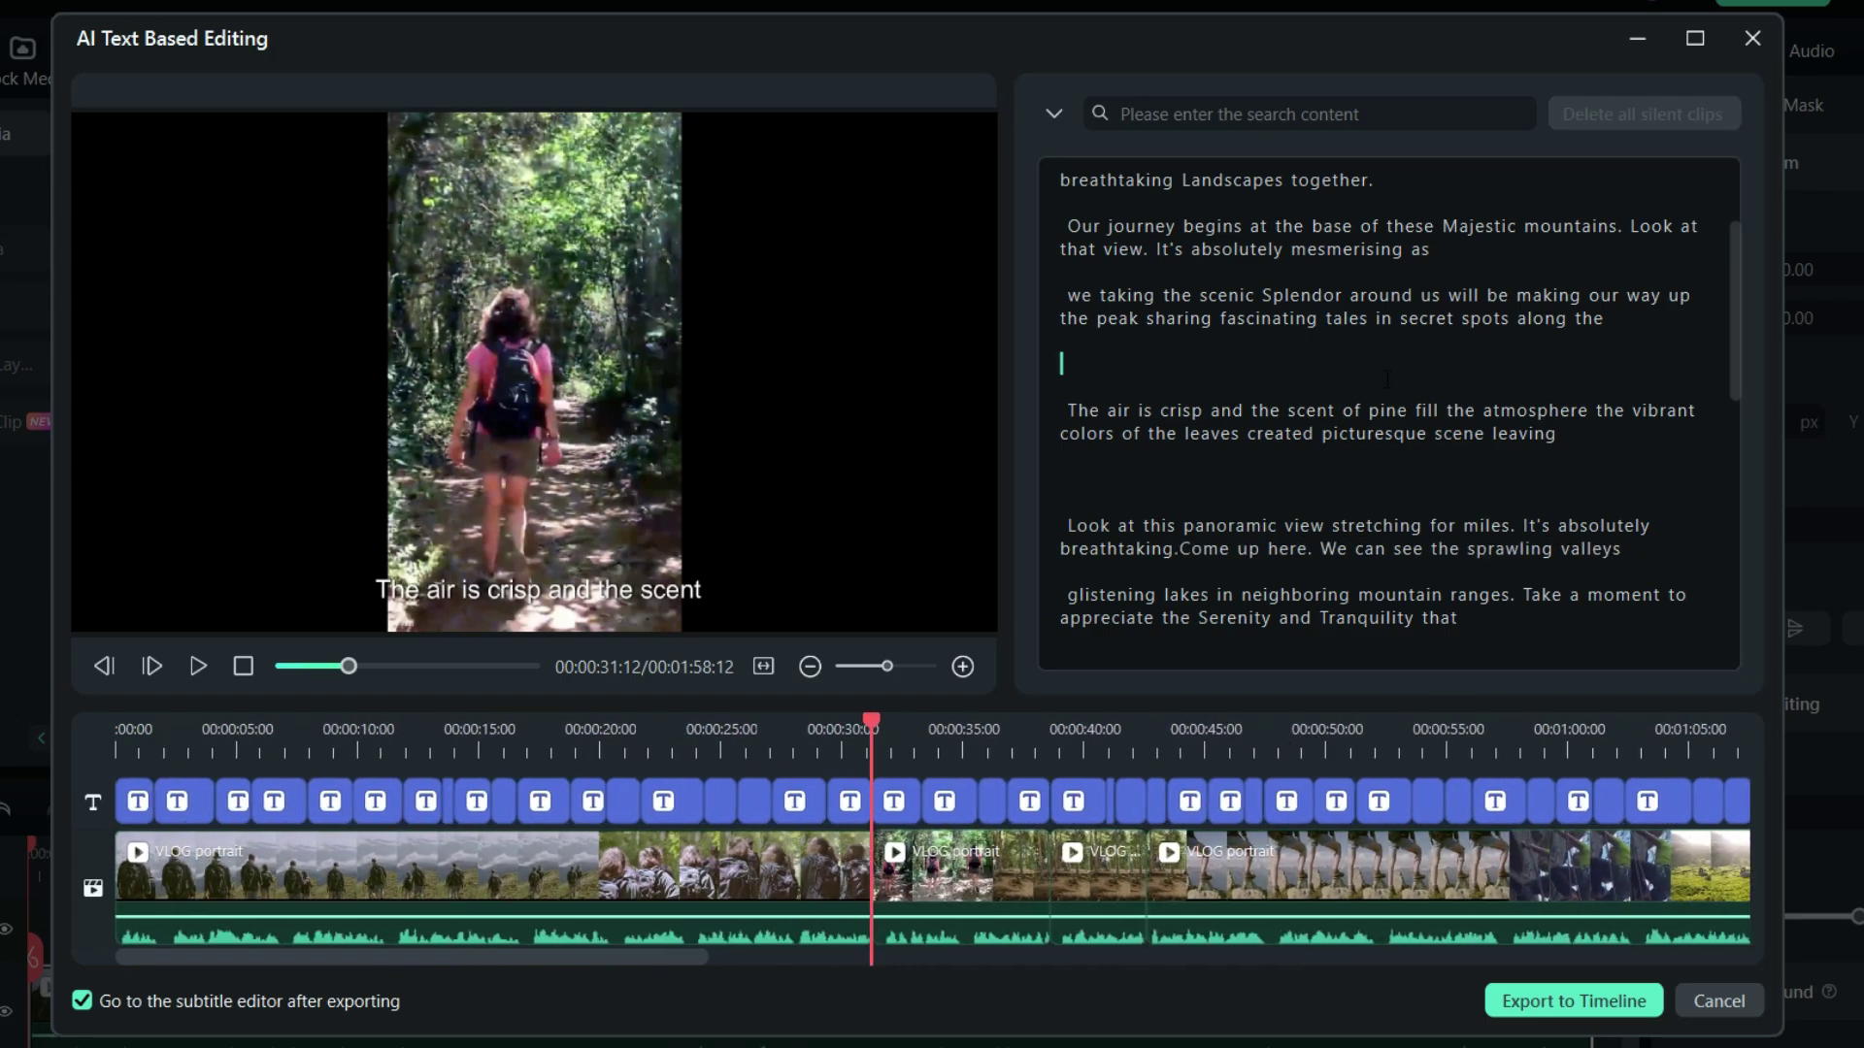
scroll(1387, 397, "down", 10)
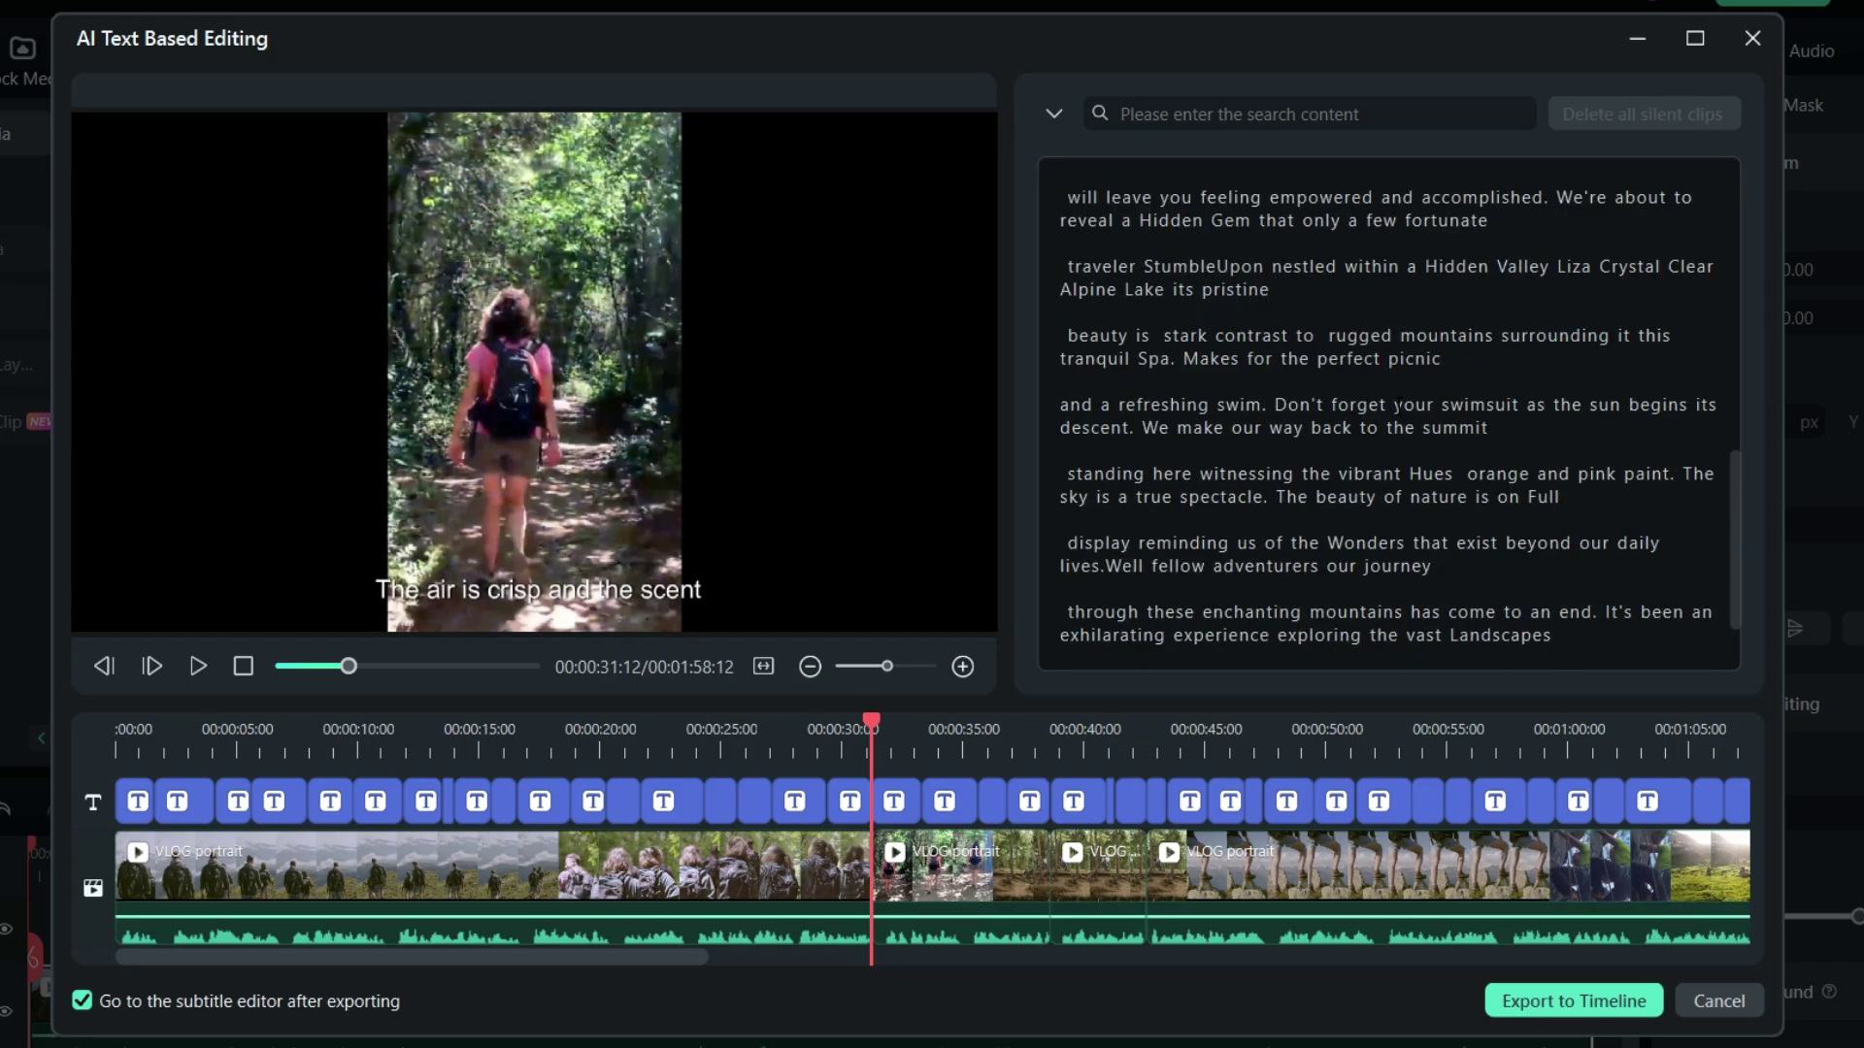
key("Delete")
key("Delete")
key("Delete")
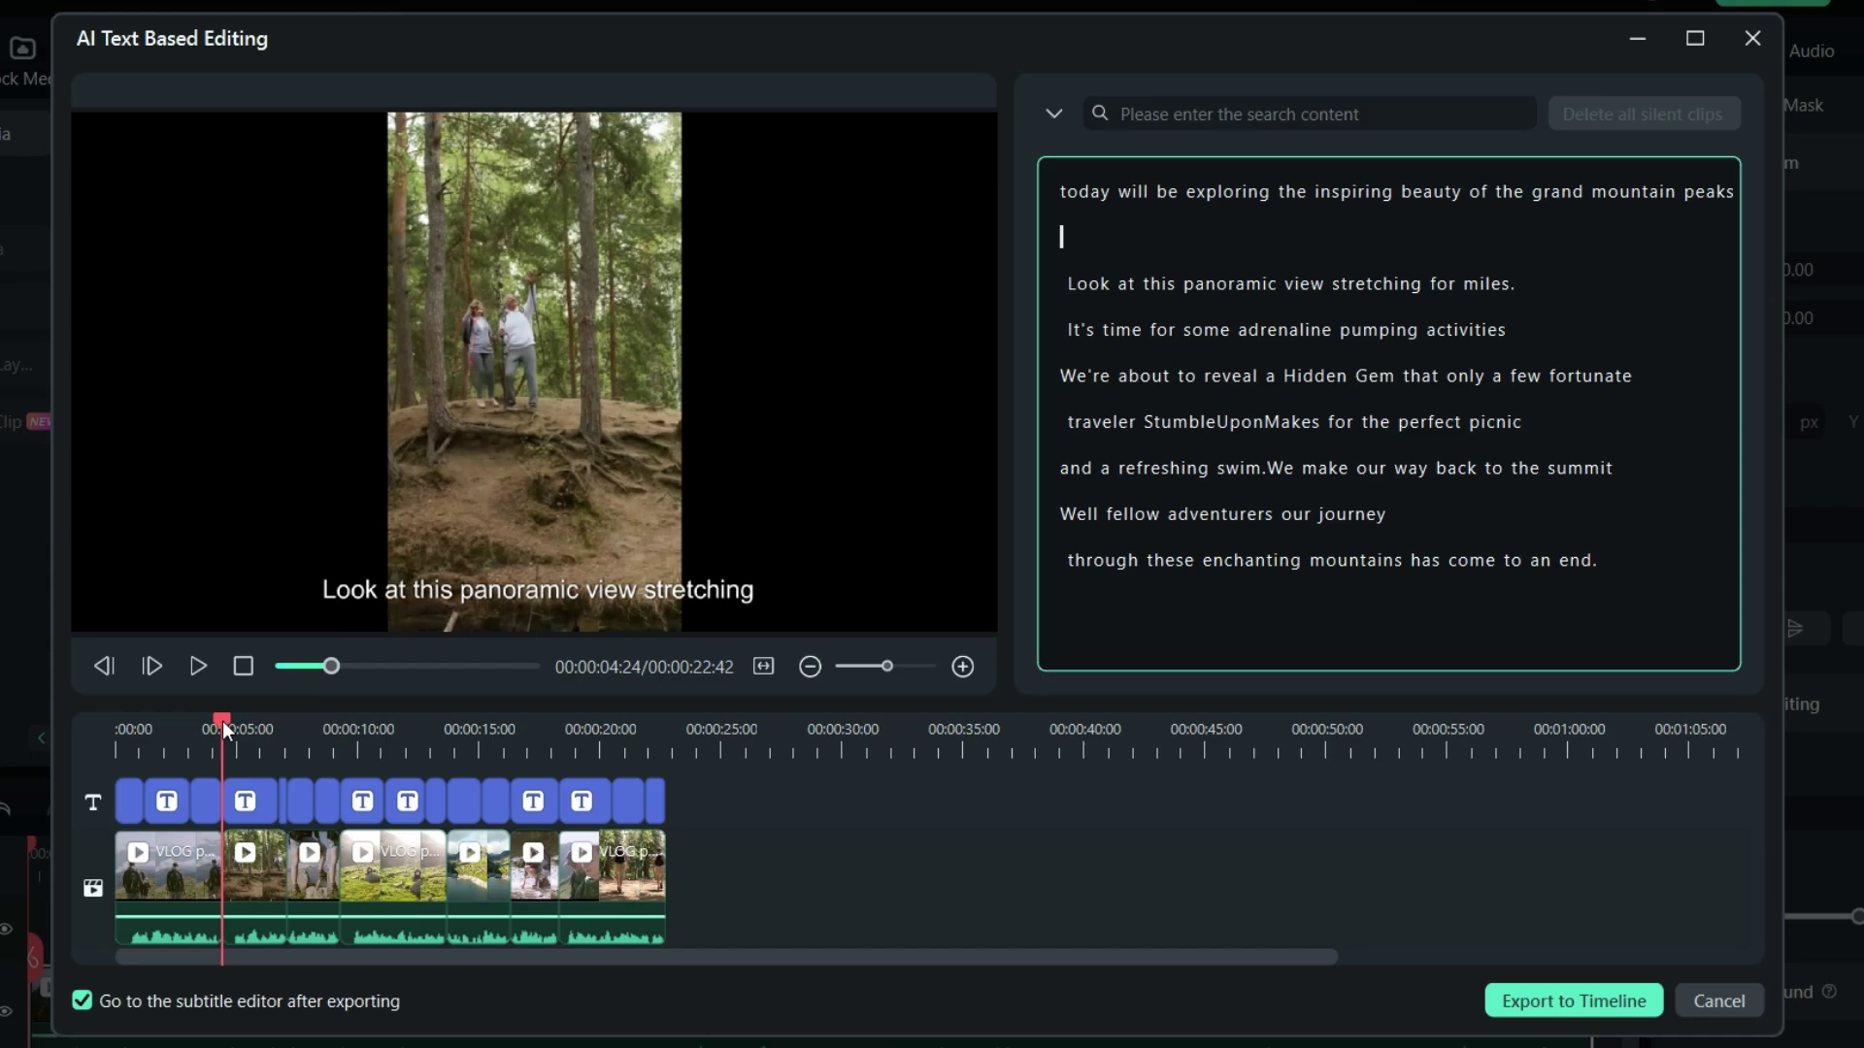
- Export the 0:22 rough cut to the timeline and save its subtitle file
left_click_drag(223, 720, 56, 730)
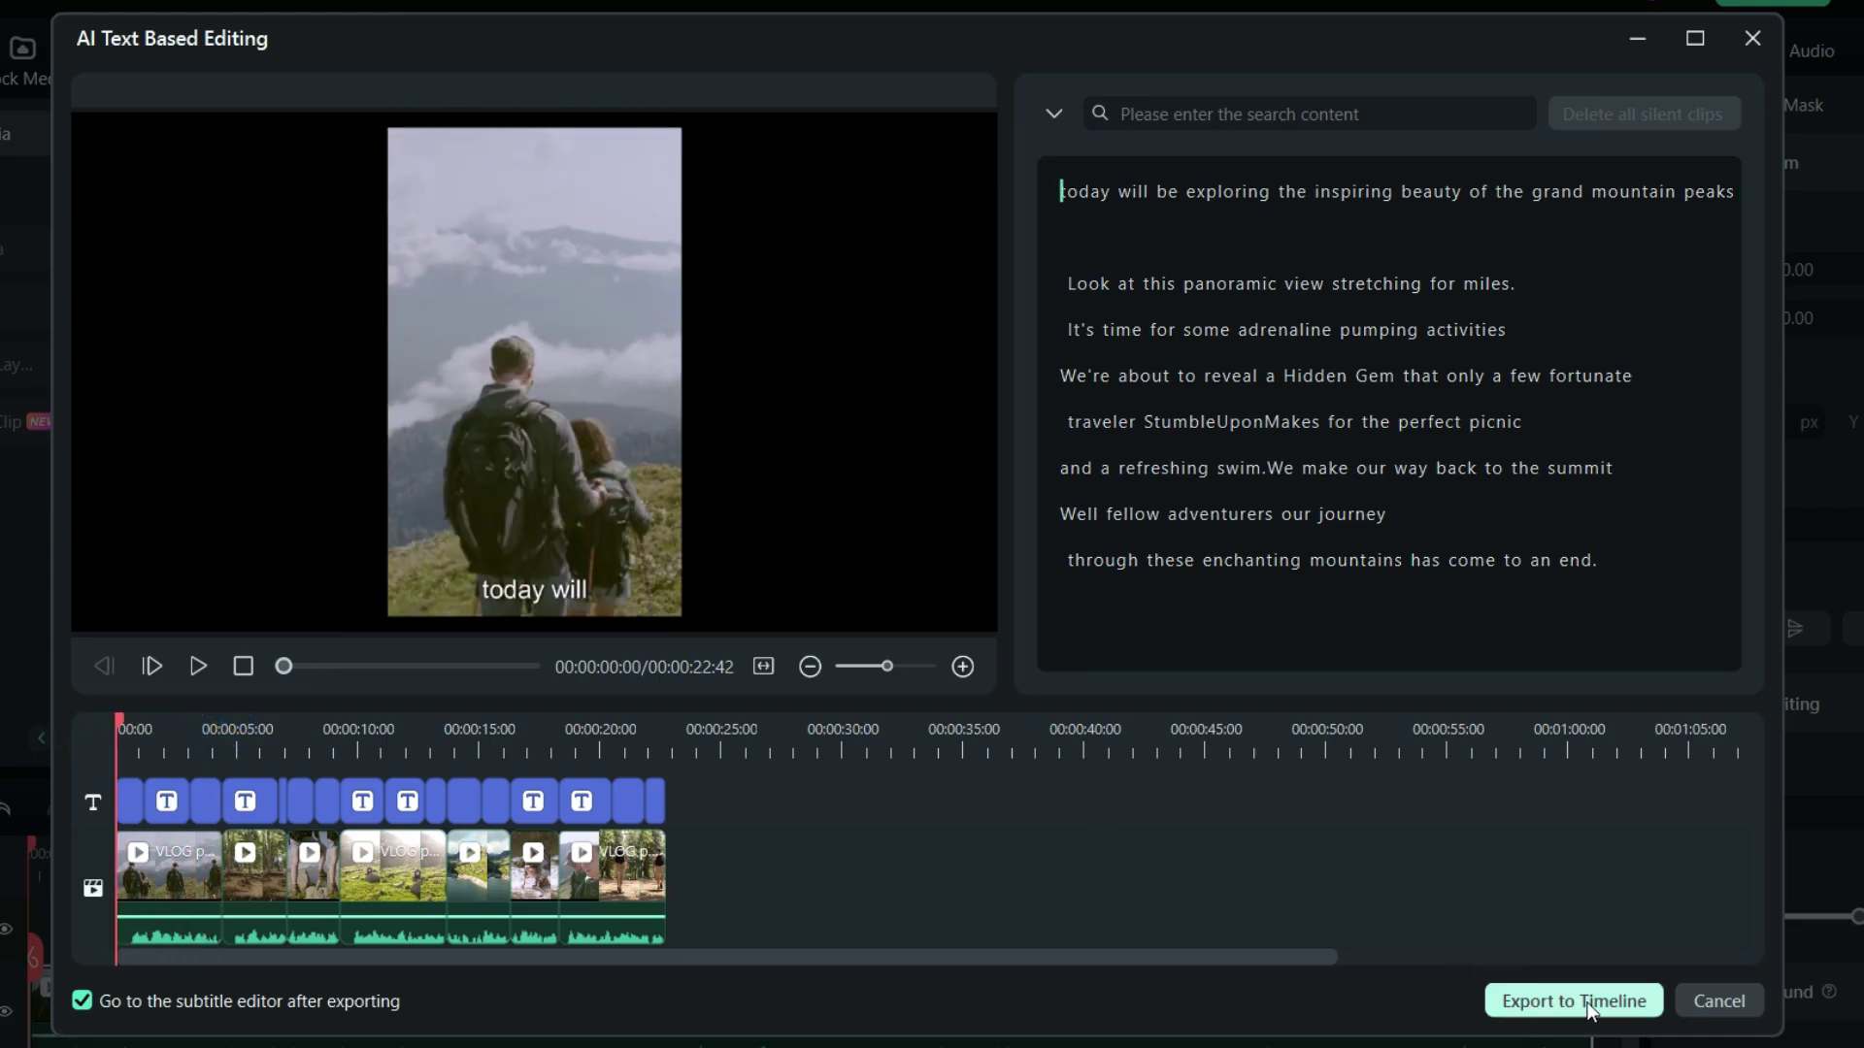
left_click(1560, 1005)
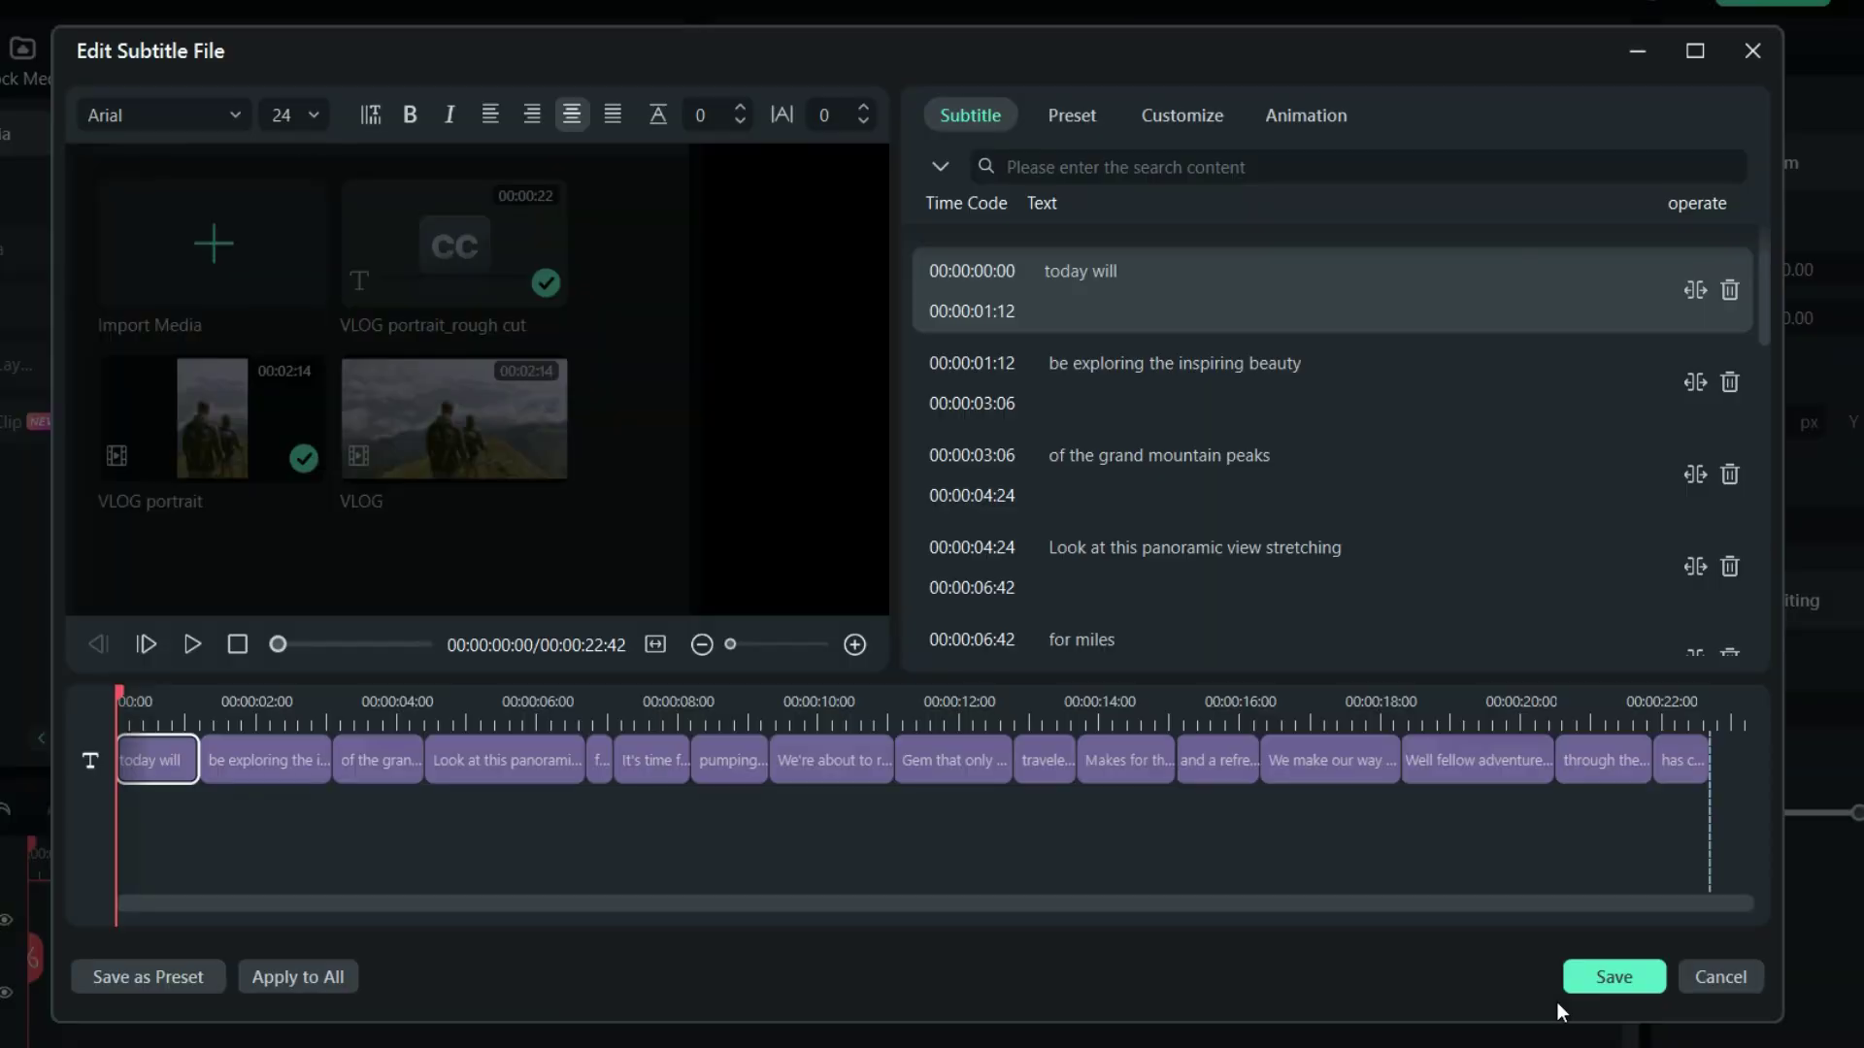
left_click(1617, 980)
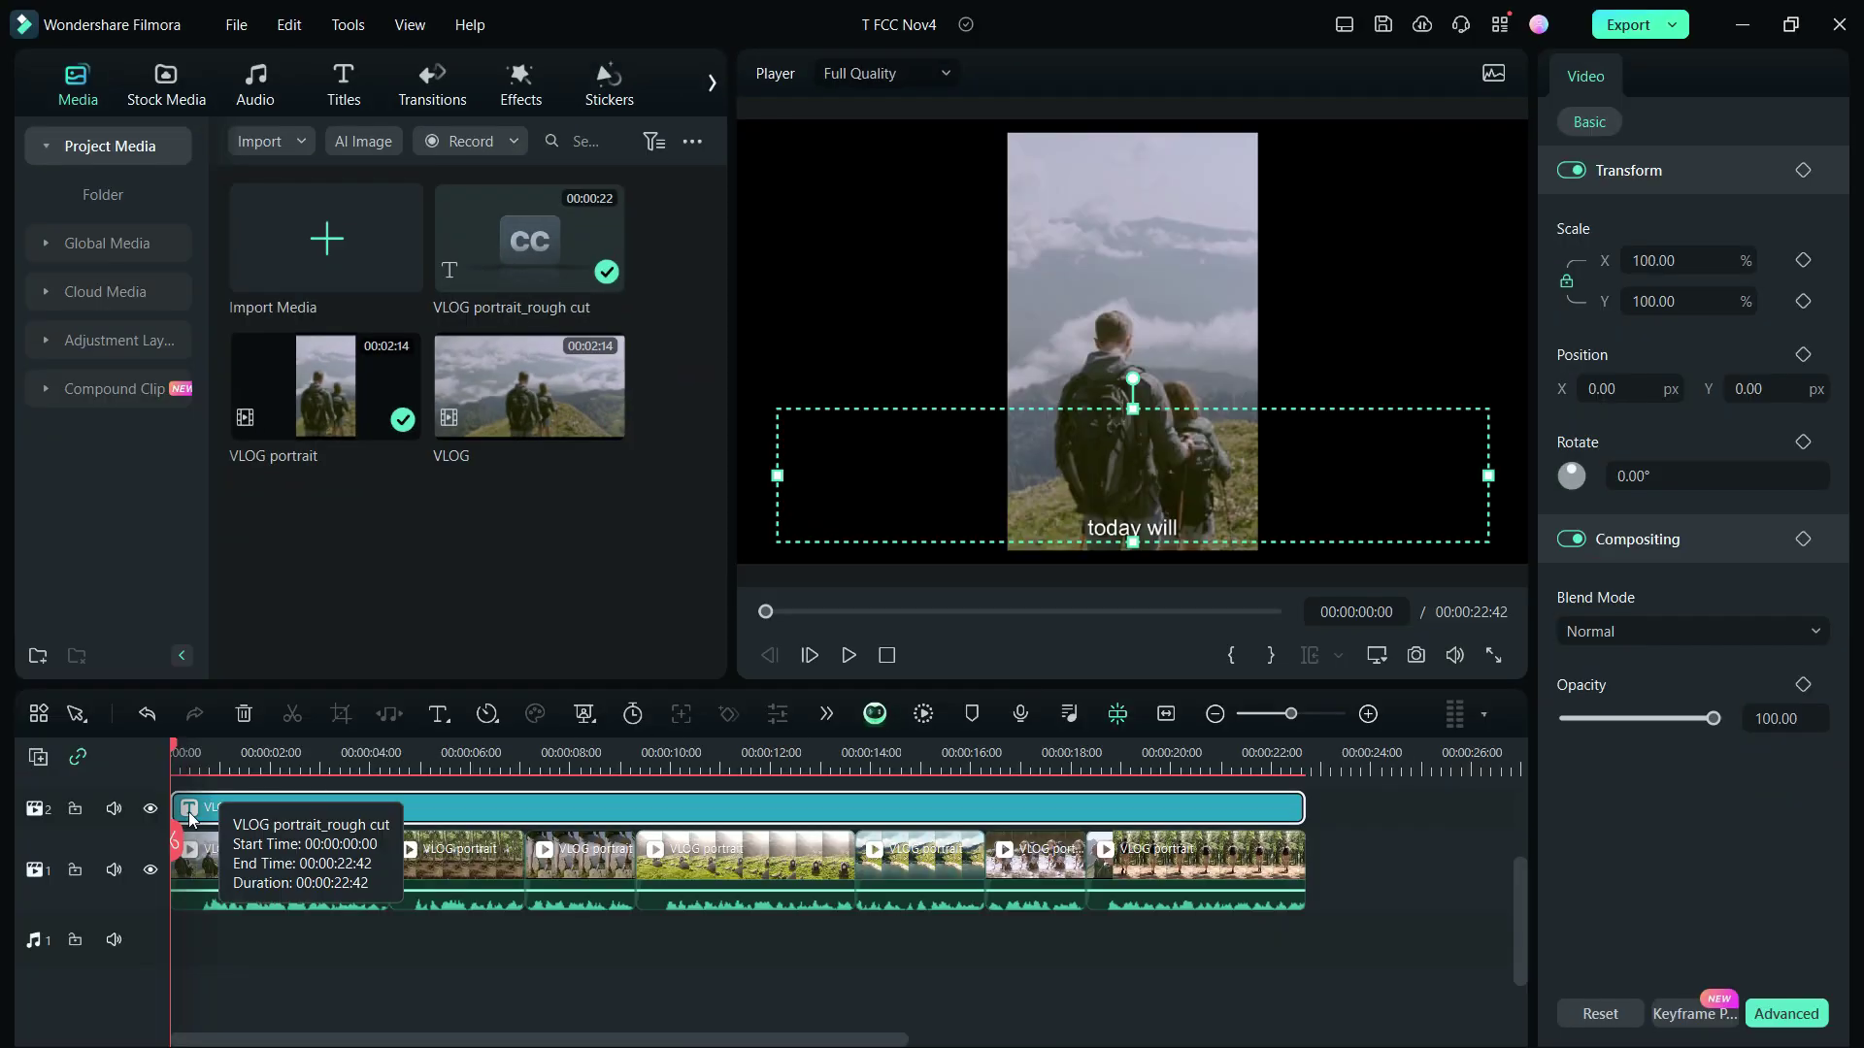
- Hide the subtitle track and switch to the Short Video workspace layout
left_click(153, 809)
key("End")
left_click(1148, 342)
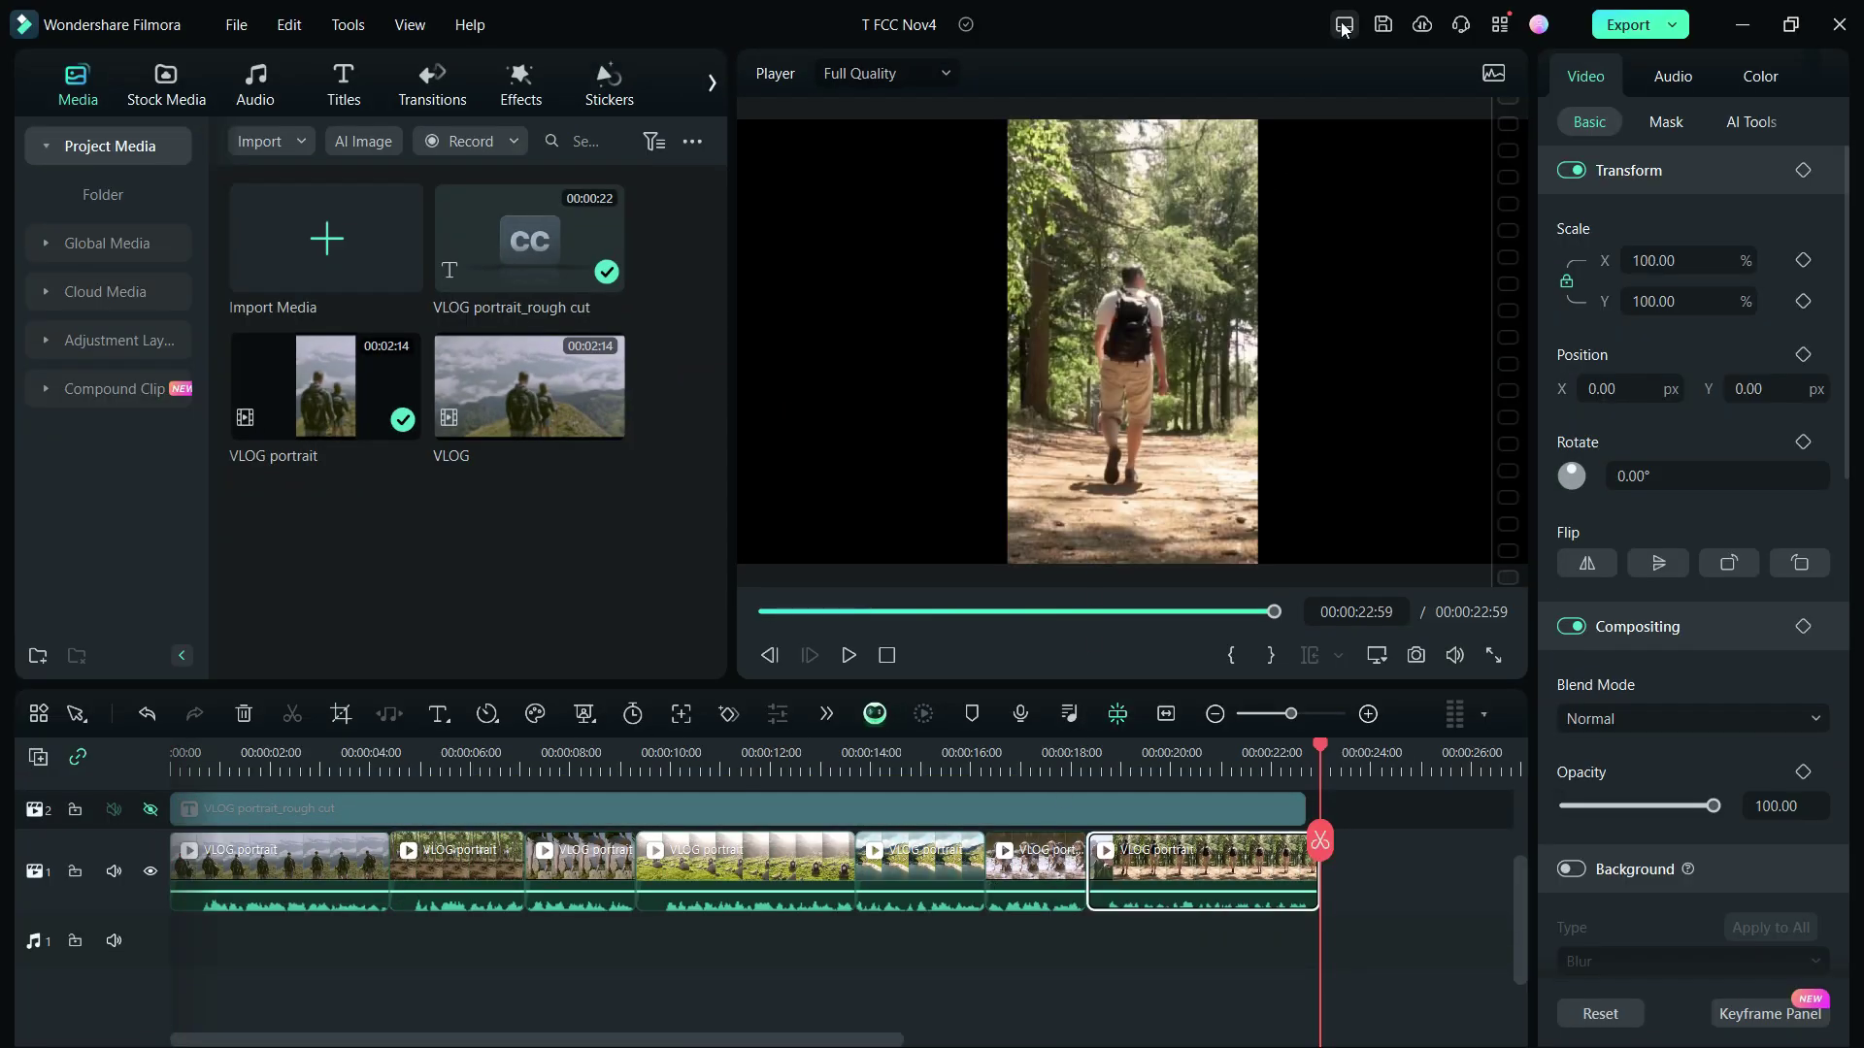
left_click(1344, 25)
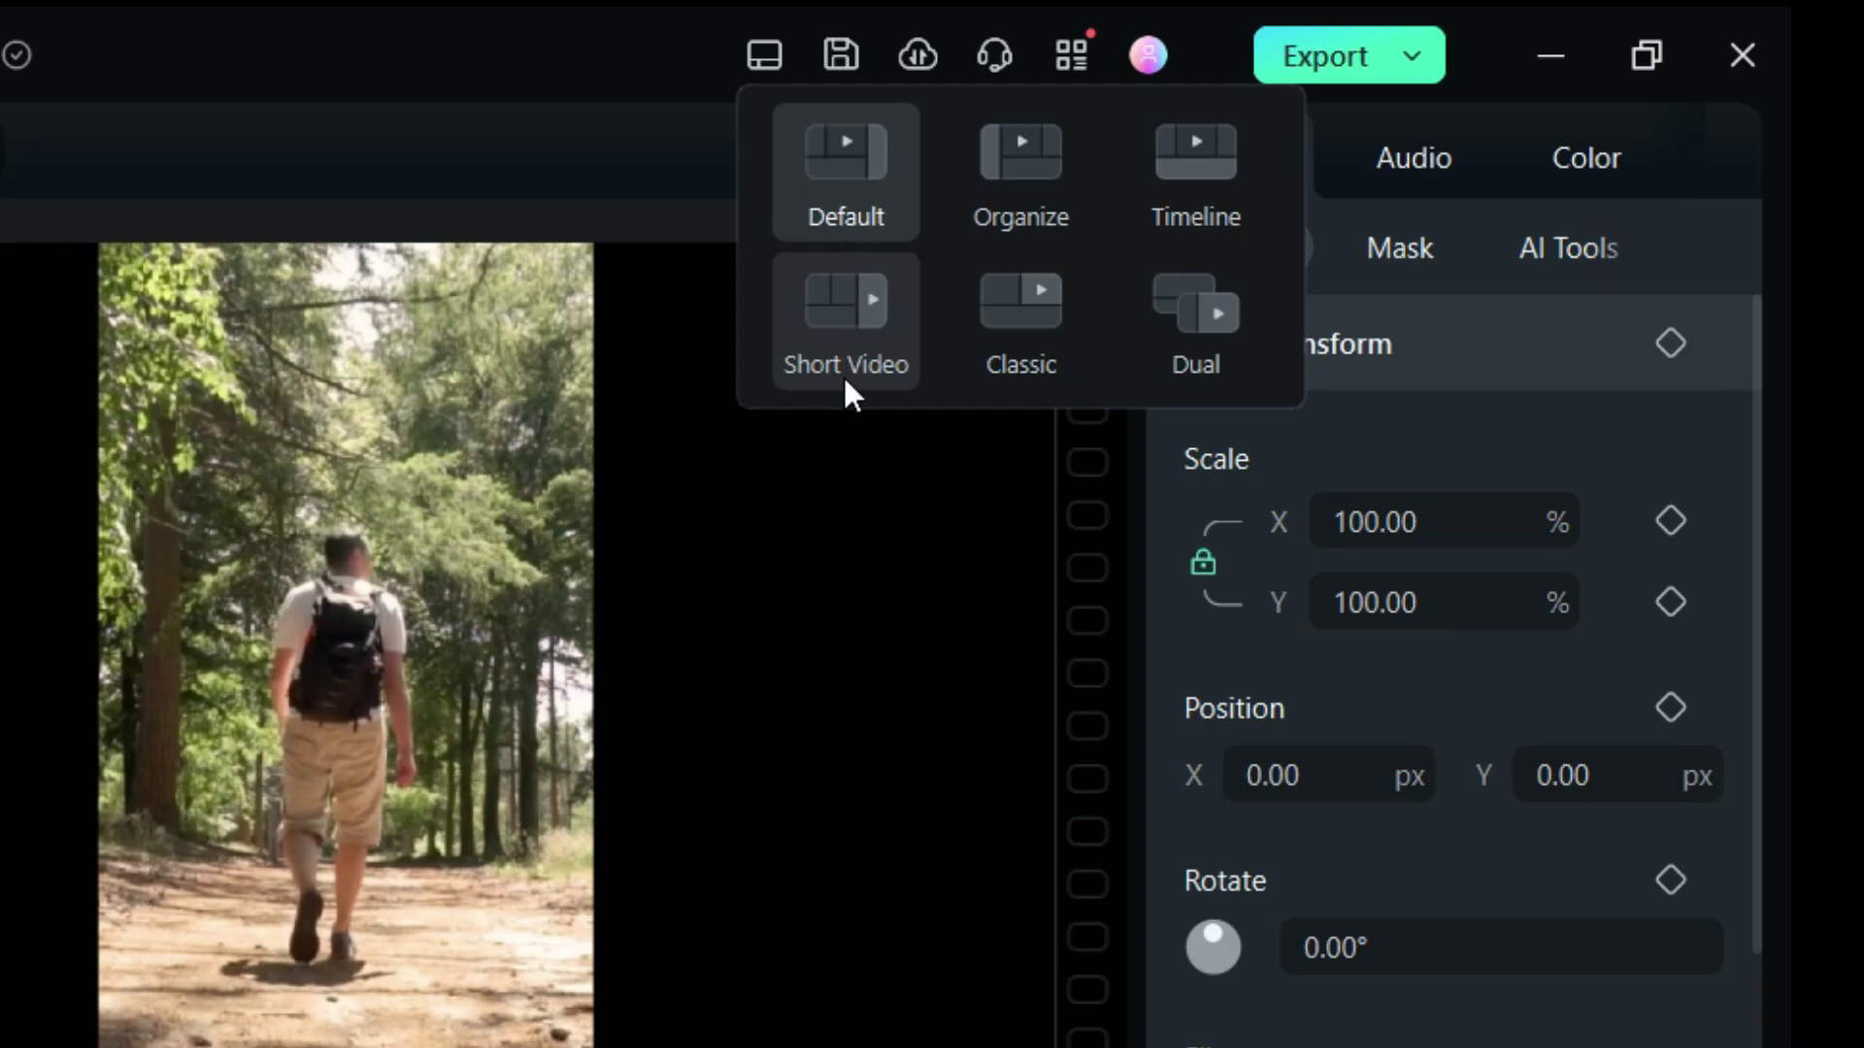
left_click(845, 354)
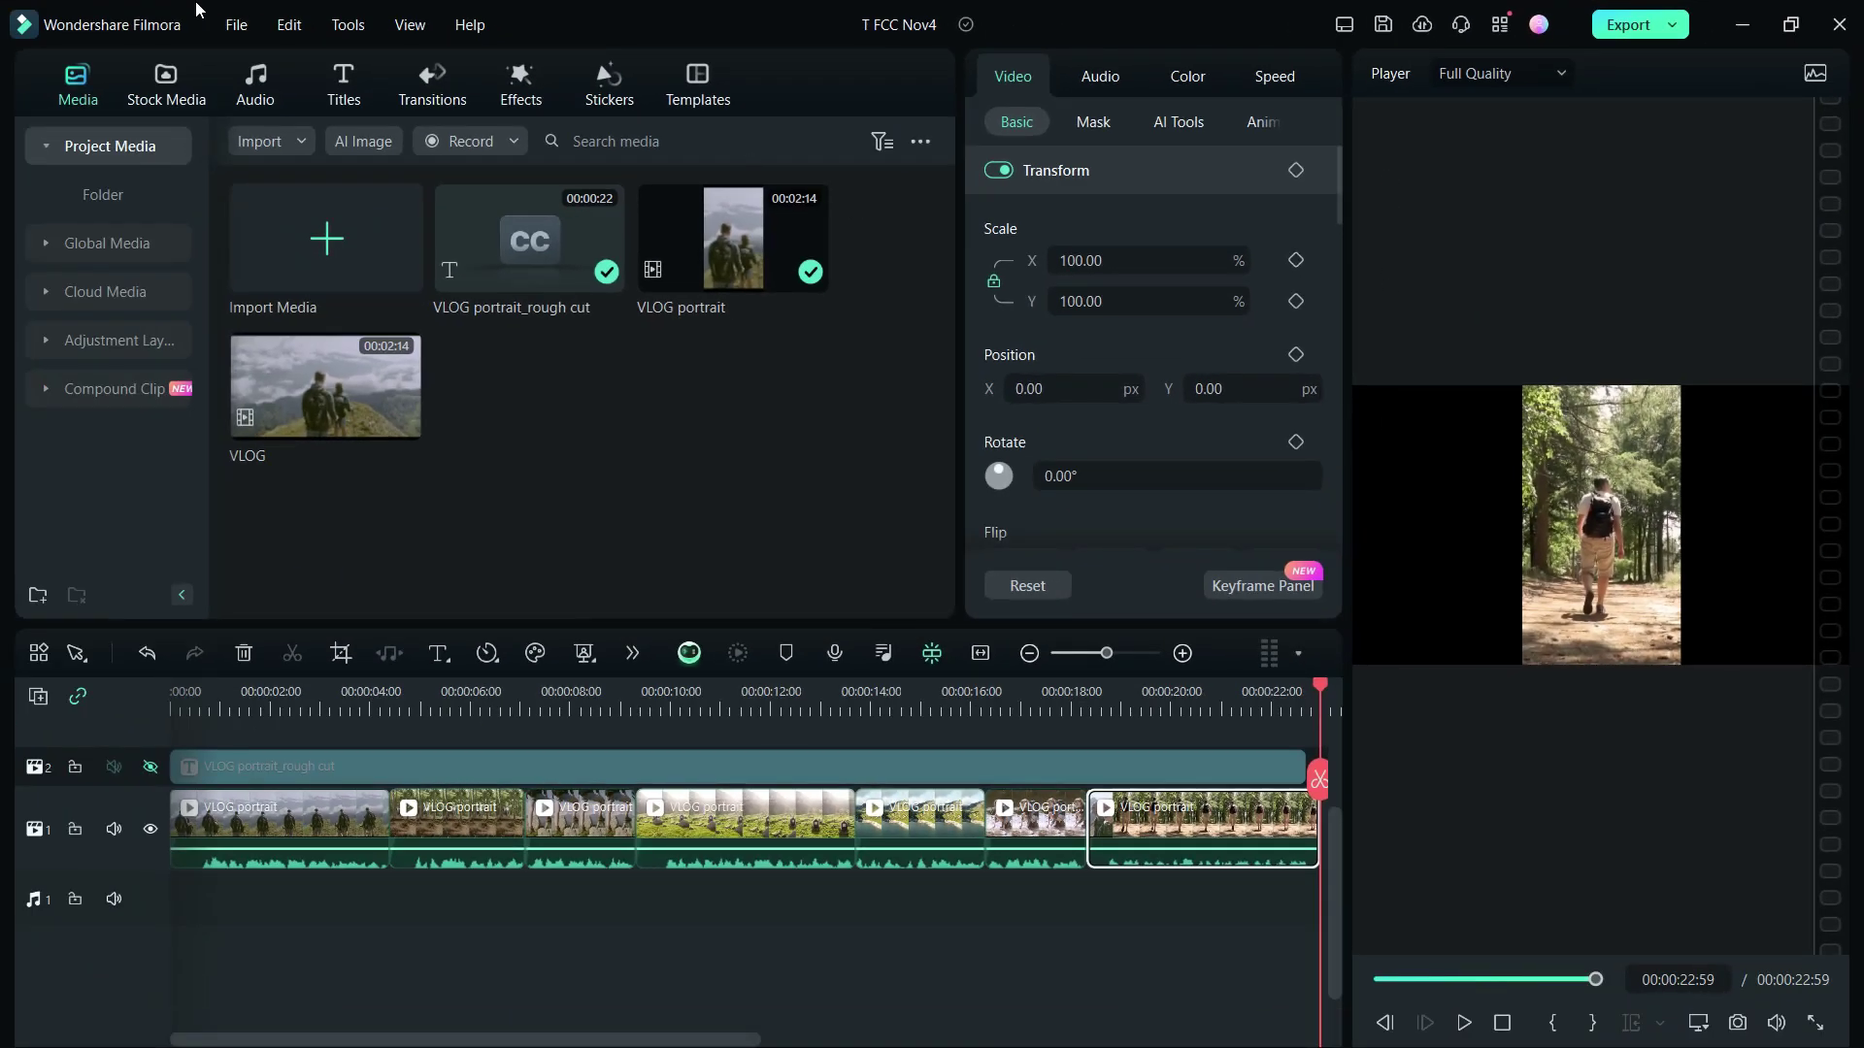
- Set the project aspect ratio to 9:16 (Portrait) in Project Settings
left_click(236, 25)
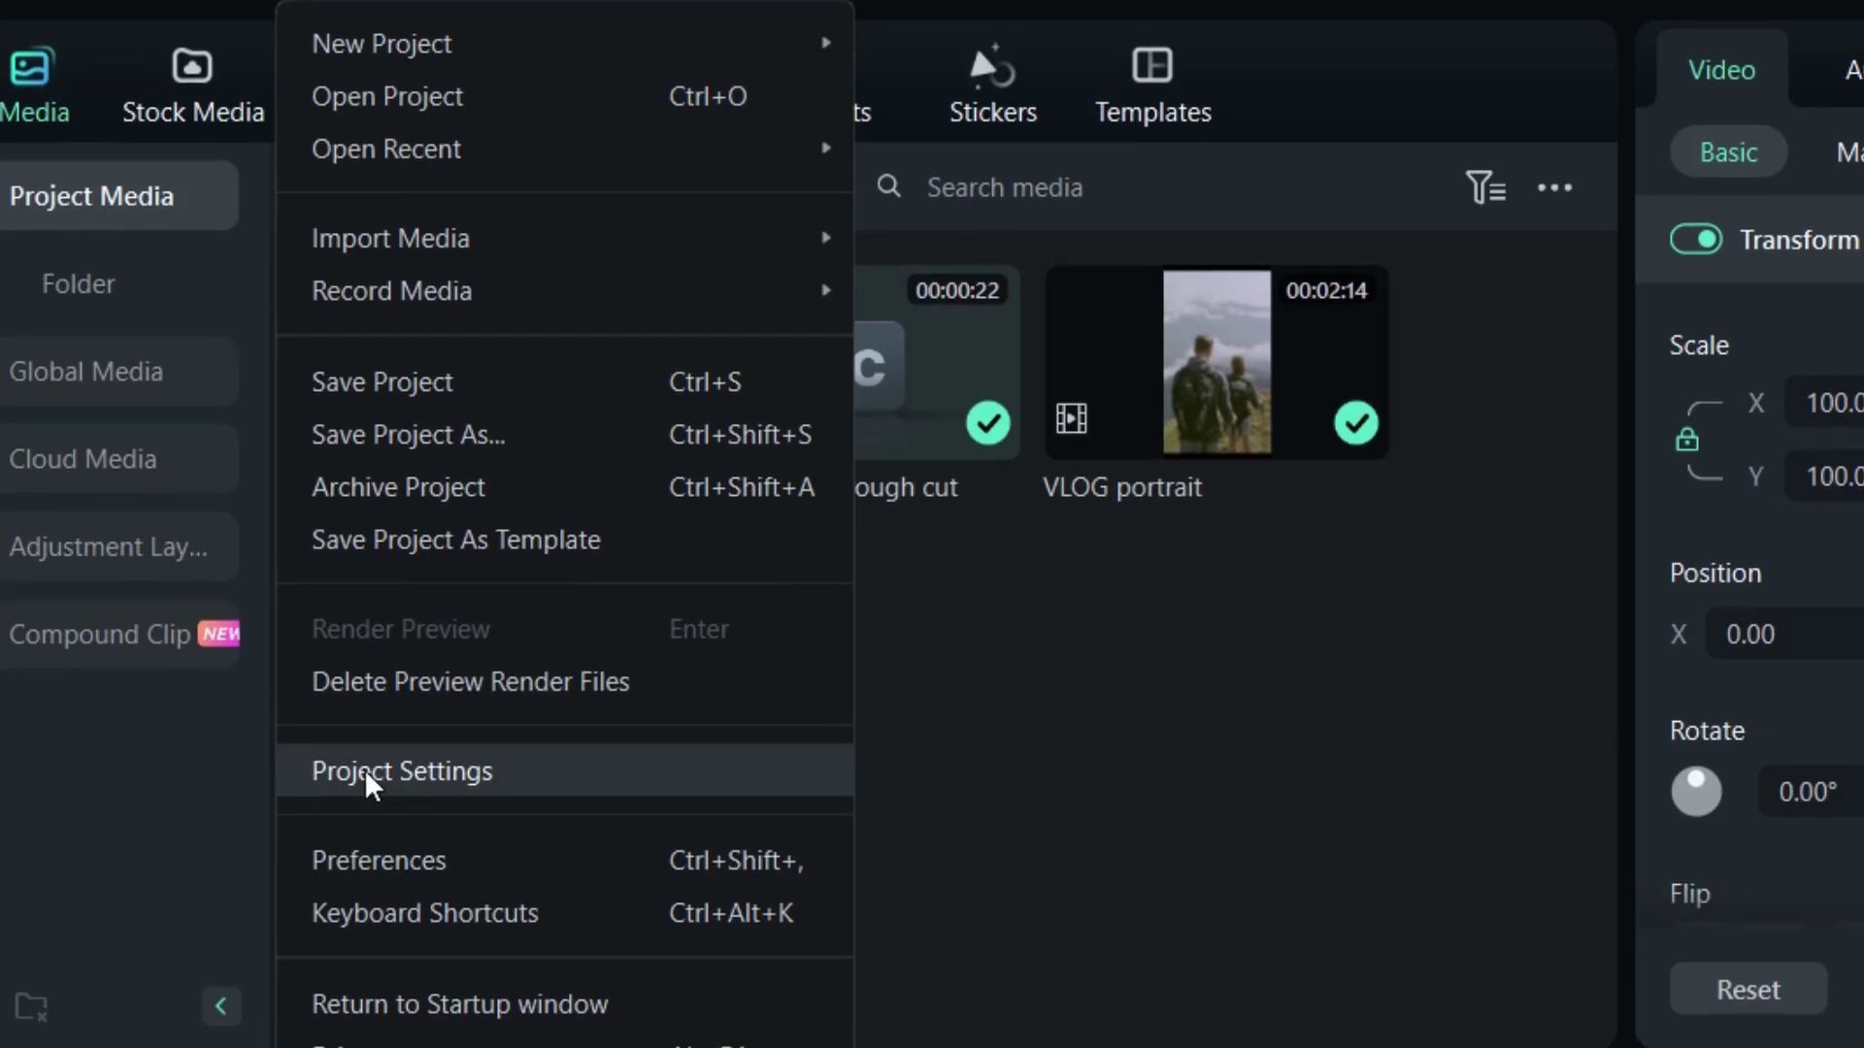
left_click(368, 785)
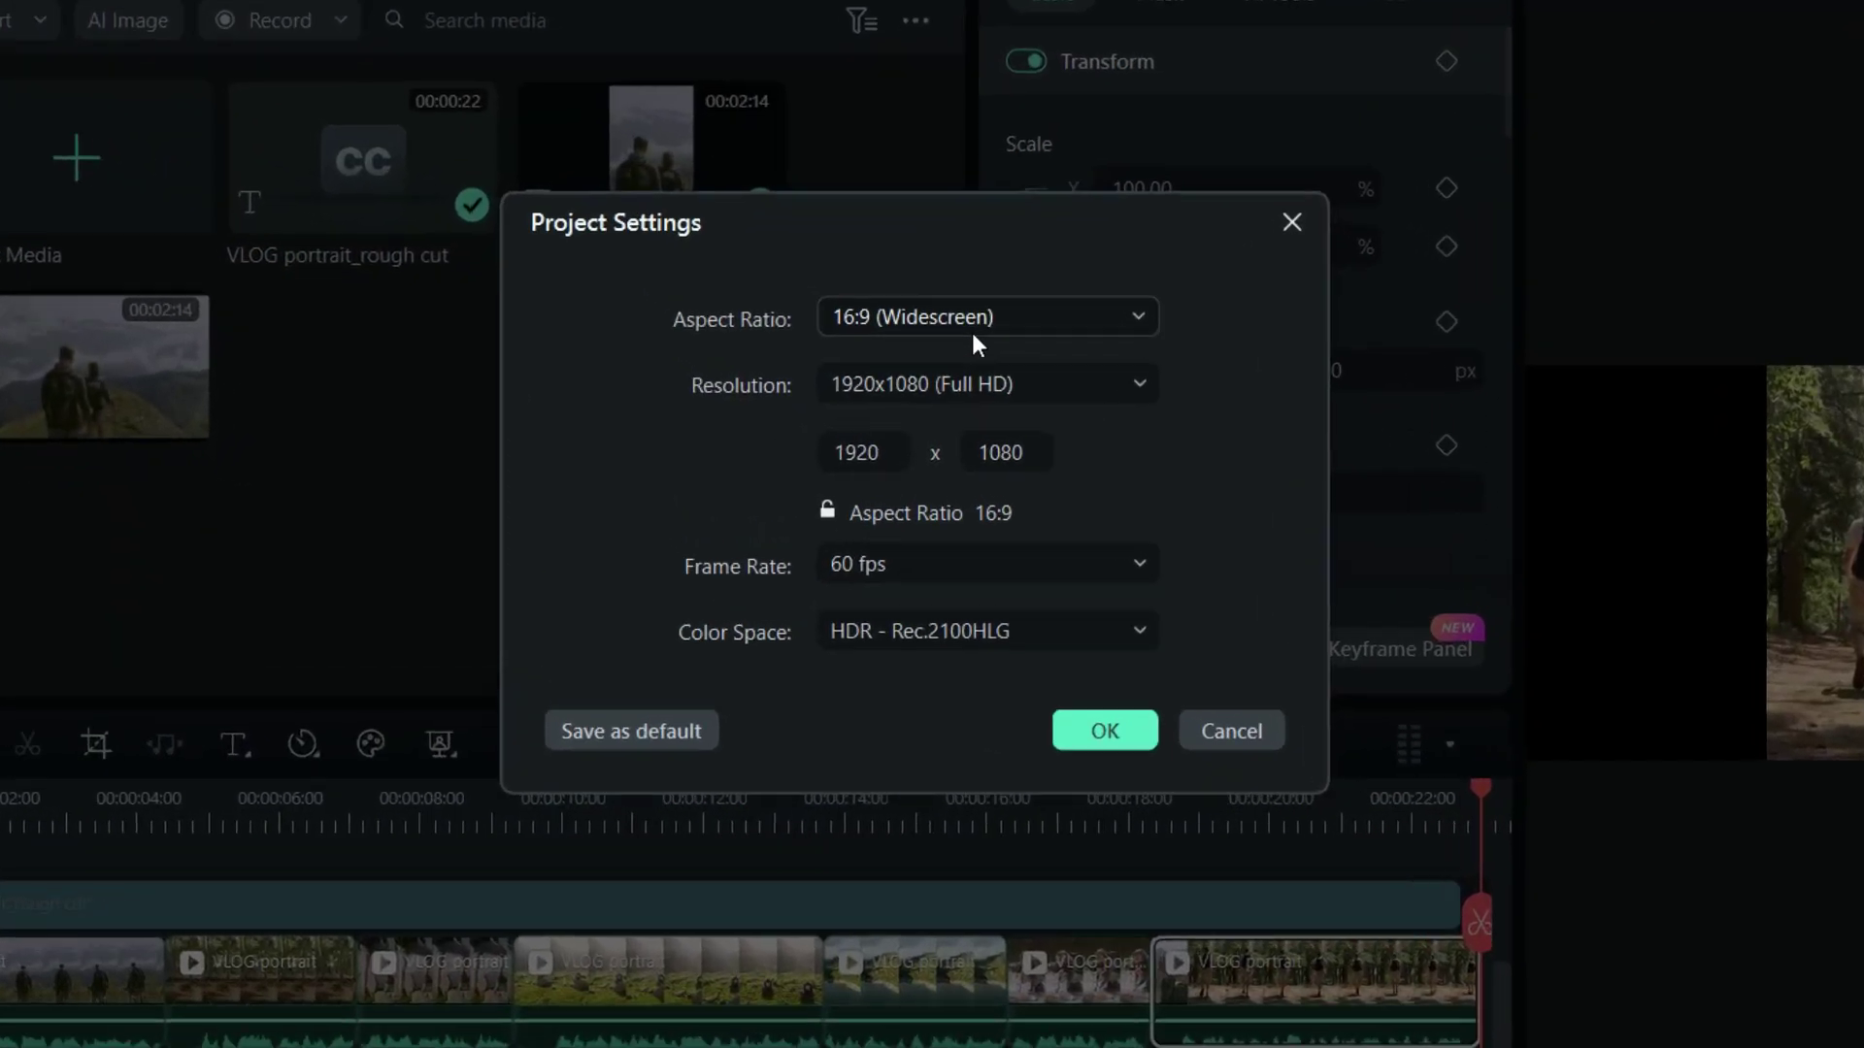
left_click(1002, 283)
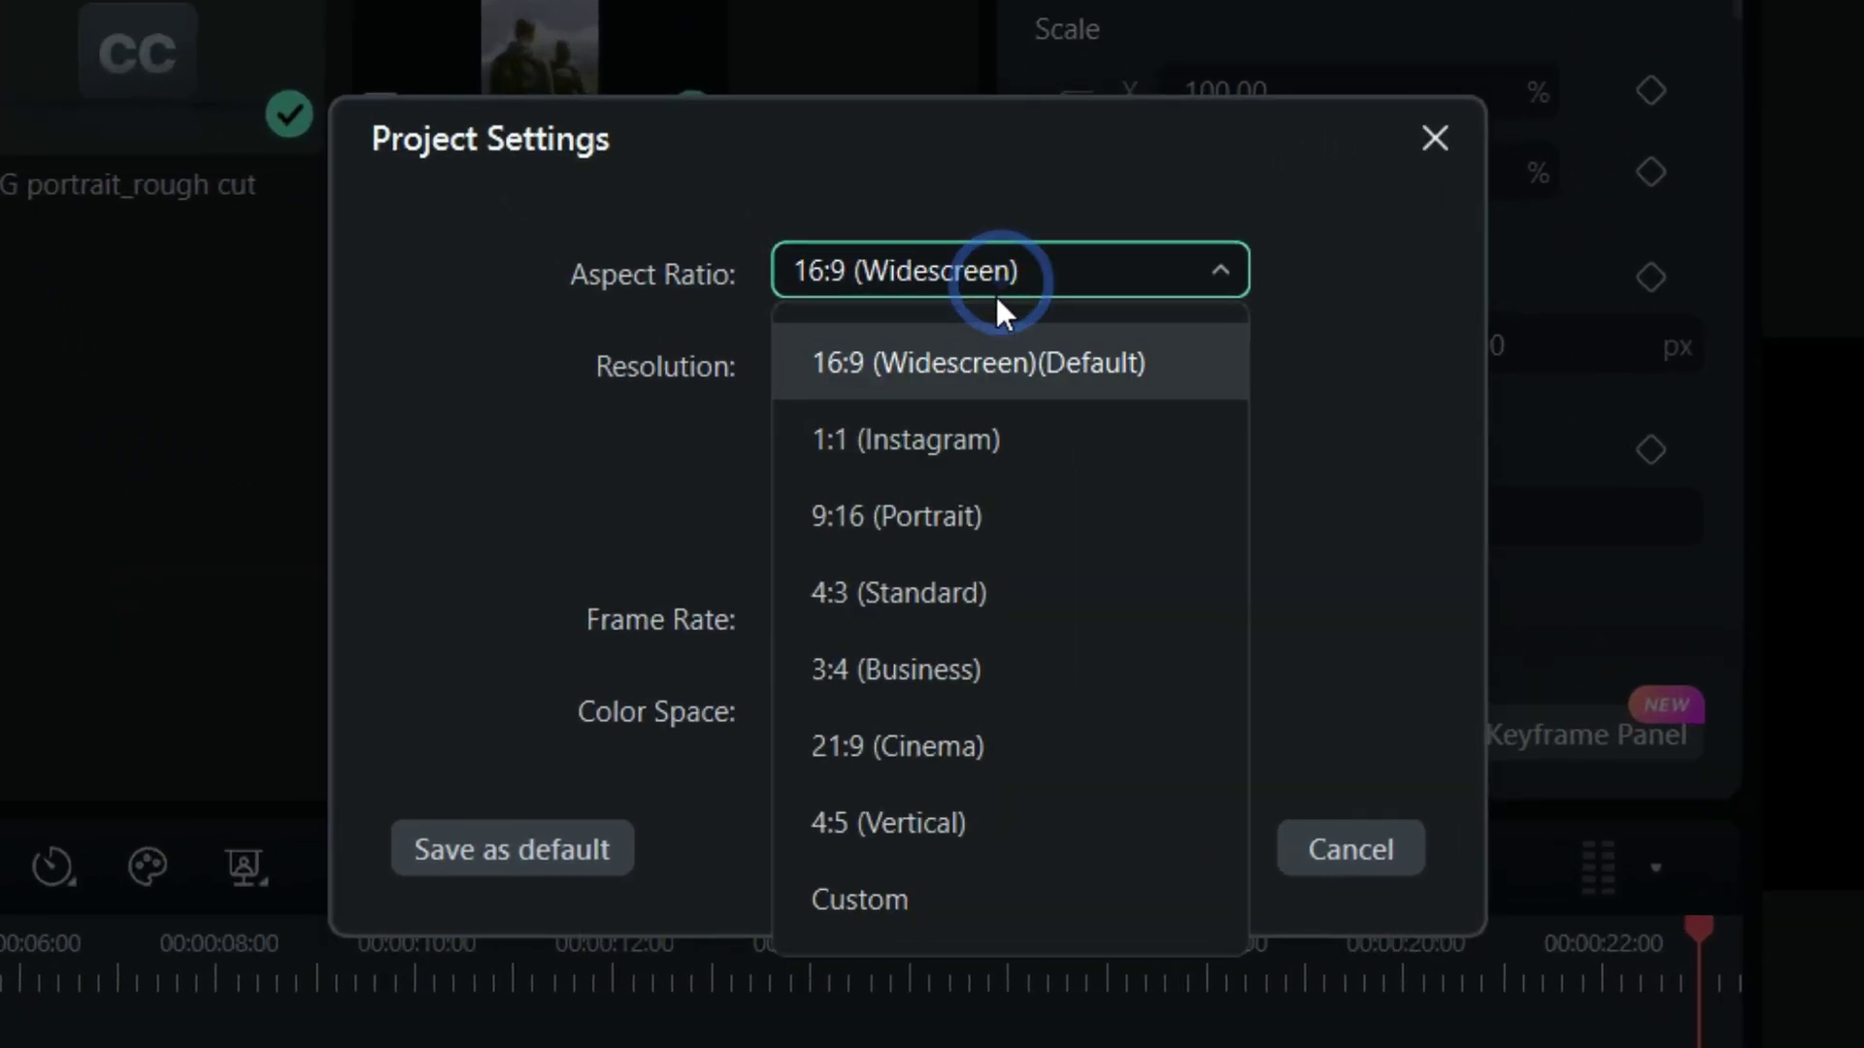
left_click(927, 515)
left_click(1148, 842)
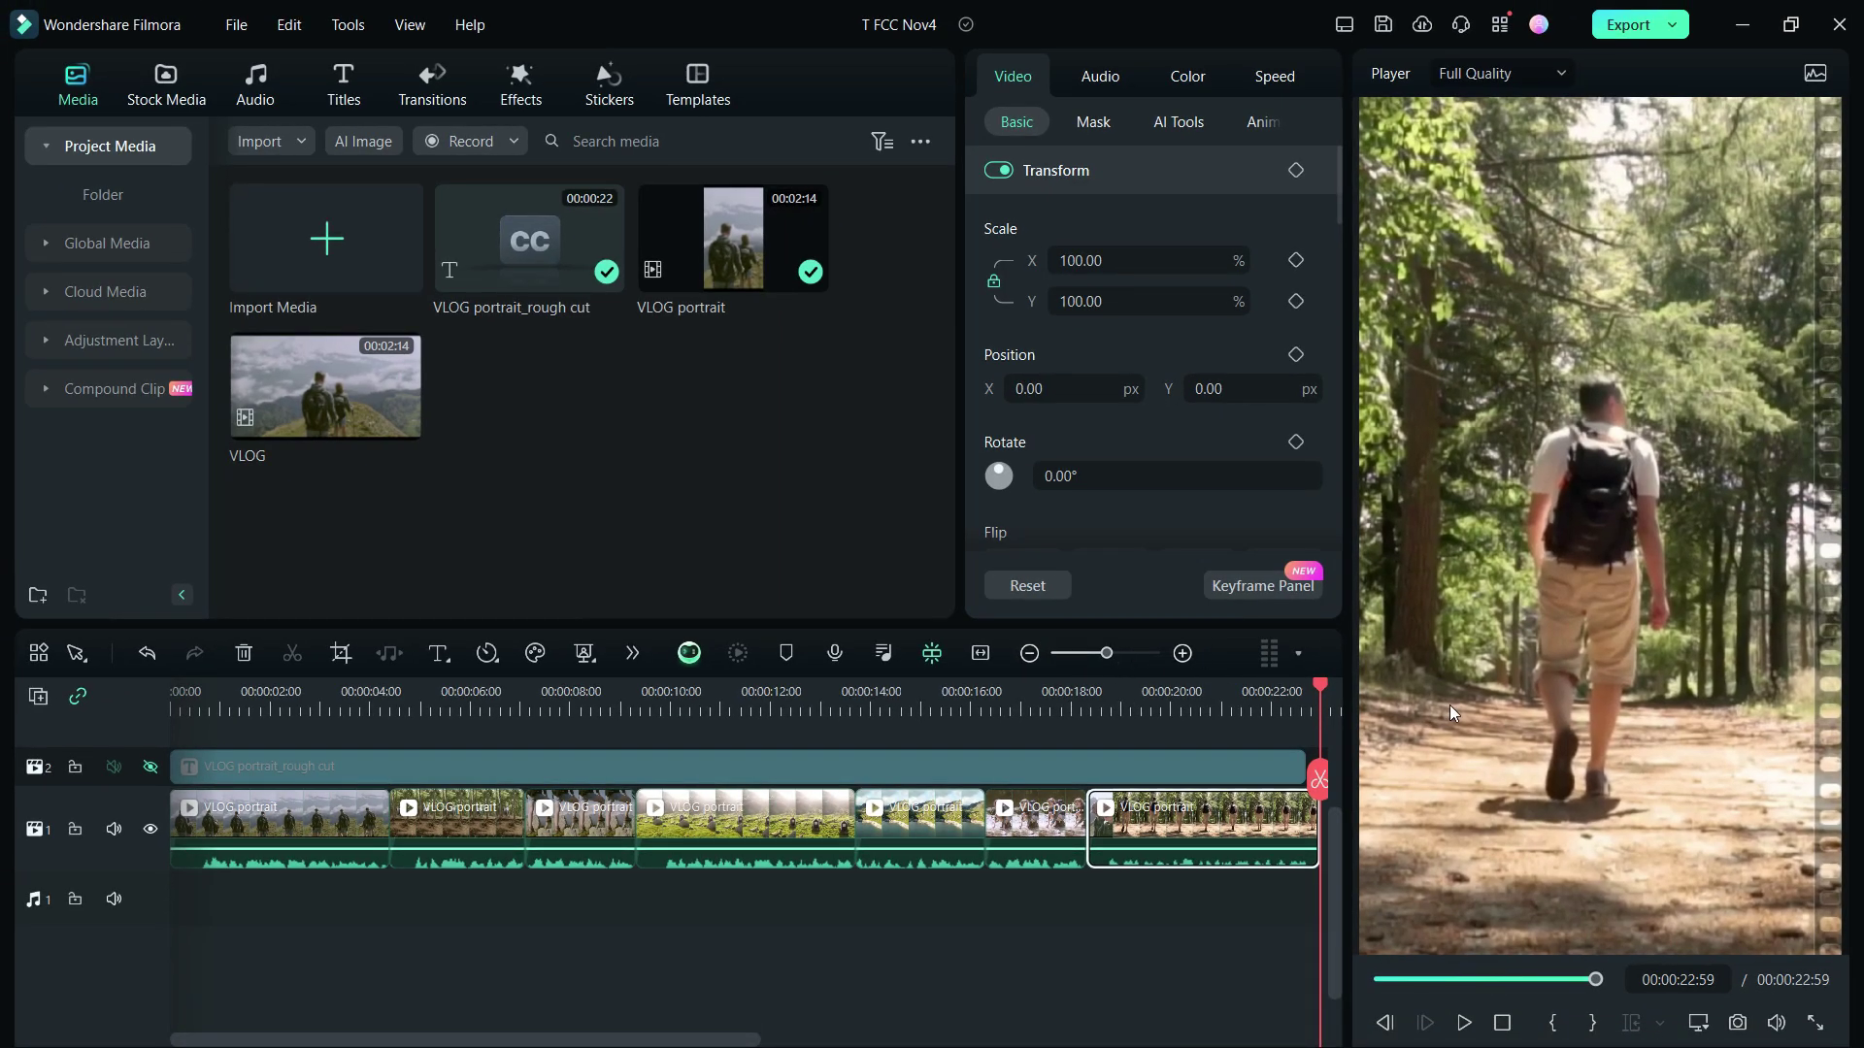
left_click(1461, 1024)
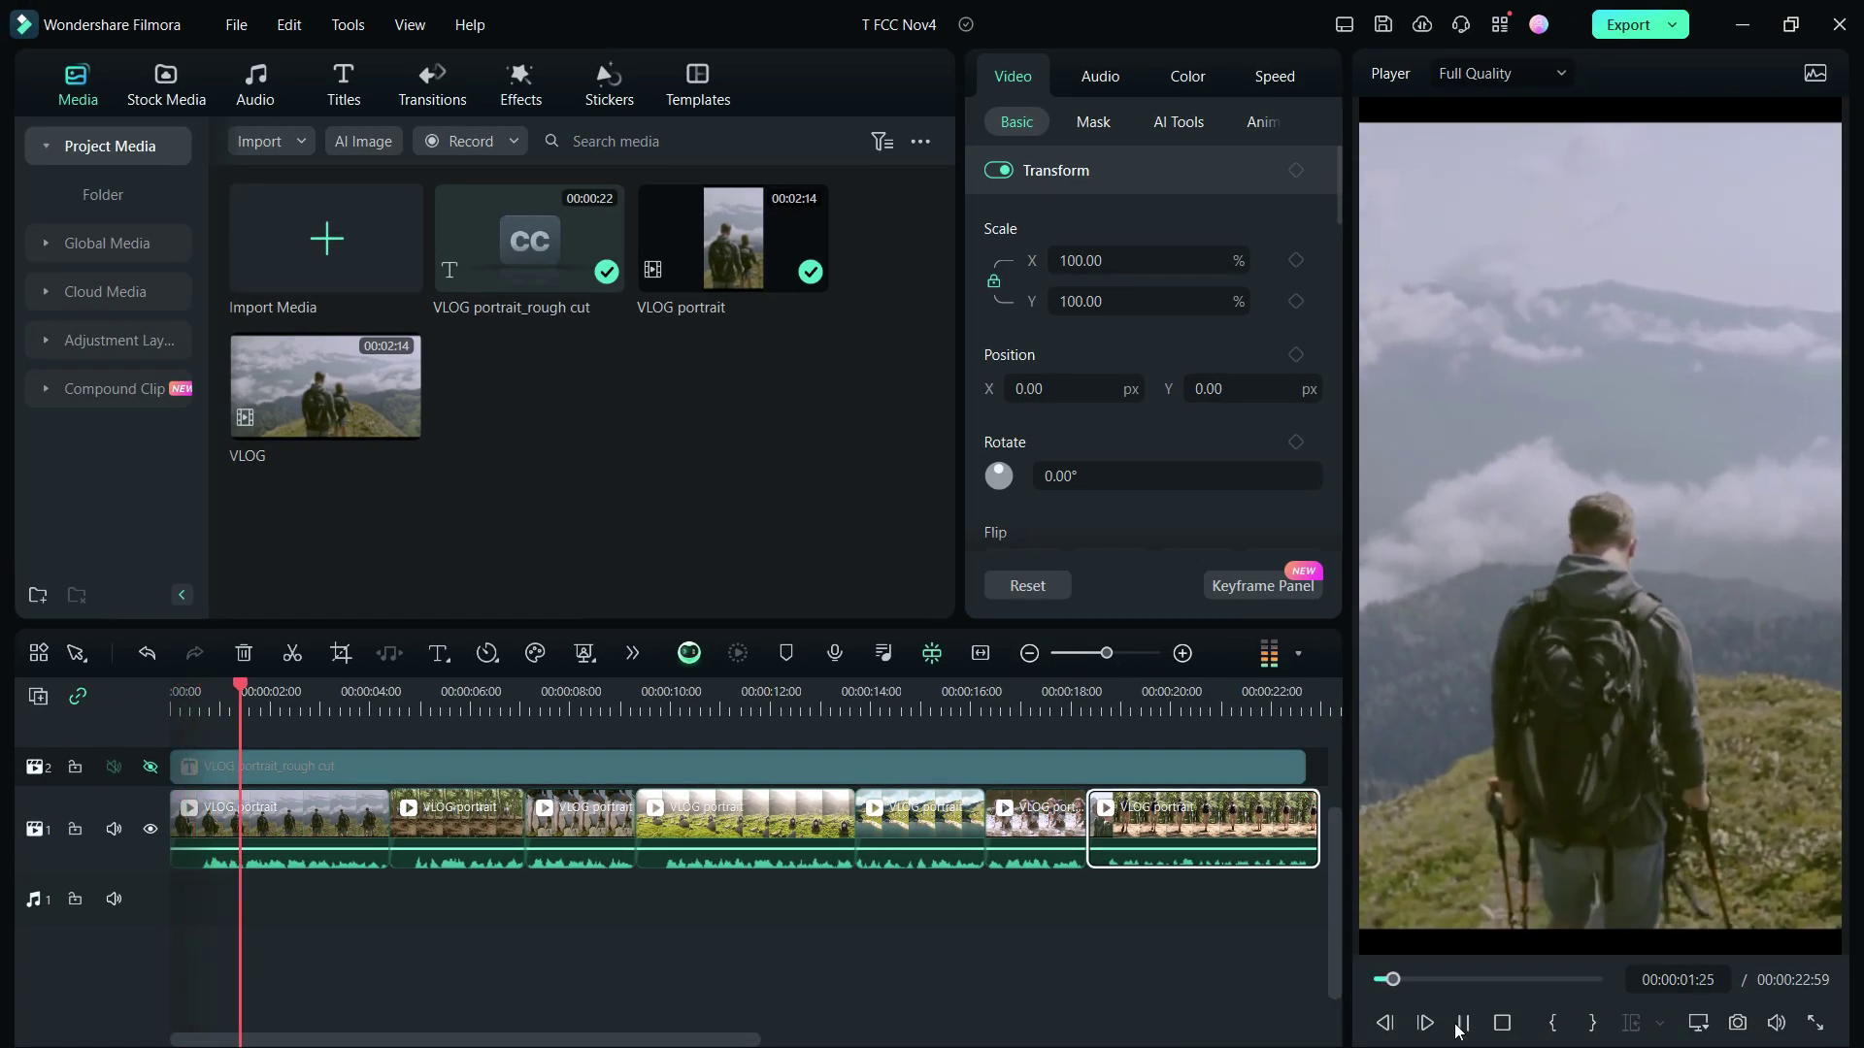
left_click(669, 701)
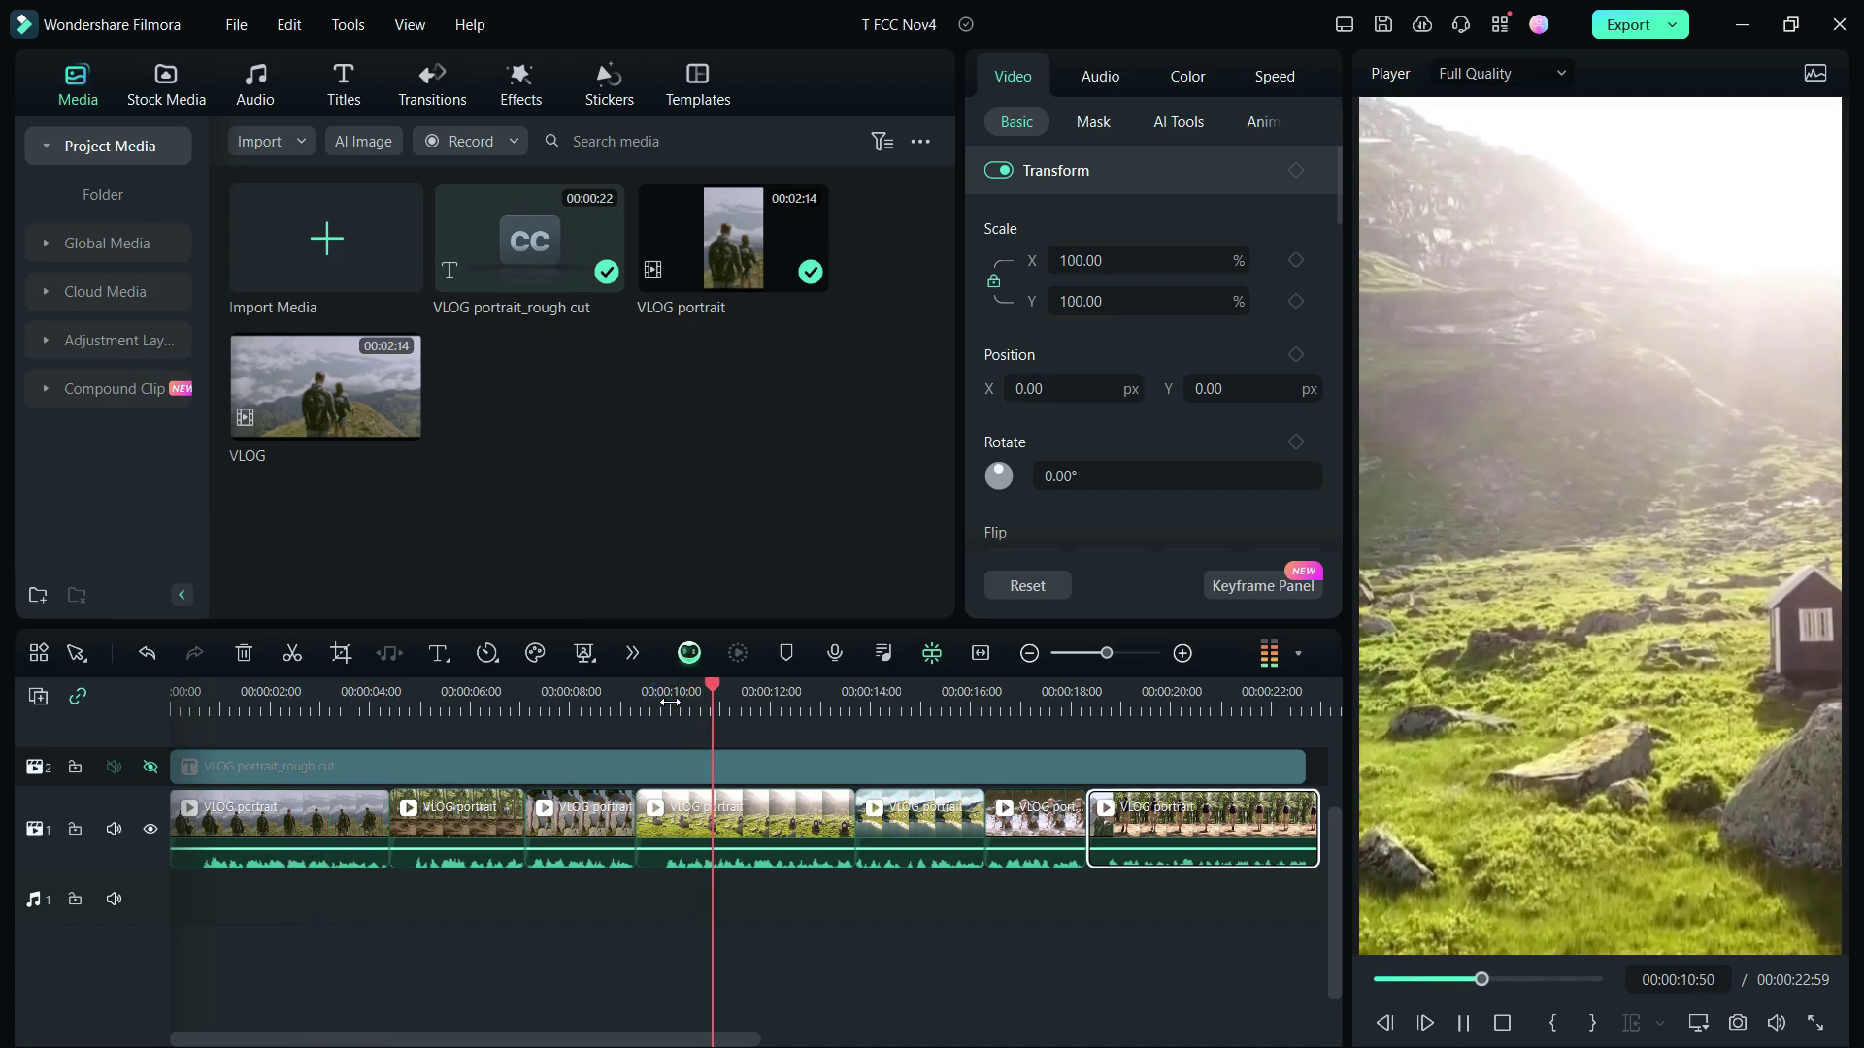
left_click(867, 709)
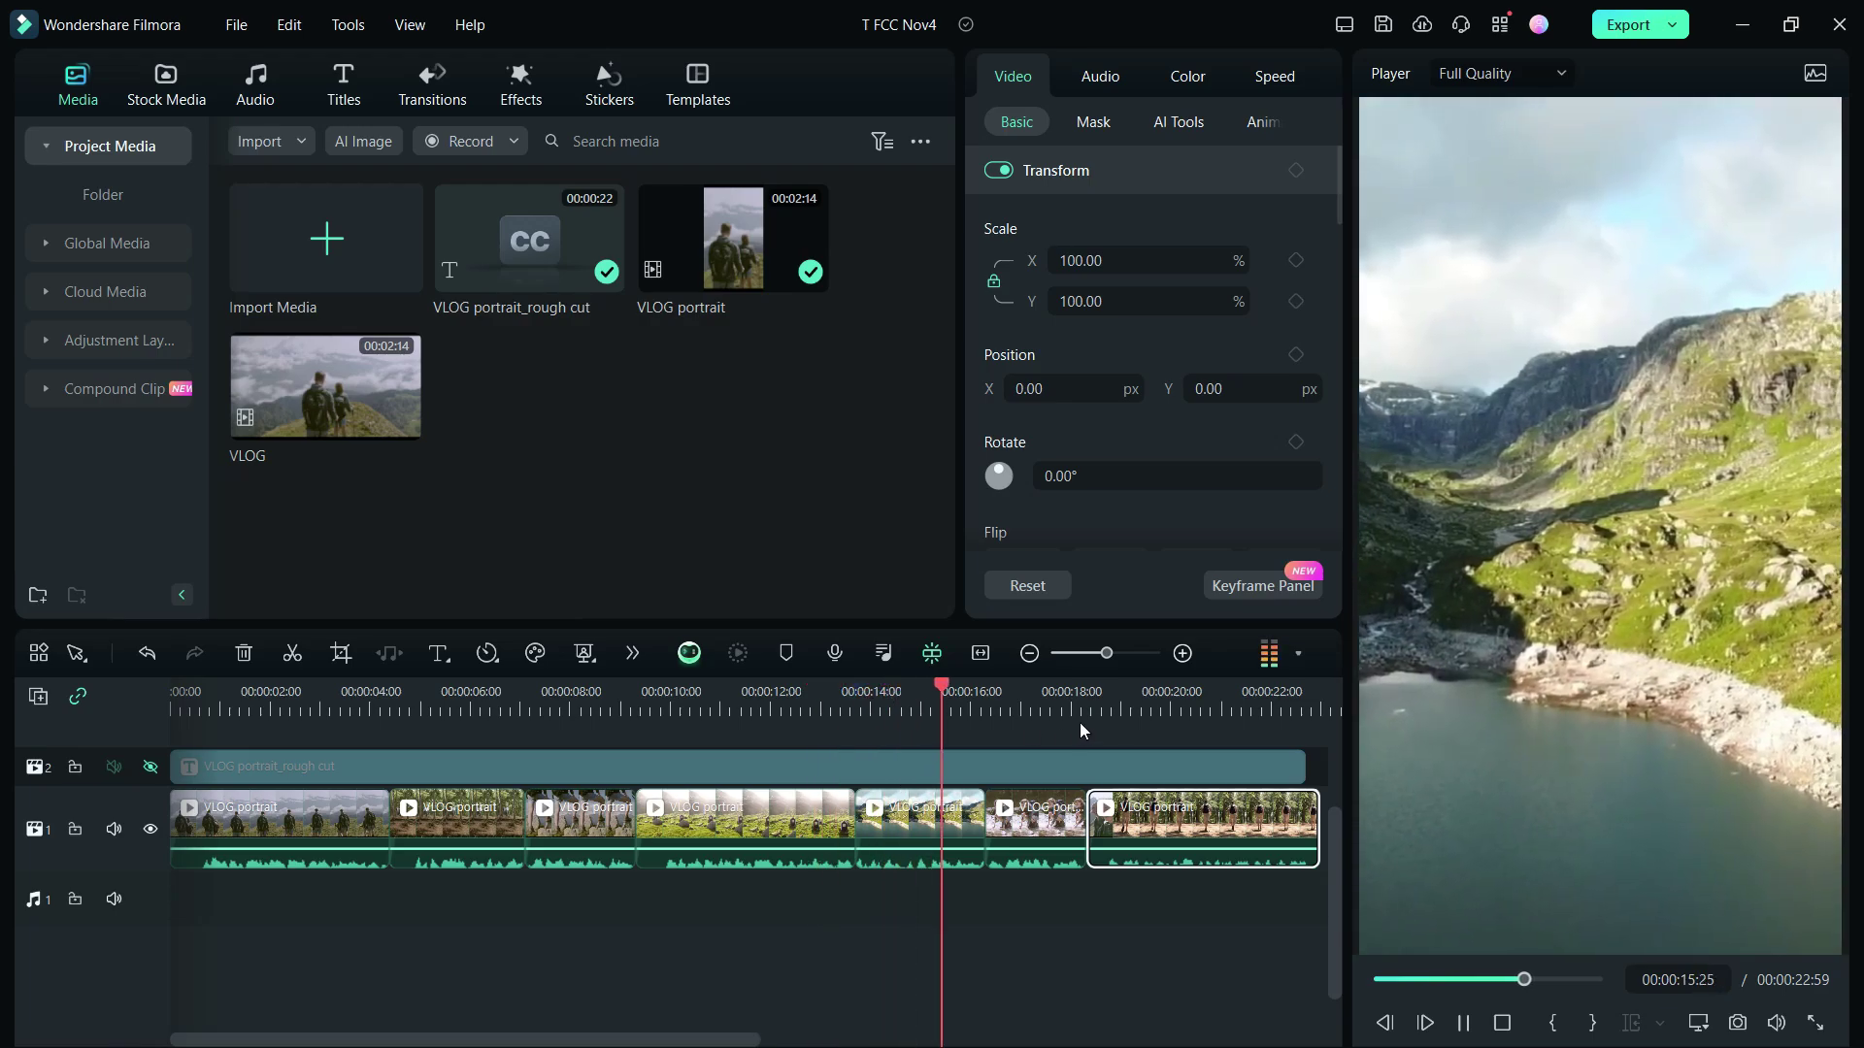
left_click(1098, 697)
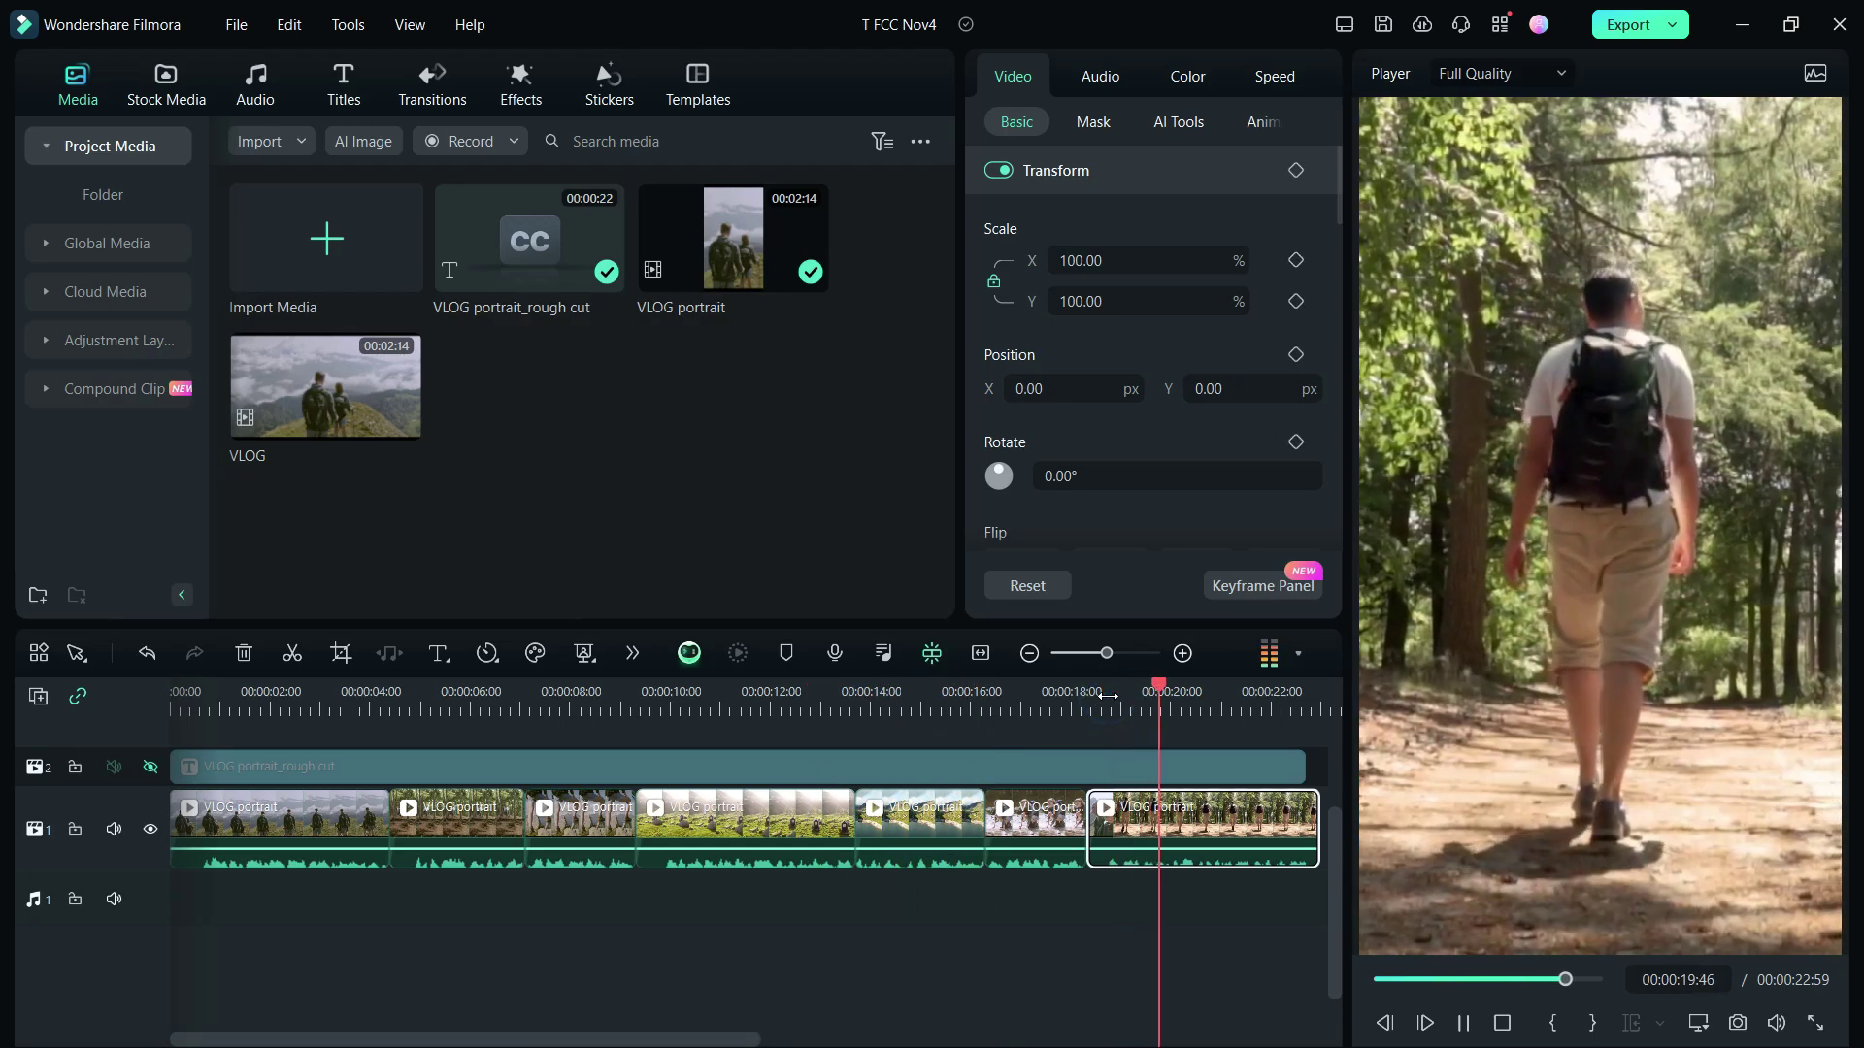